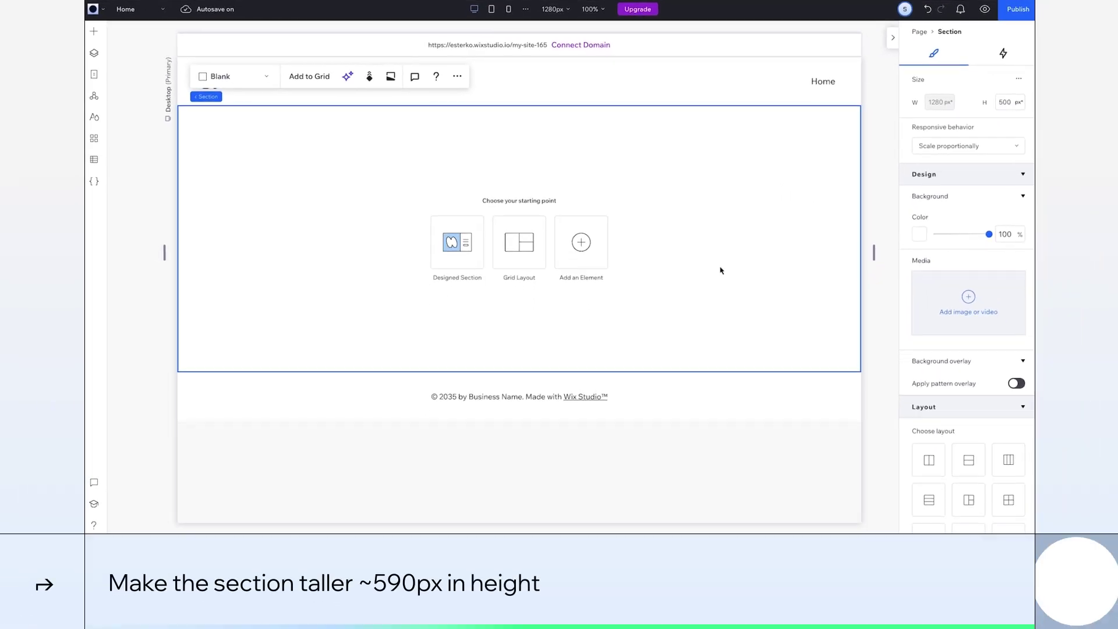
Step: Make the section 590 px tall and add a container aligned to its left and top
drag(691, 370, 690, 419)
click(98, 35)
drag(281, 145, 442, 193)
click(918, 75)
click(962, 76)
Step: Size the container with advanced units to 100vw wide and 100% tall
click(1017, 106)
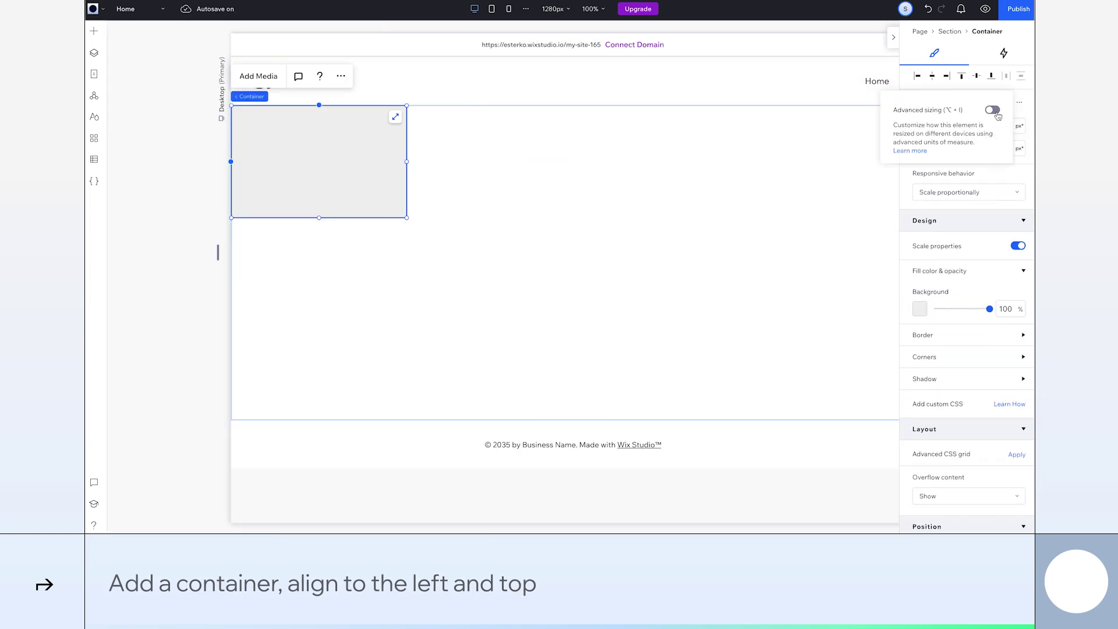
click(993, 112)
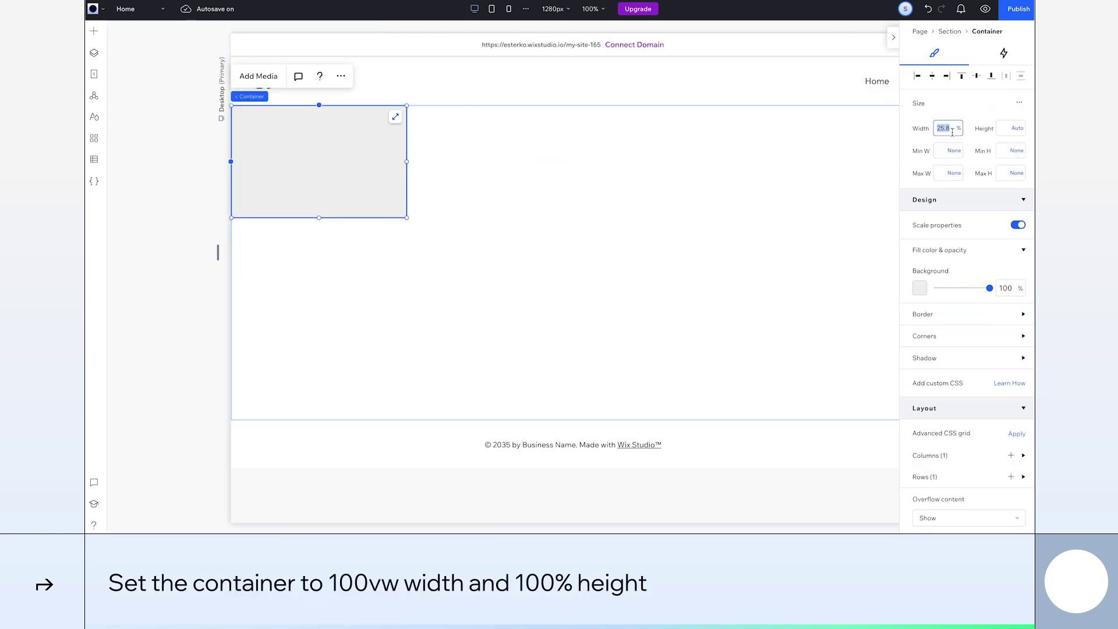
text(100vw)
key(Return)
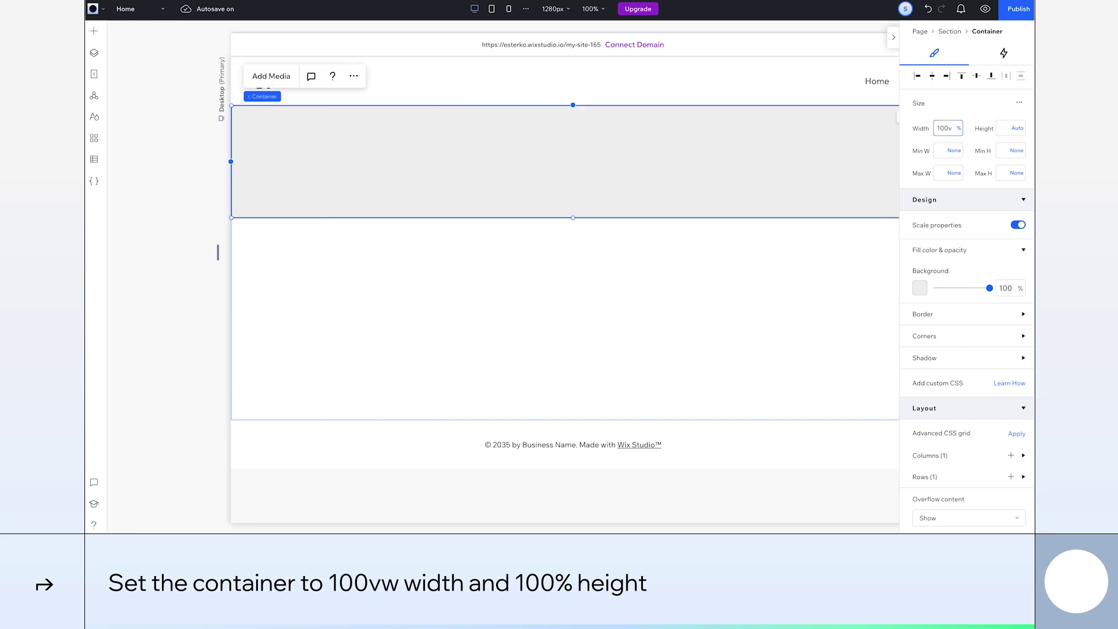
text(100 %)
key(Return)
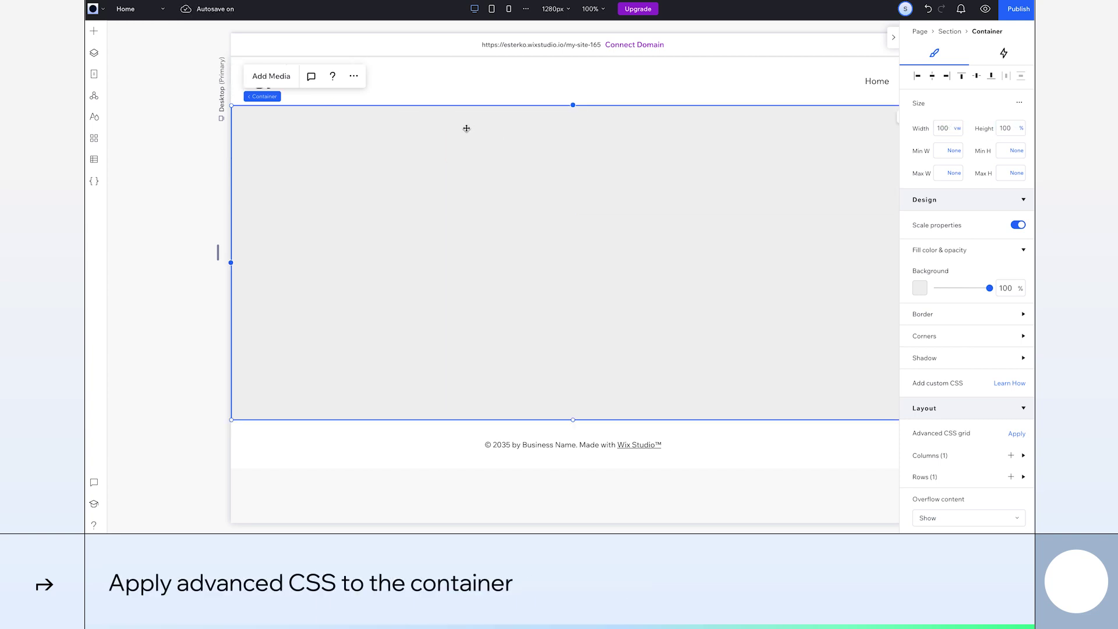
Step: Apply a 2x1 advanced CSS grid to the container with an 8vw left column
click(353, 75)
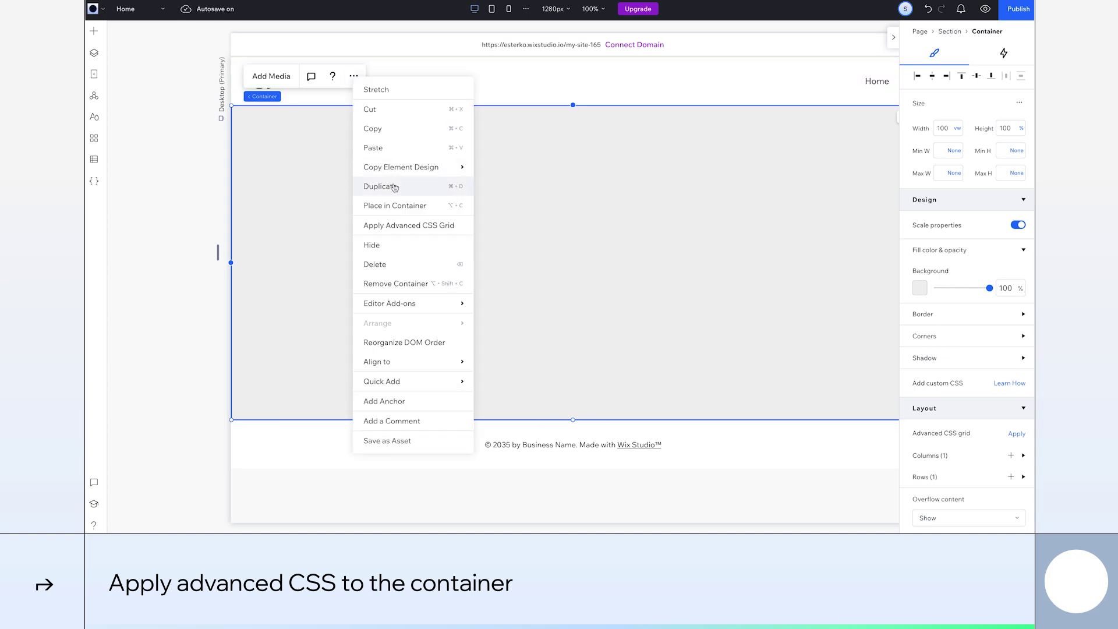
click(392, 226)
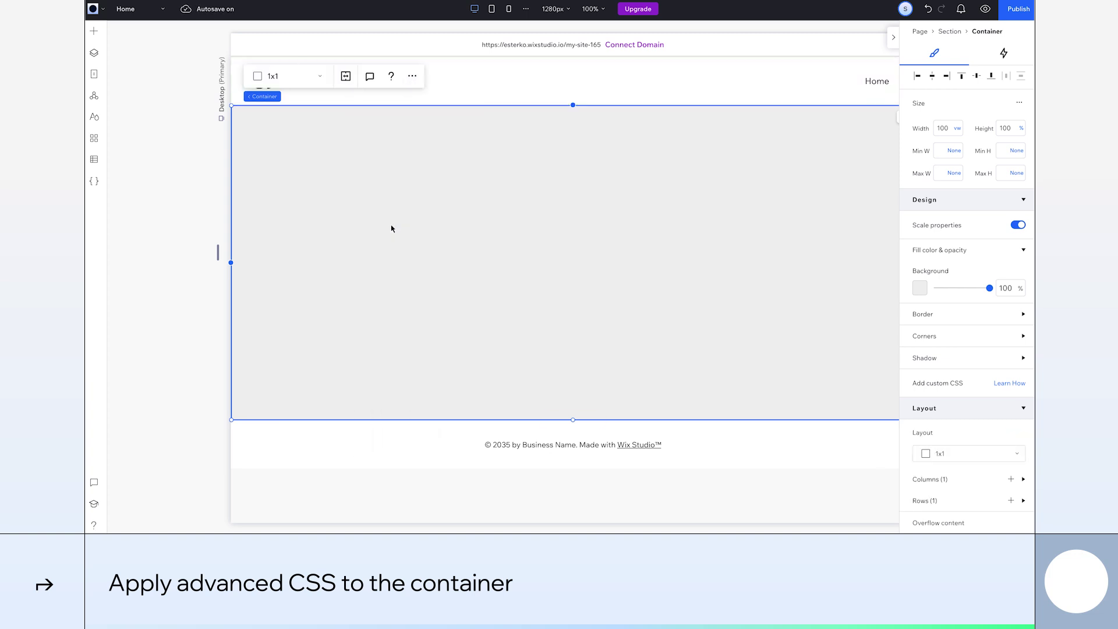
click(309, 83)
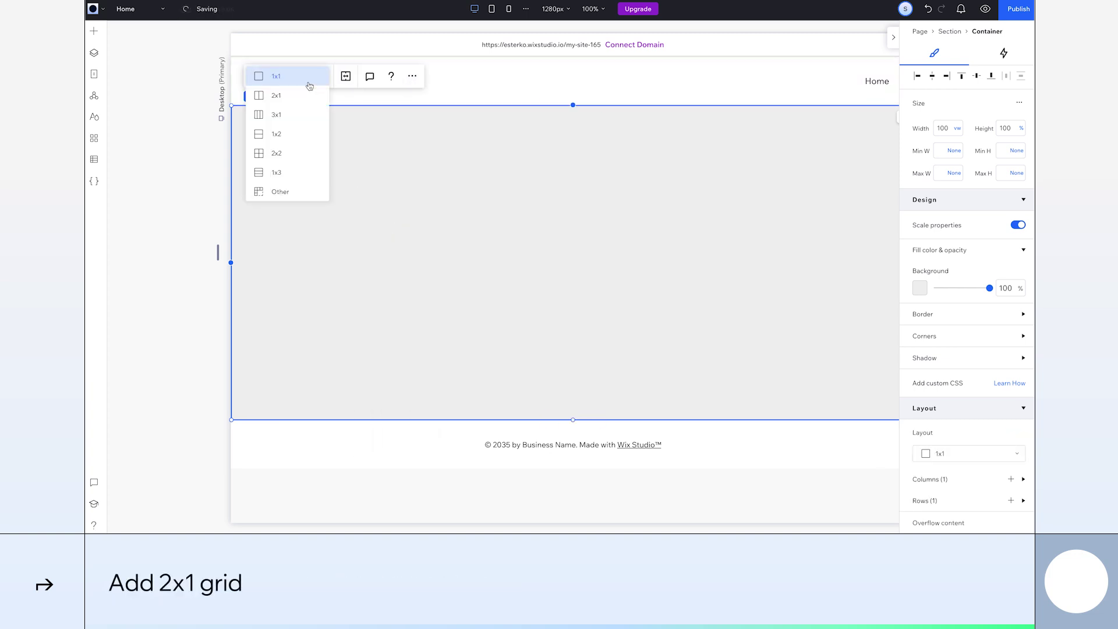
click(300, 95)
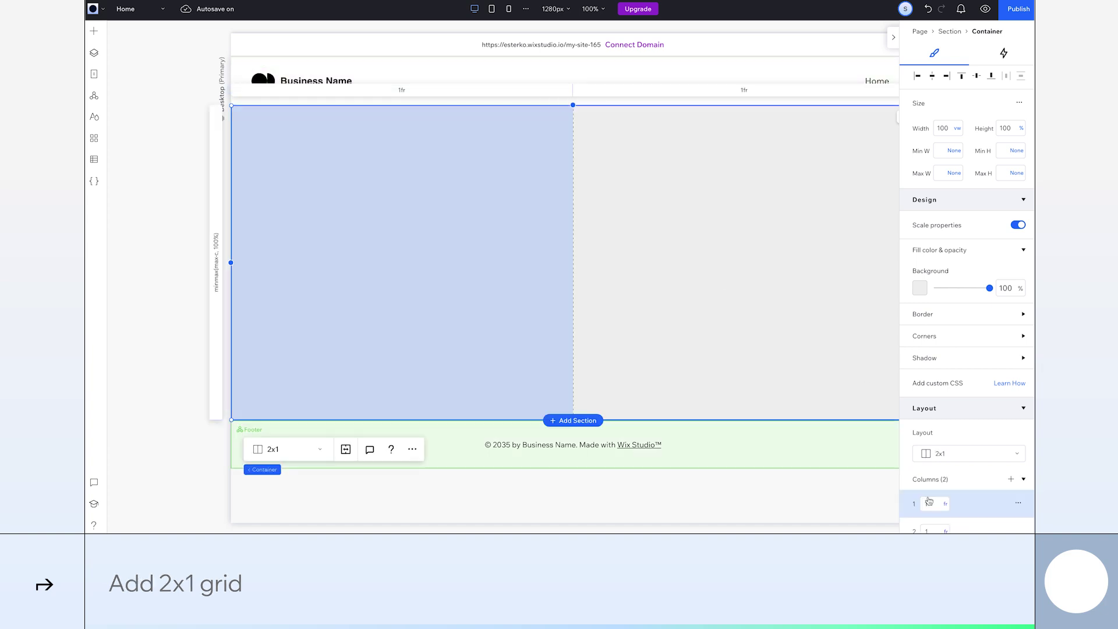
text(8vw)
key(Return)
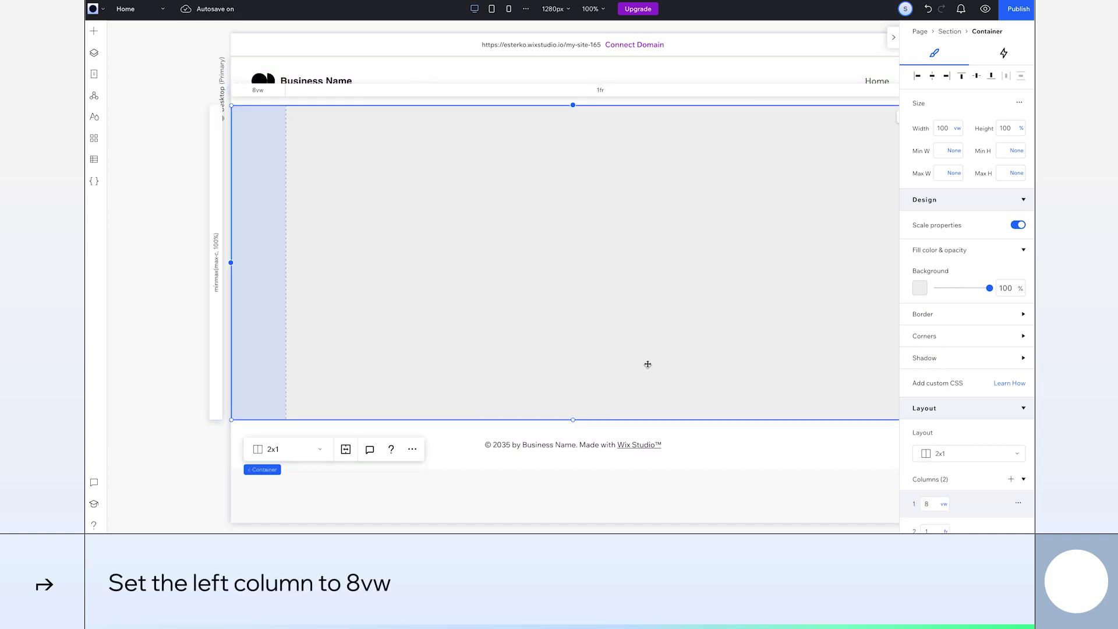
Step: Drop a new image into the right grid cell and stretch it to fill the cell
click(94, 33)
drag(242, 96, 489, 177)
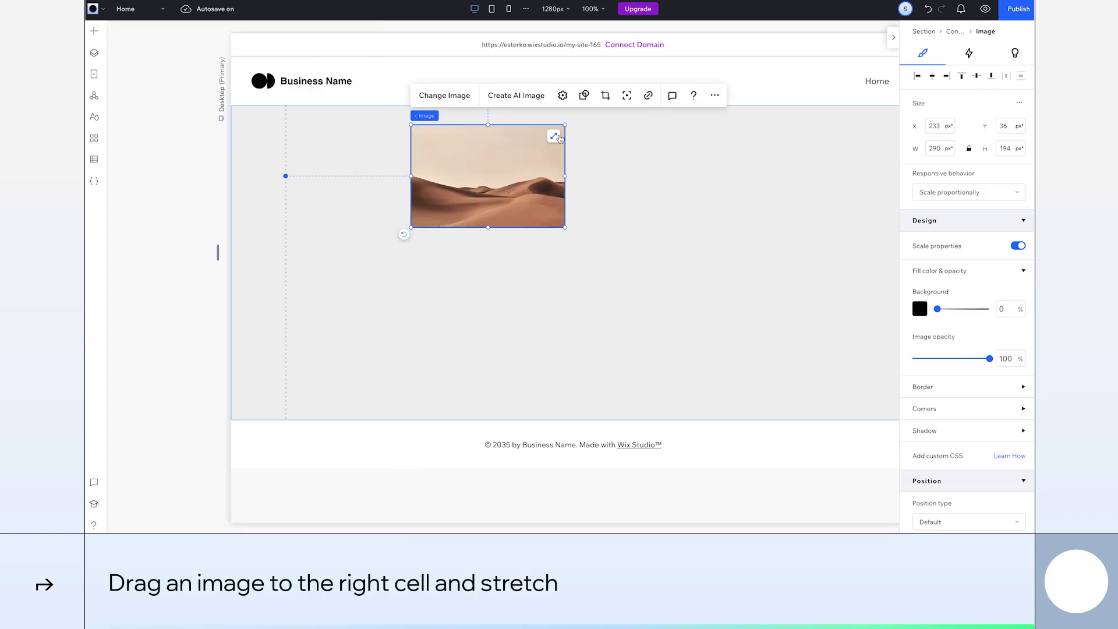
click(556, 136)
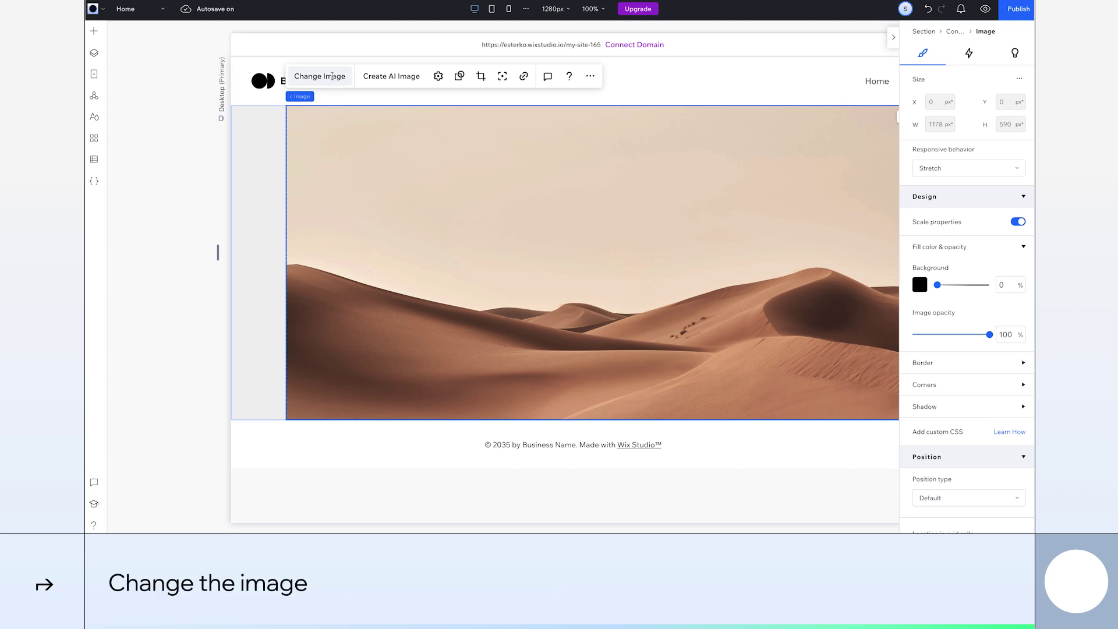
Step: Swap in the raspberry and blueberry photo and set its focal point on the left bowl
click(333, 76)
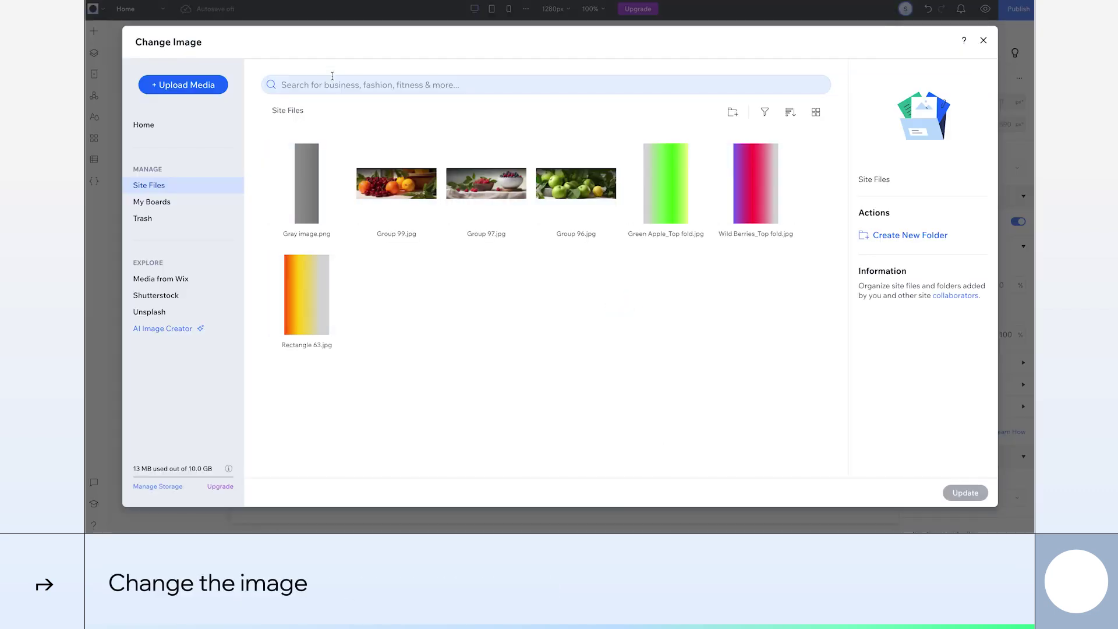
double_click(513, 212)
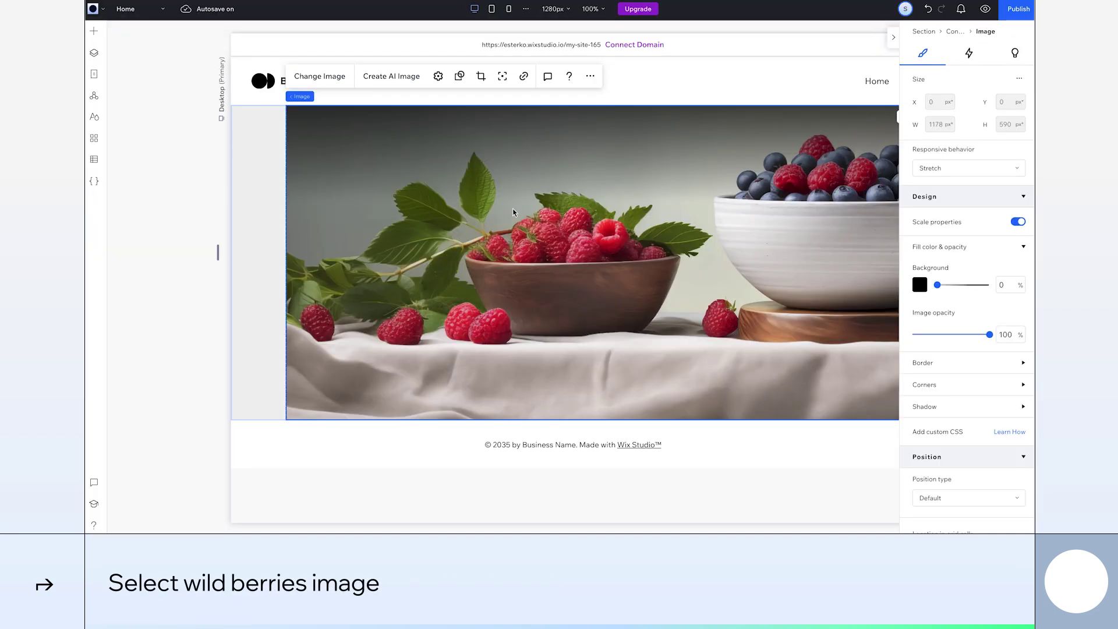
click(503, 79)
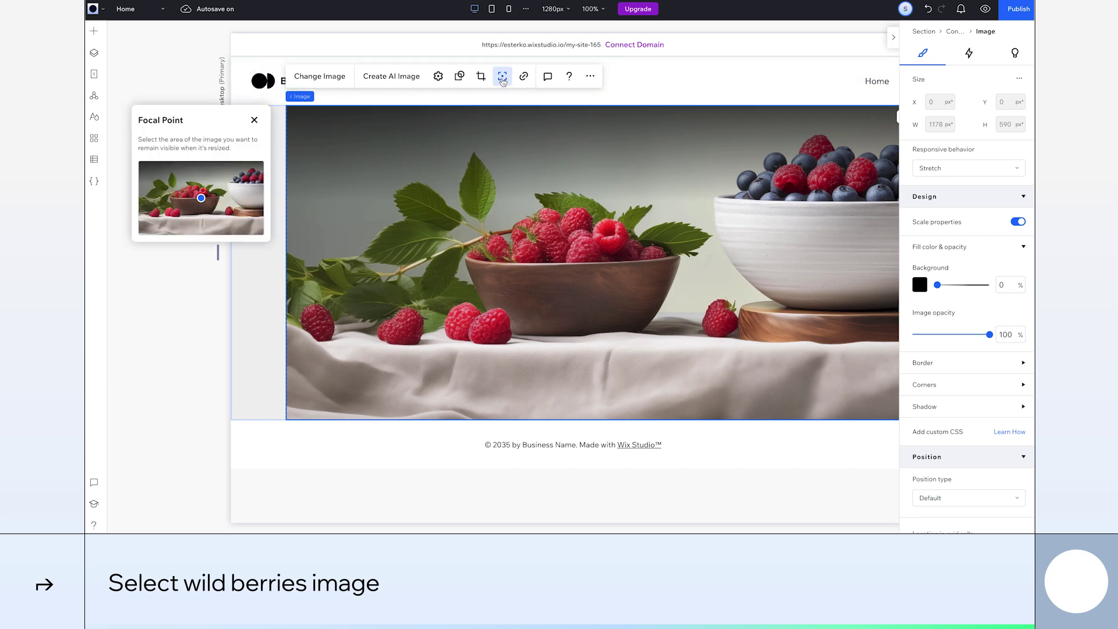
click(157, 203)
click(254, 120)
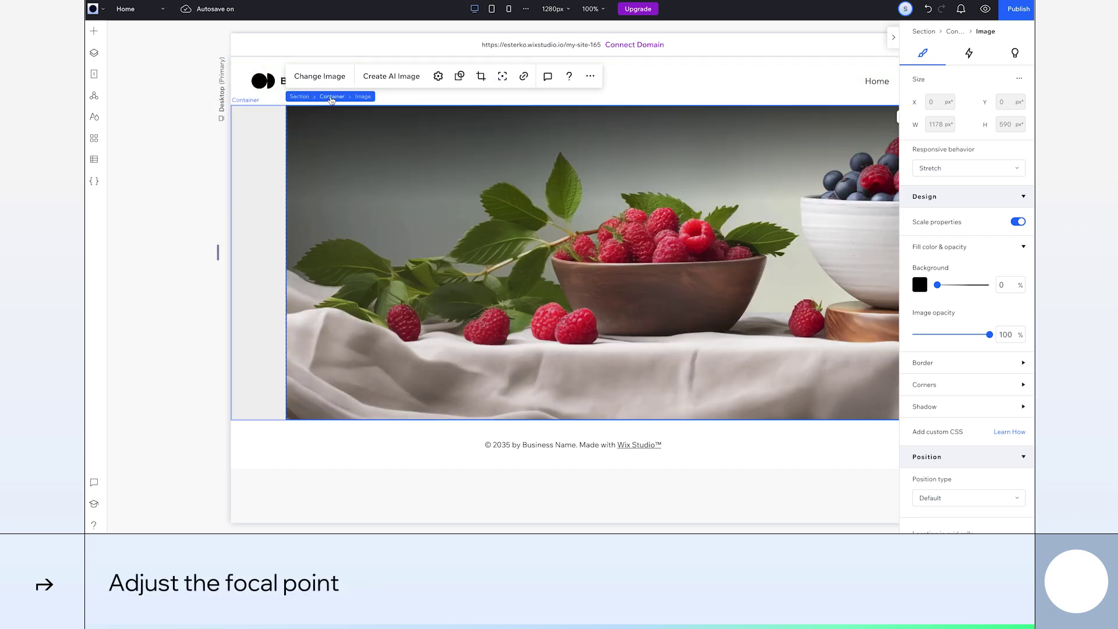
Step: Add an image to the narrow left cell, limited to grid span 1–1
click(257, 129)
click(93, 32)
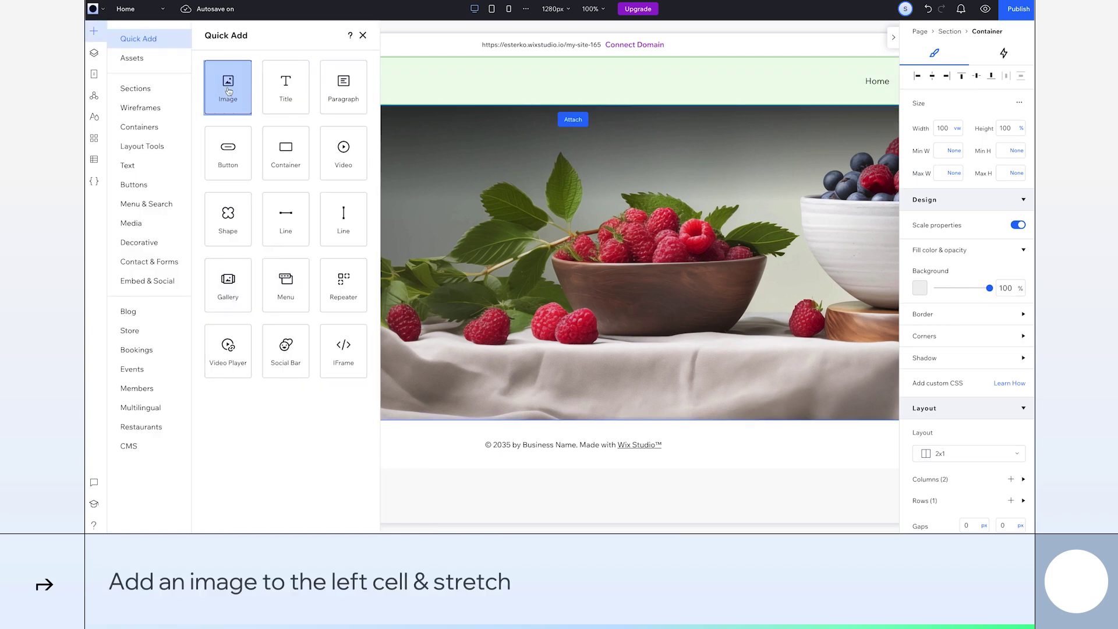
drag(225, 86, 281, 196)
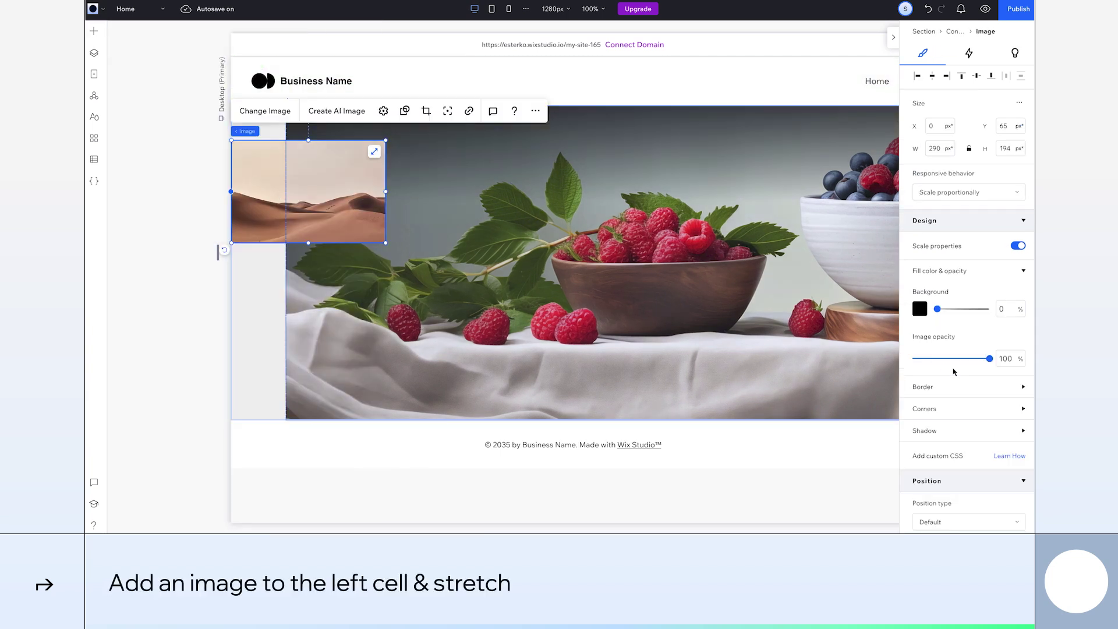
scroll(951, 407, down, 5)
click(950, 440)
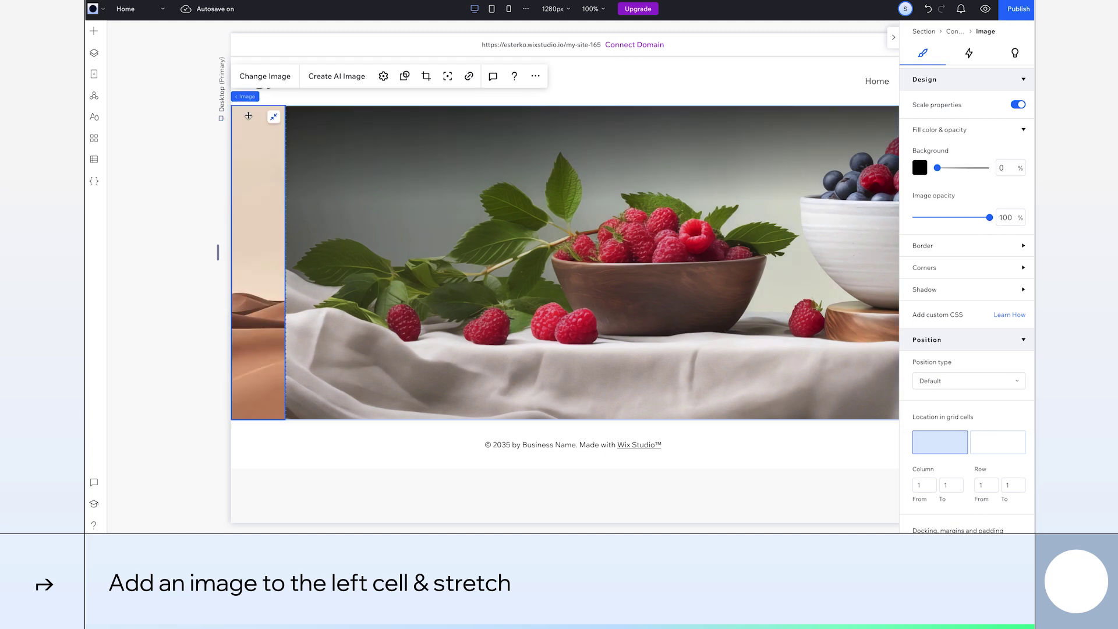
Step: Replace it with Wild Berries_Top fold.jpg, focal point moved toward the purple side
click(265, 79)
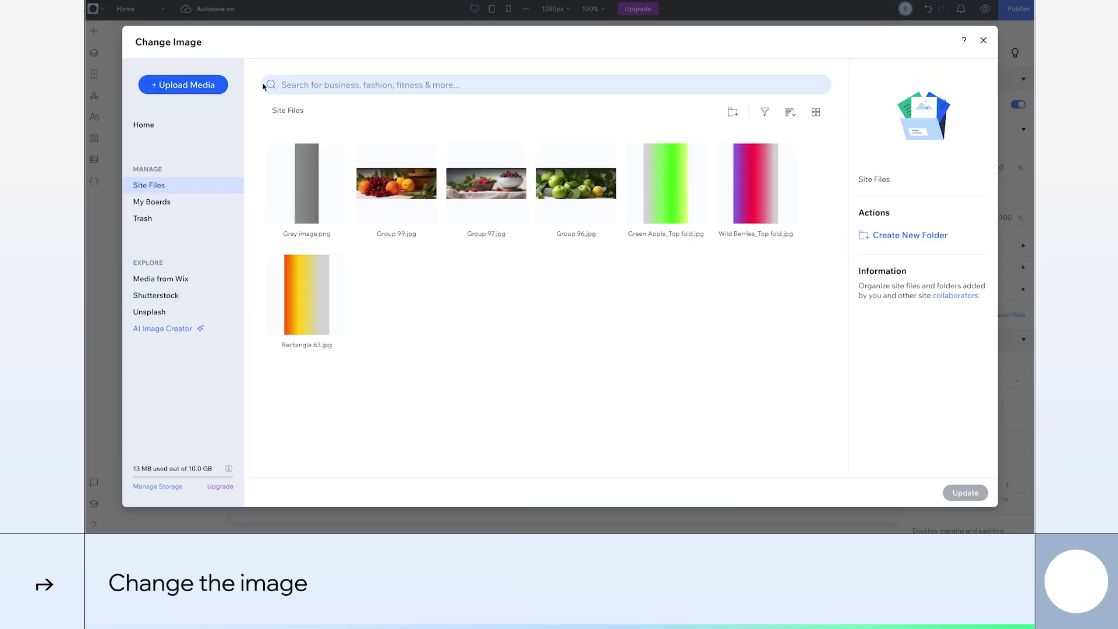
double_click(733, 179)
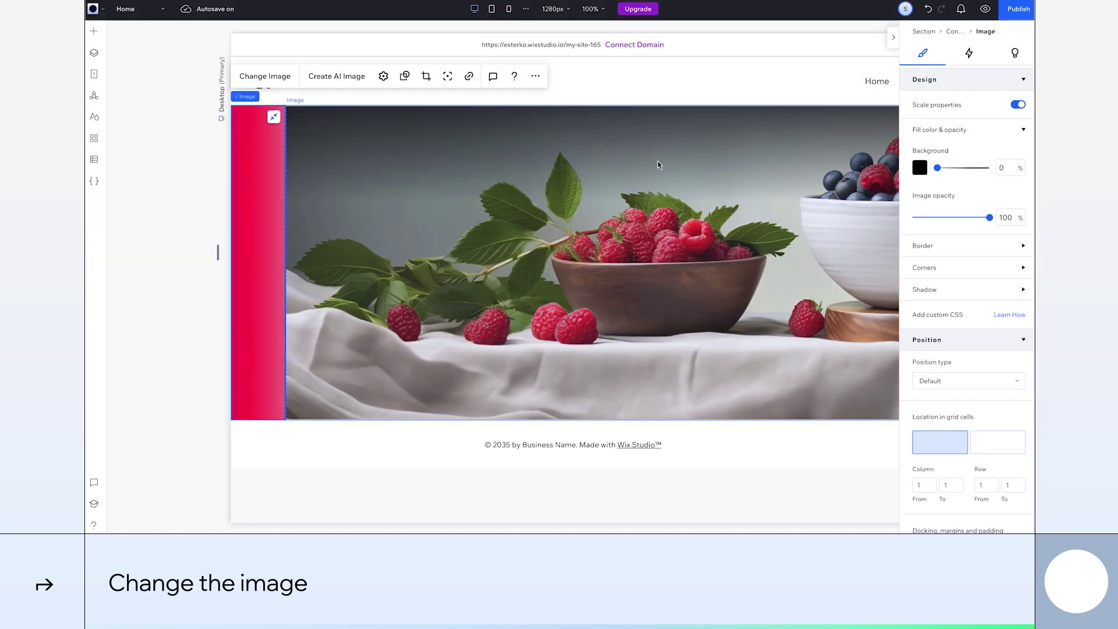
click(447, 75)
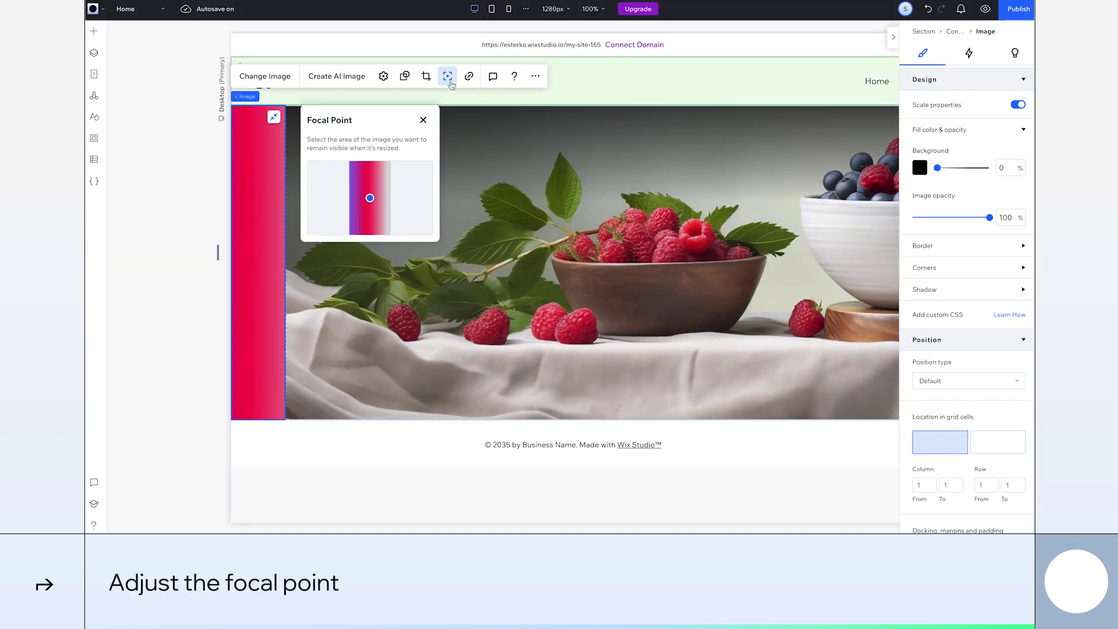
click(359, 199)
click(424, 120)
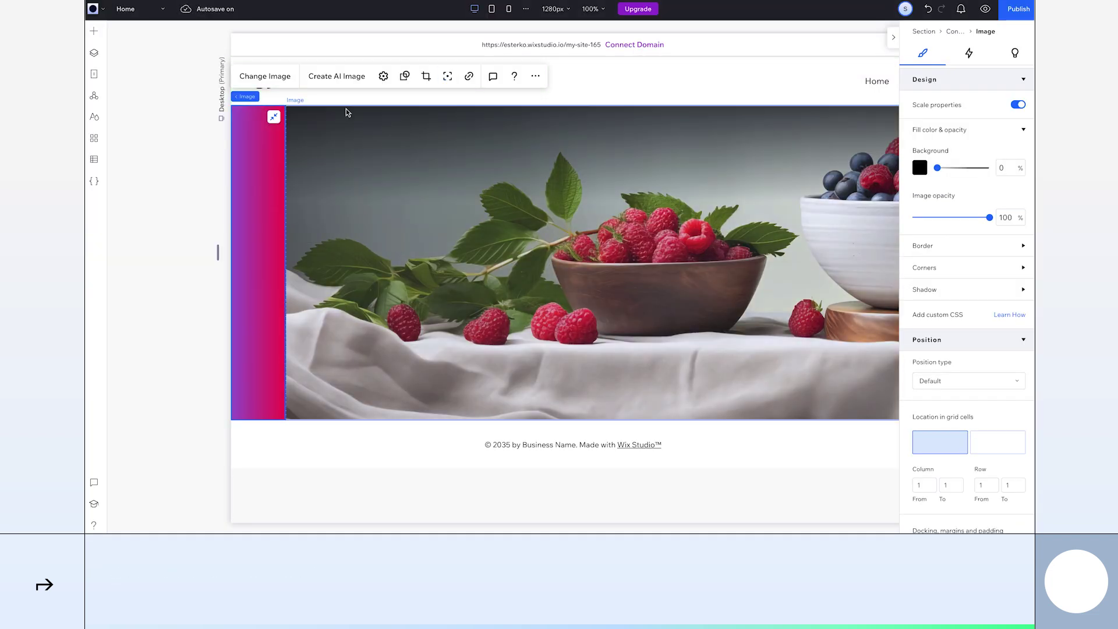
Step: Add a second stretched image to the left cell showing Gray image.png
click(287, 102)
click(93, 31)
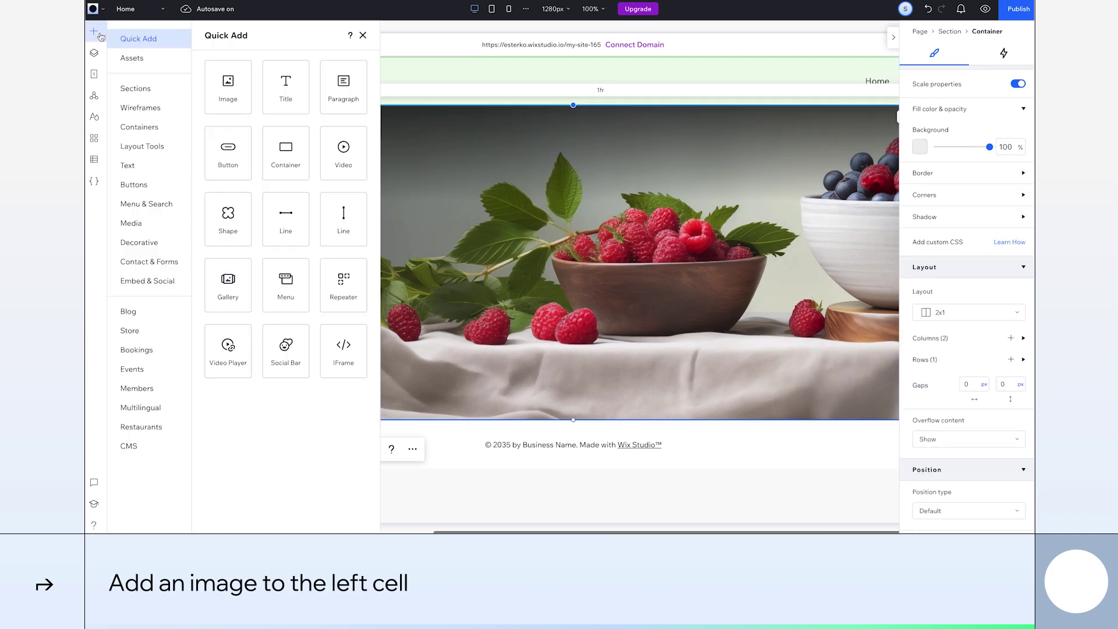
drag(227, 81, 253, 187)
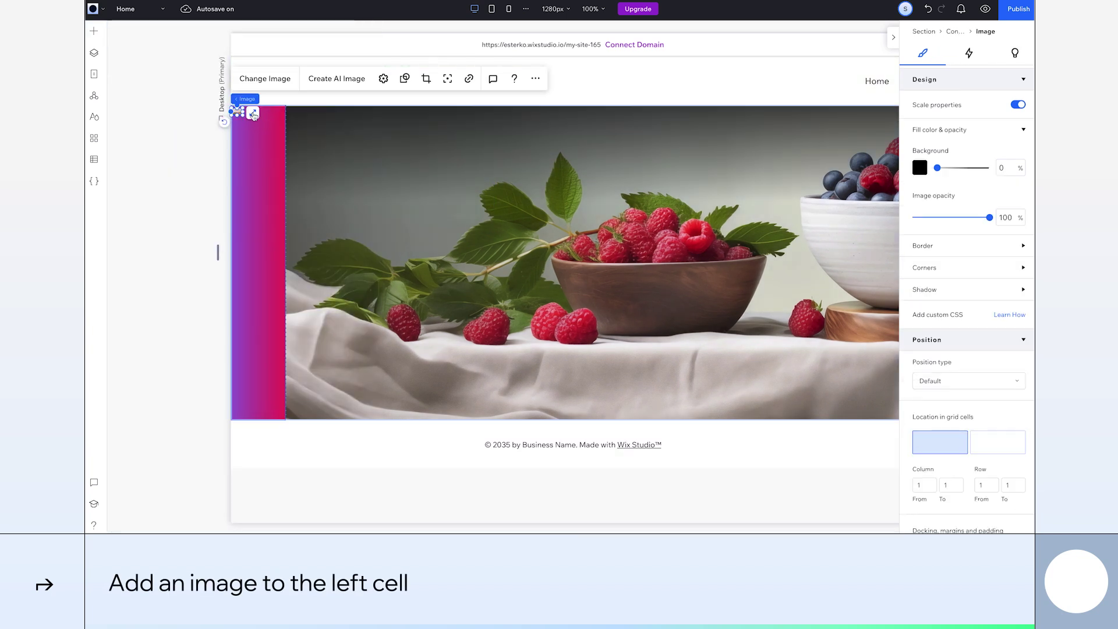
click(253, 112)
click(279, 80)
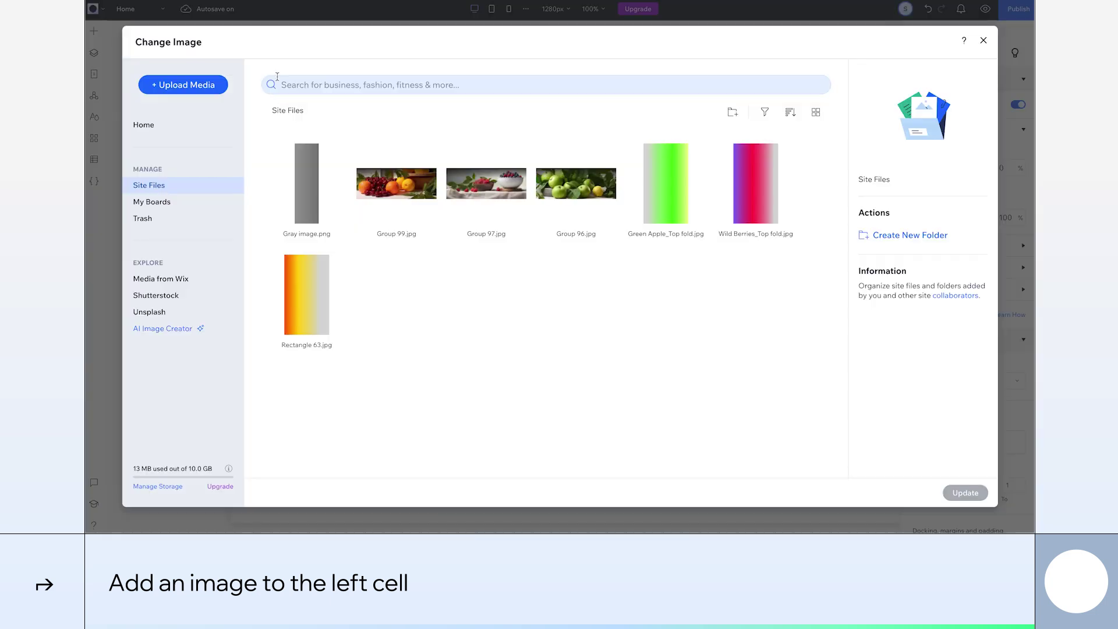
click(305, 180)
double_click(306, 187)
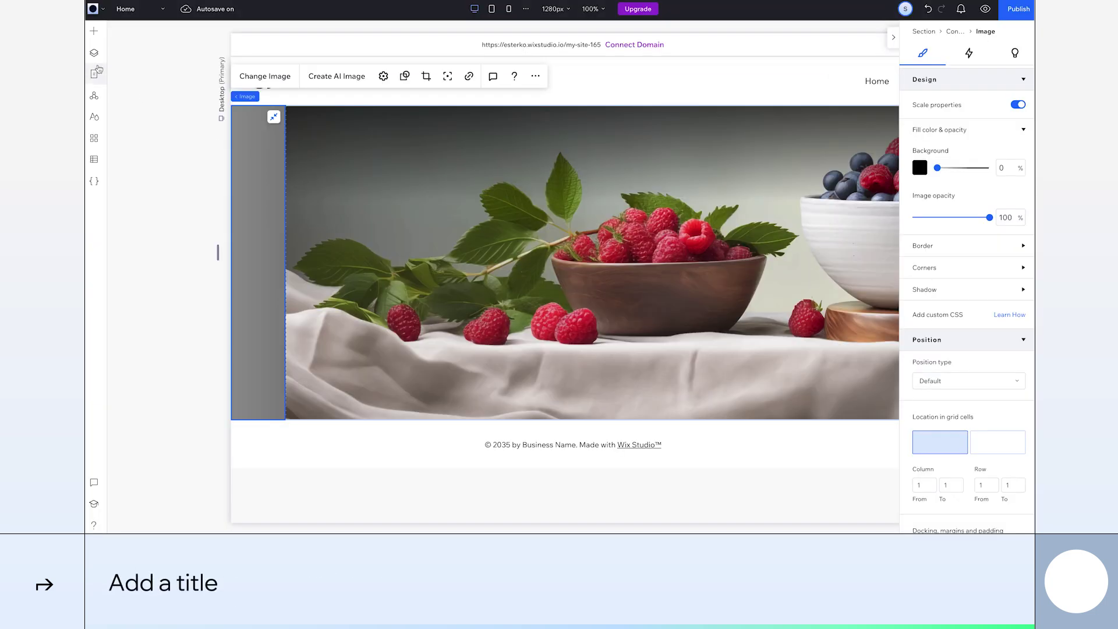
Step: Drop a title into the left strip, make it vertical and rotate it 180°
click(93, 34)
drag(285, 87, 267, 195)
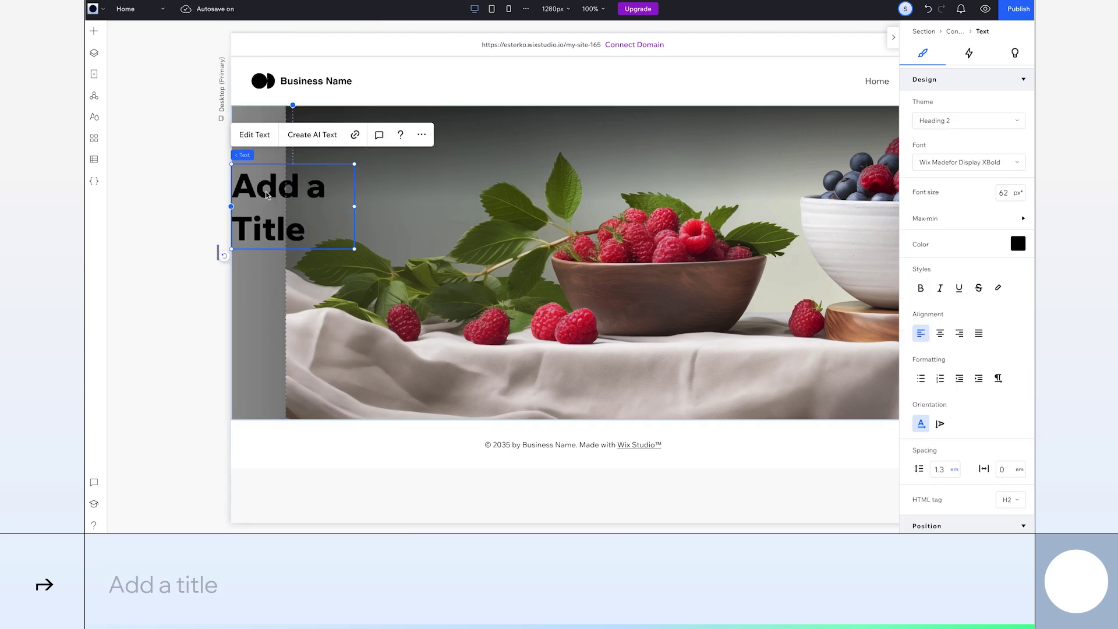
click(940, 425)
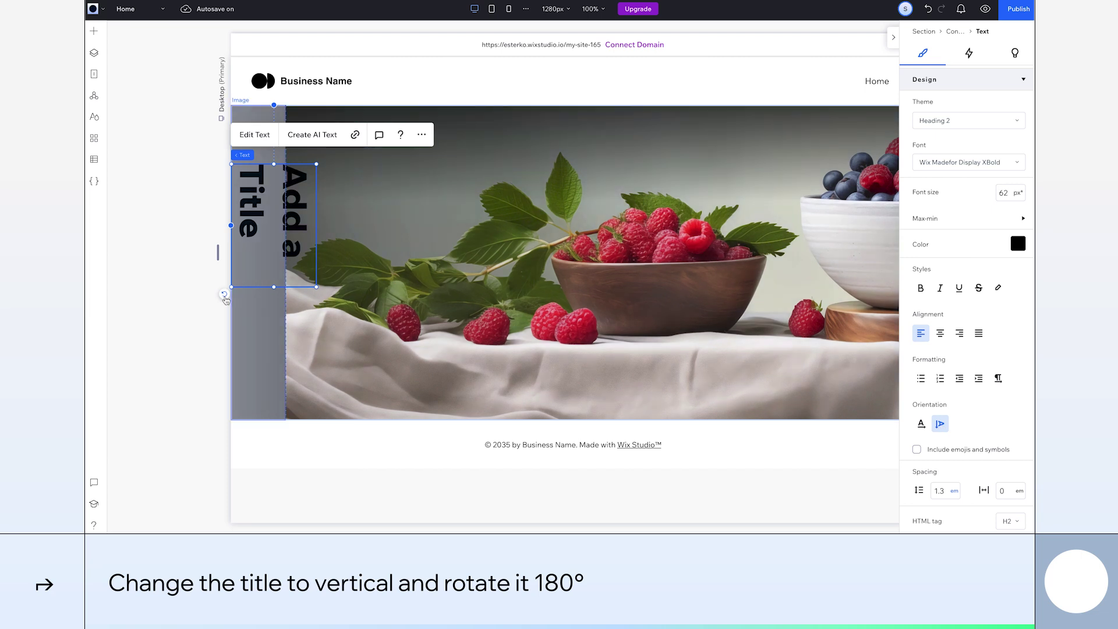
drag(225, 296, 289, 209)
Step: Make the title box hug its content and move it higher in the strip
scroll(943, 157, up, 3)
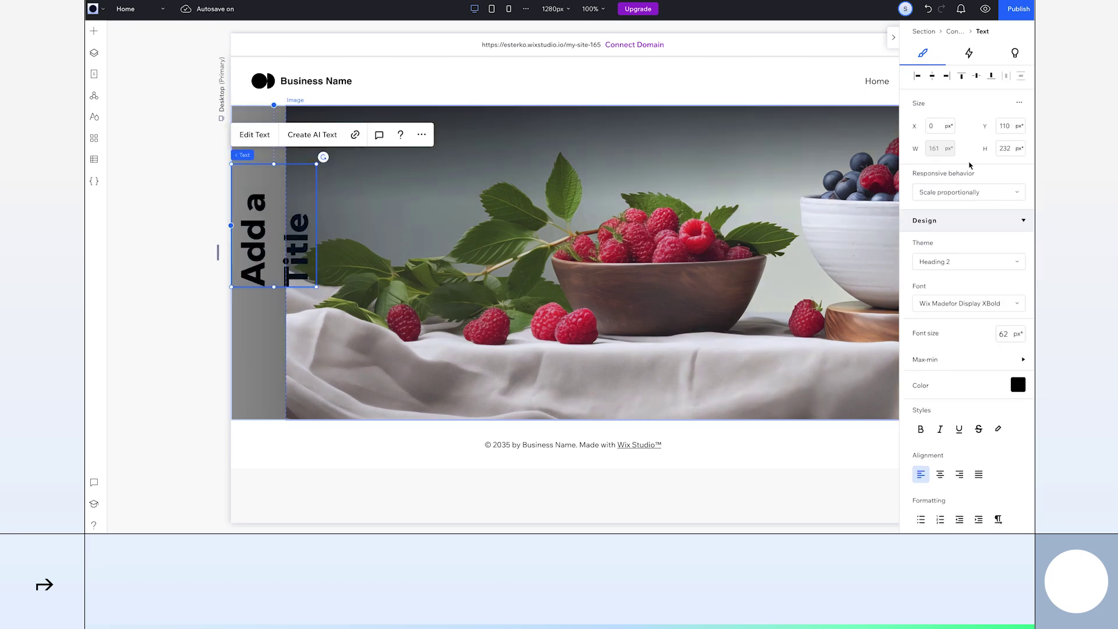
click(970, 192)
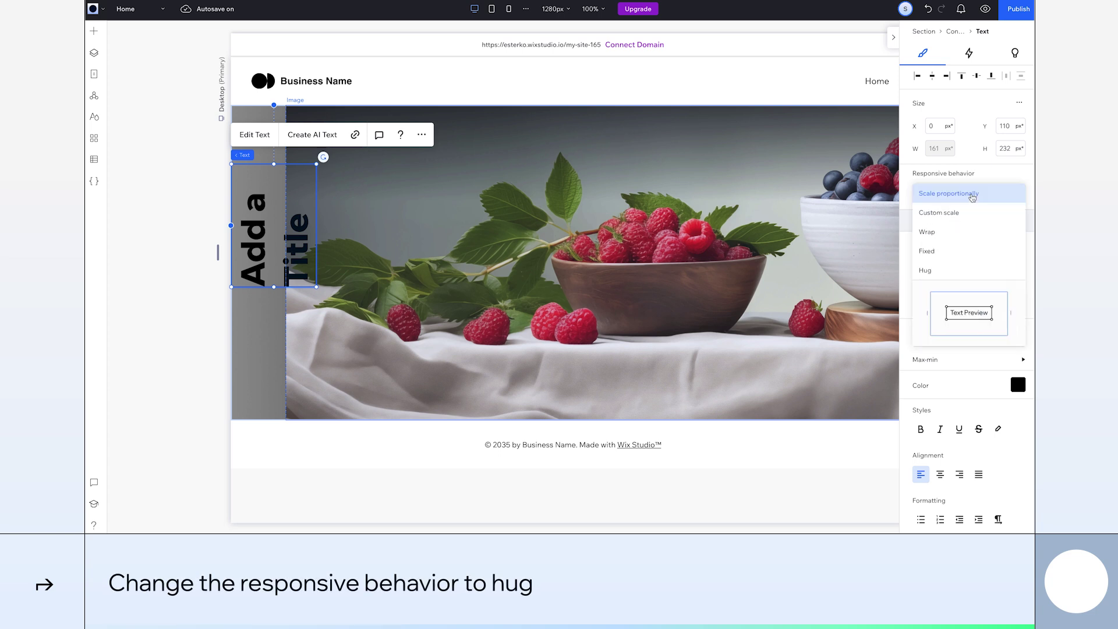
click(966, 269)
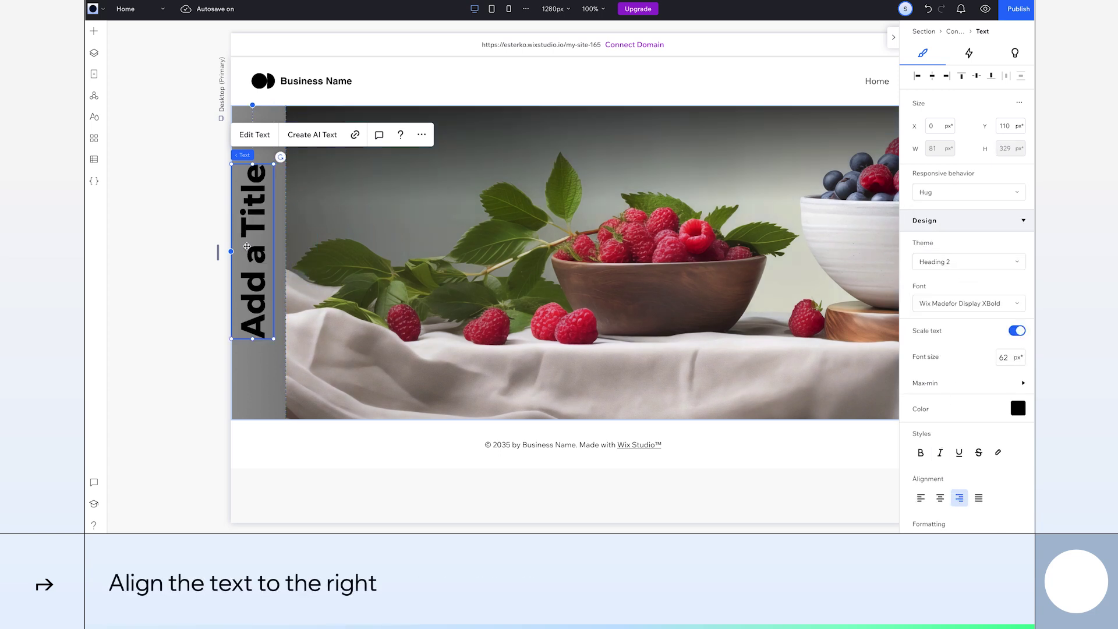
drag(248, 247, 253, 217)
Step: Retype the title as 'Wild berries' and make it light gray
double_click(265, 141)
text(Wild berries)
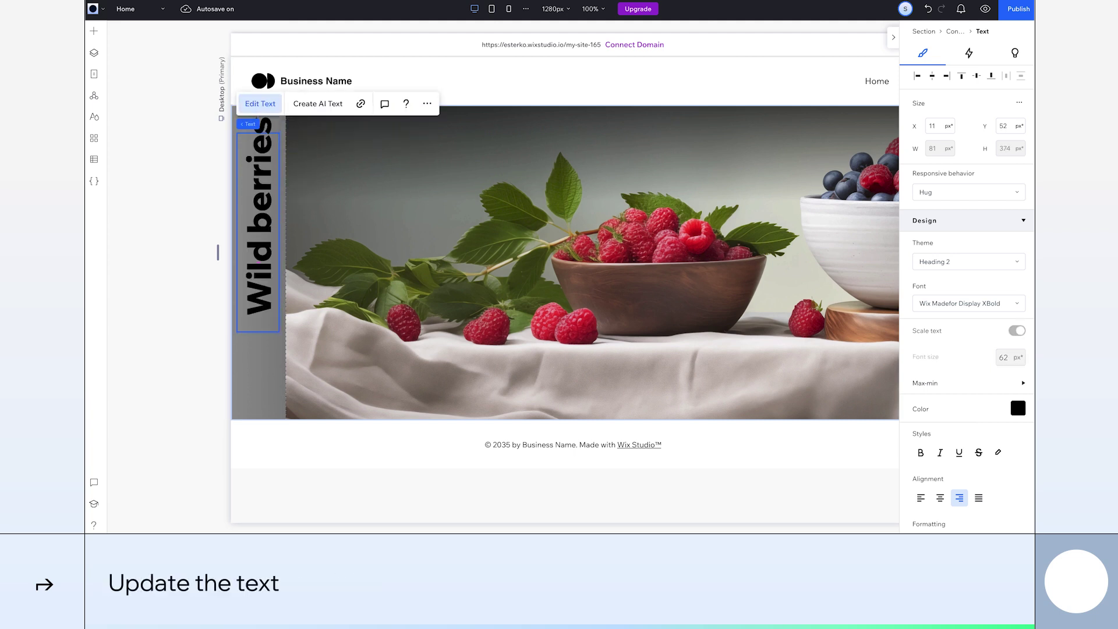
click(384, 220)
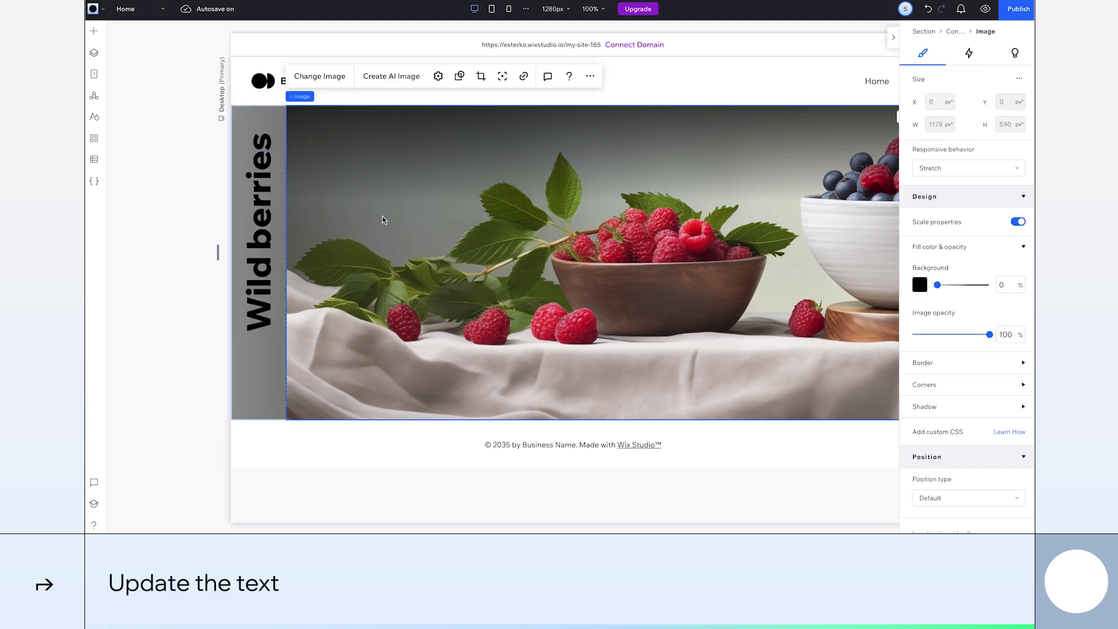
click(261, 233)
click(1018, 409)
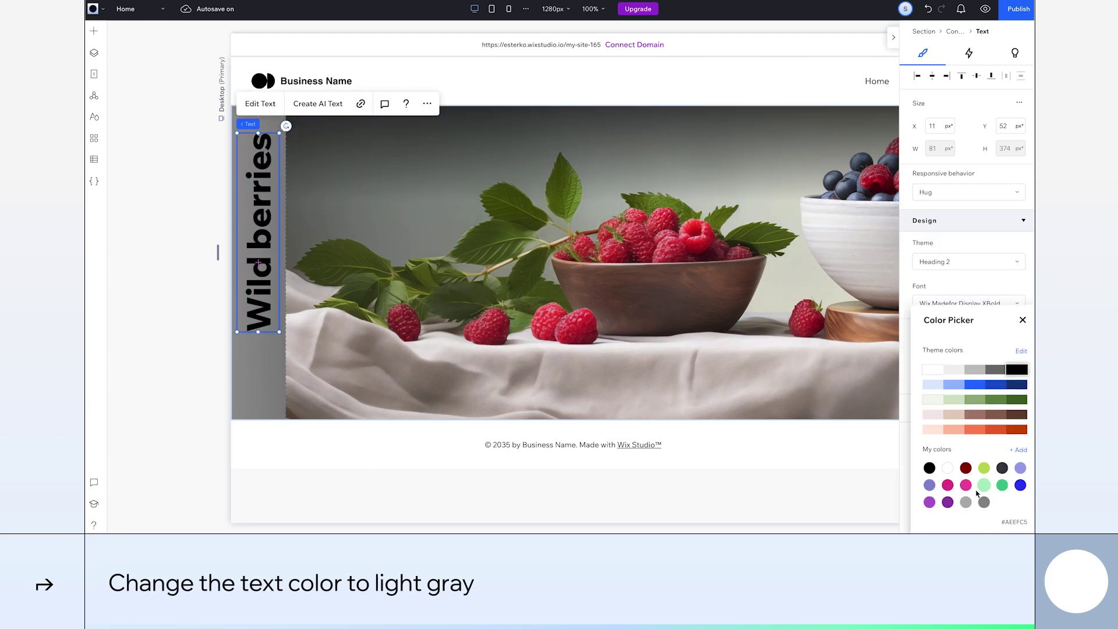
click(967, 504)
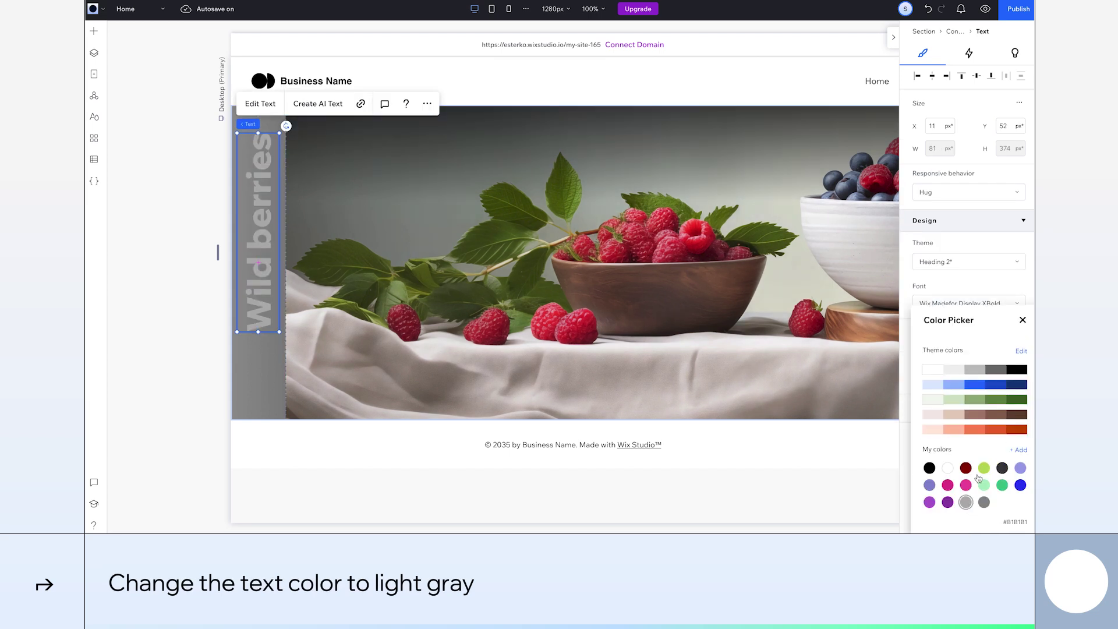
Step: Add a paragraph beside the title styled Helvetica Bold, 18 px, white
click(1023, 321)
click(94, 31)
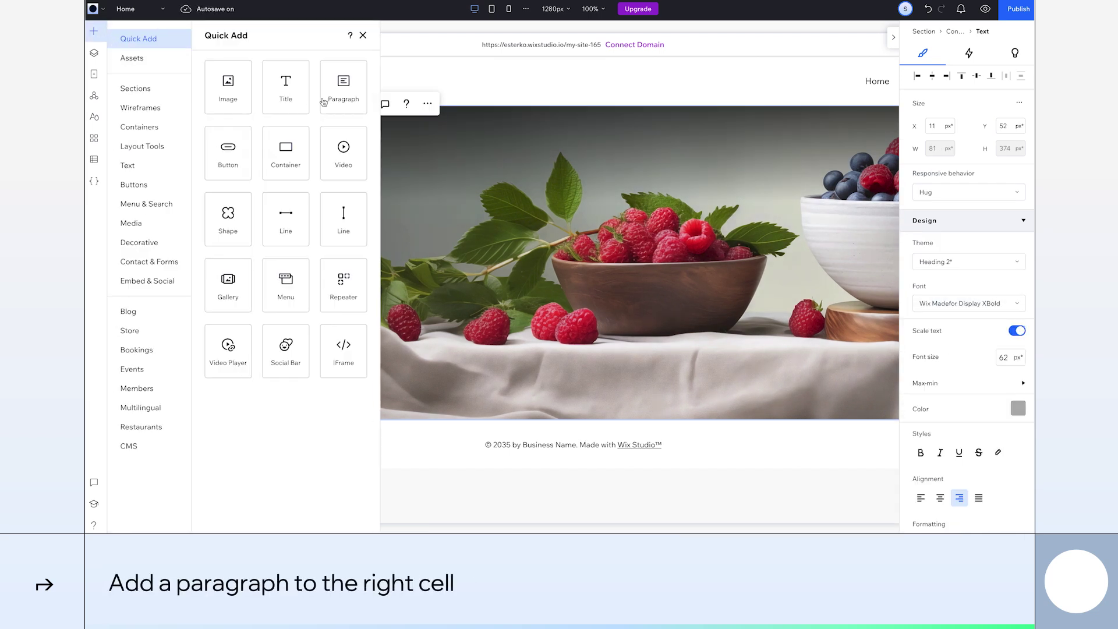
drag(334, 102, 352, 161)
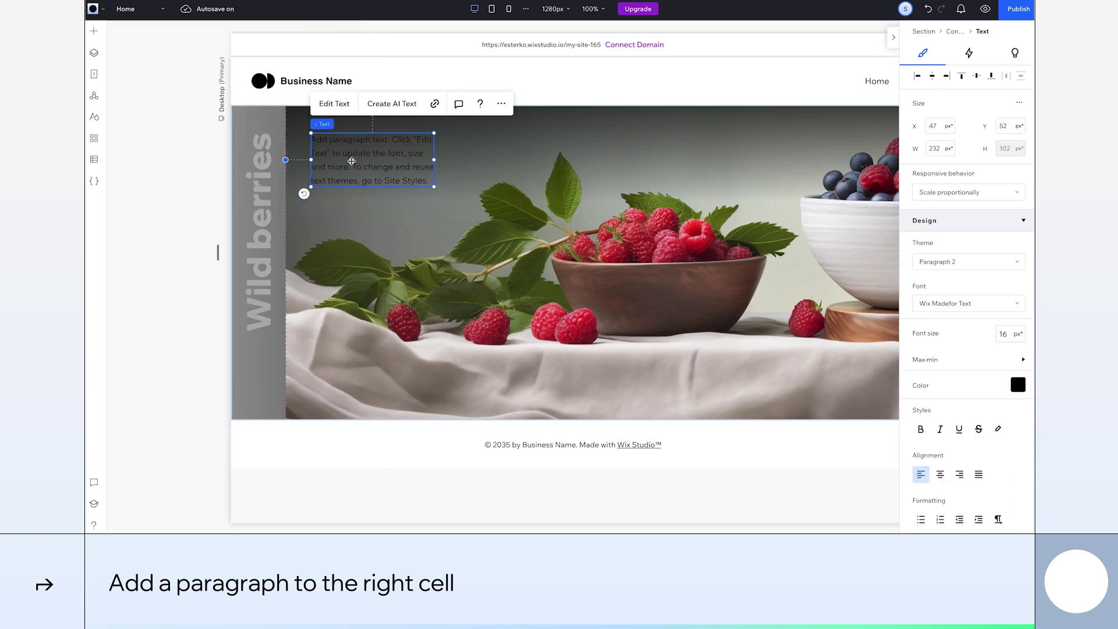
click(980, 303)
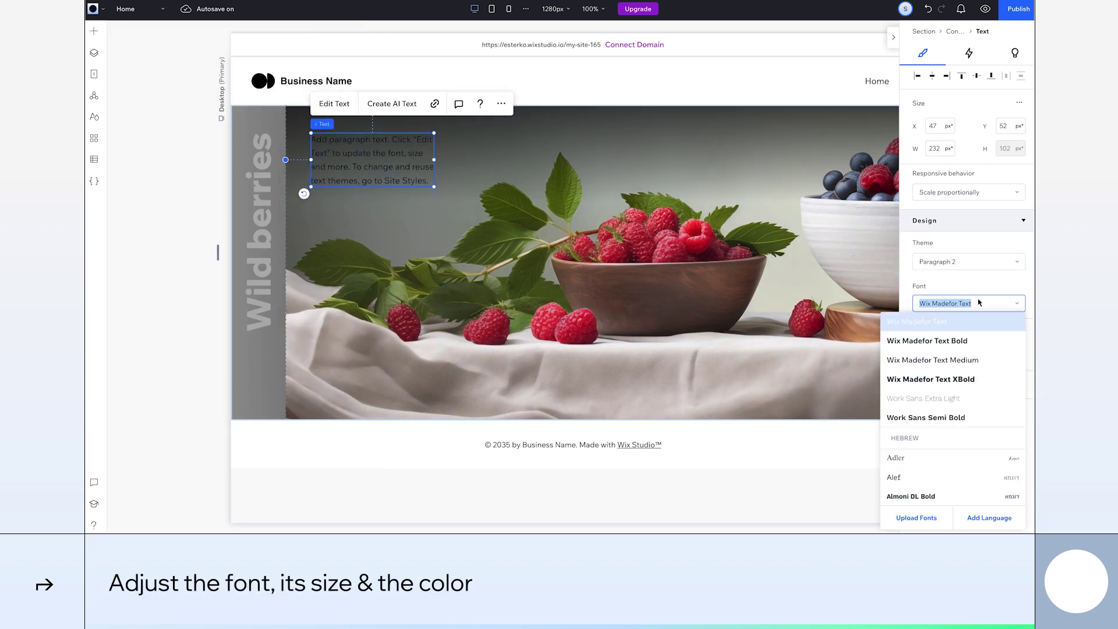
text(Hel)
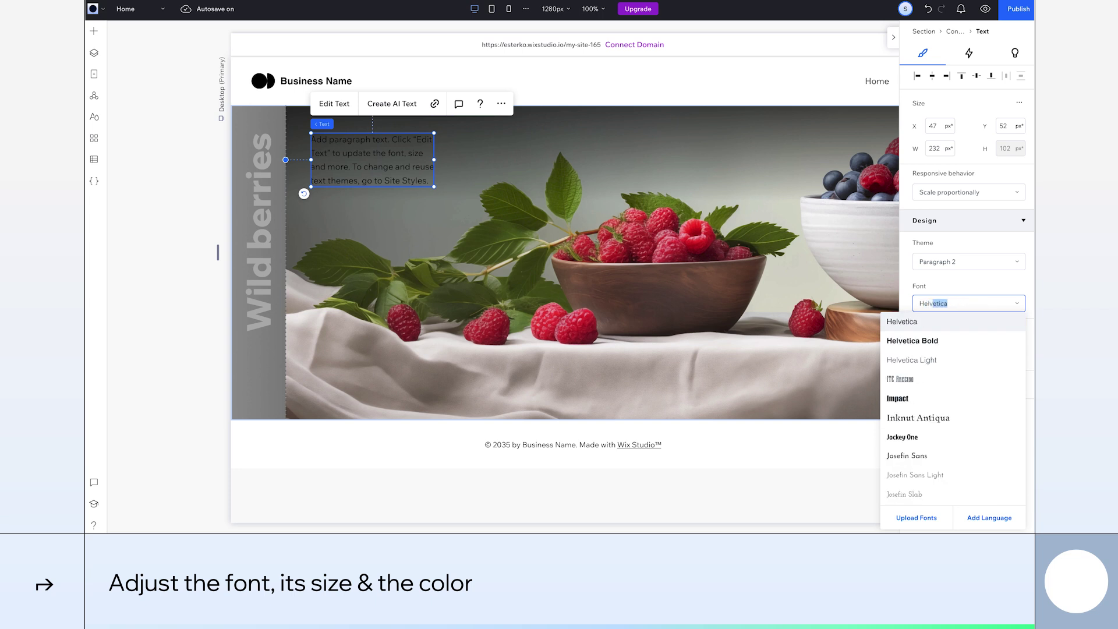
text(vetica)
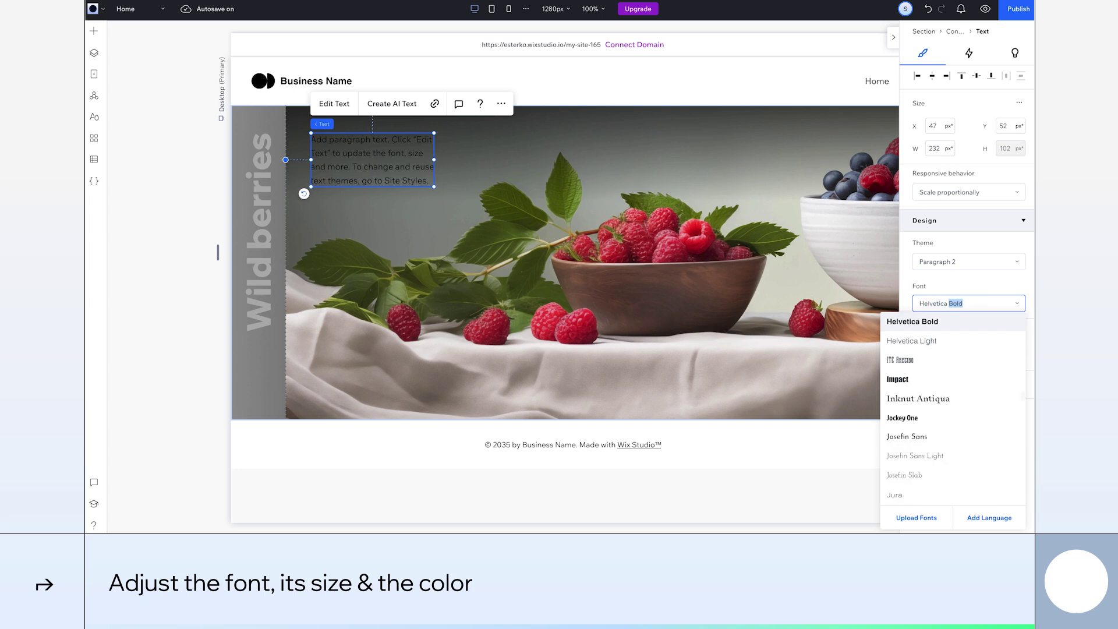
key(Return)
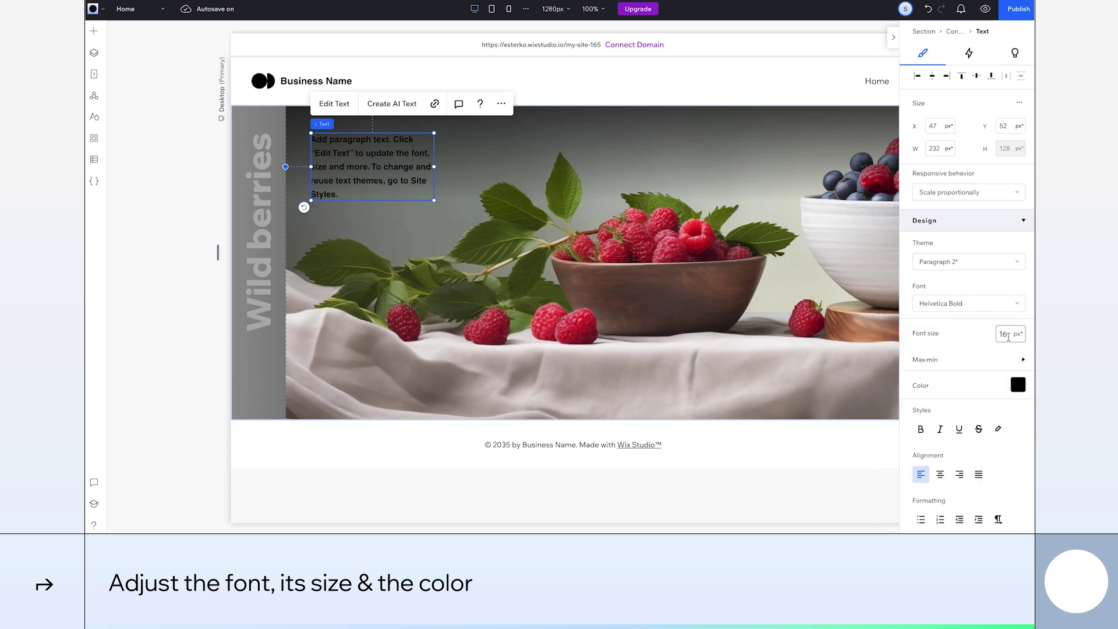
text(18)
key(Return)
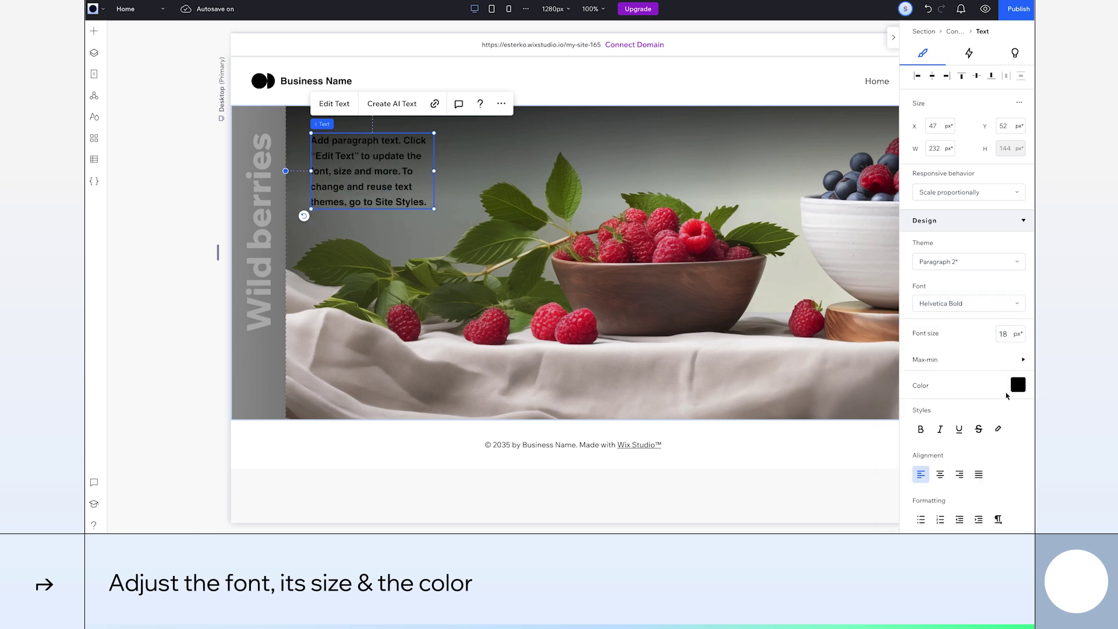
click(1018, 385)
click(934, 372)
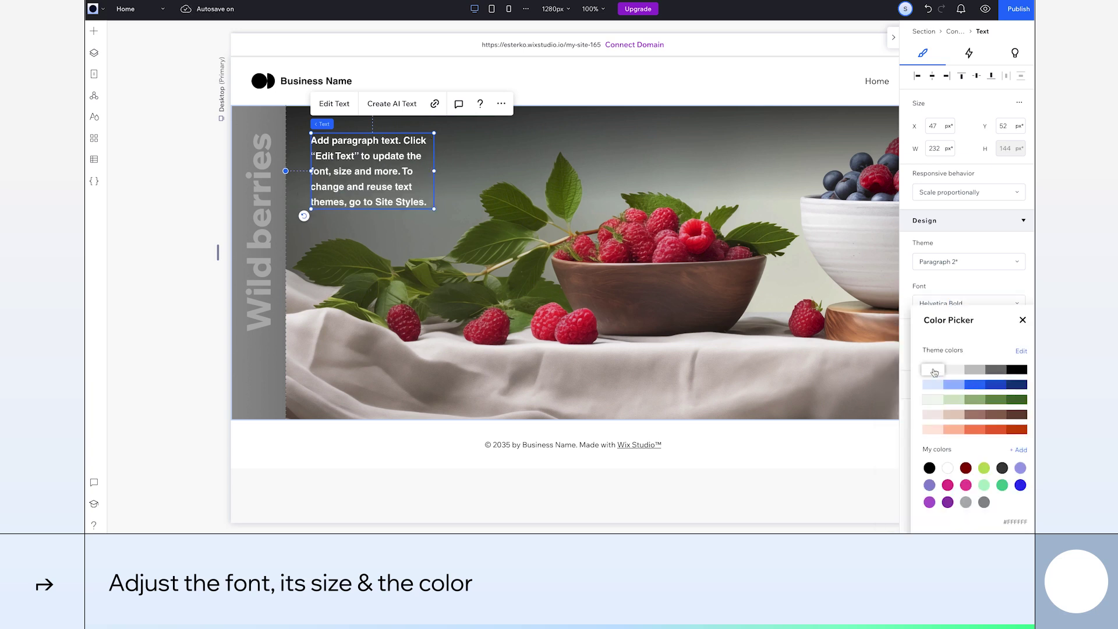
click(1029, 322)
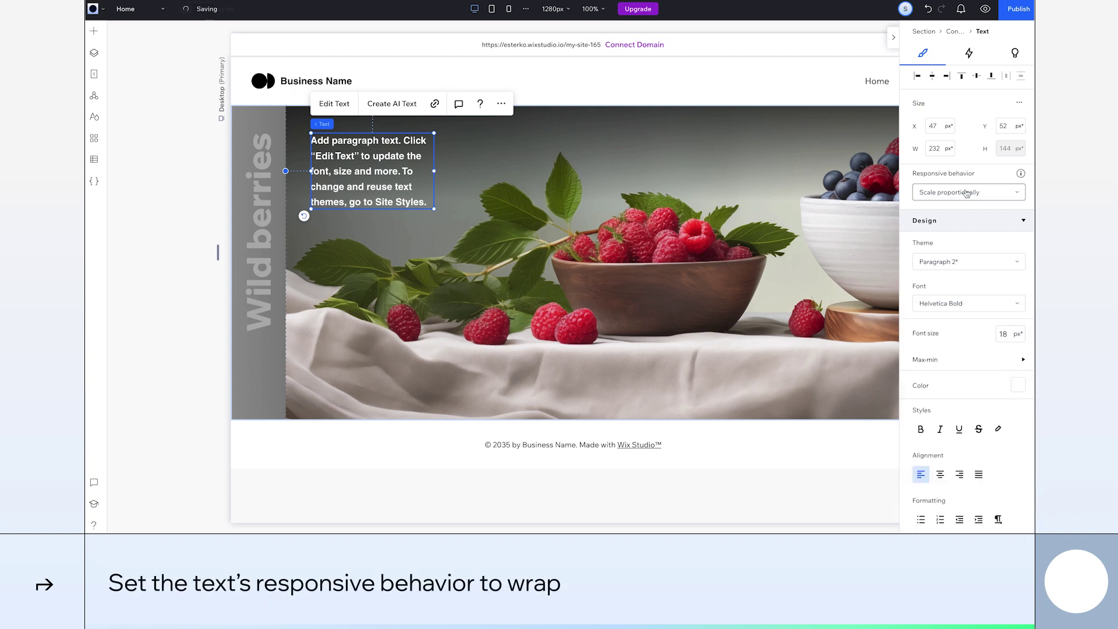
Step: Set the paragraph to wrap responsively, widen it to about 433 px and paste the Wild Berries description
click(965, 193)
click(959, 231)
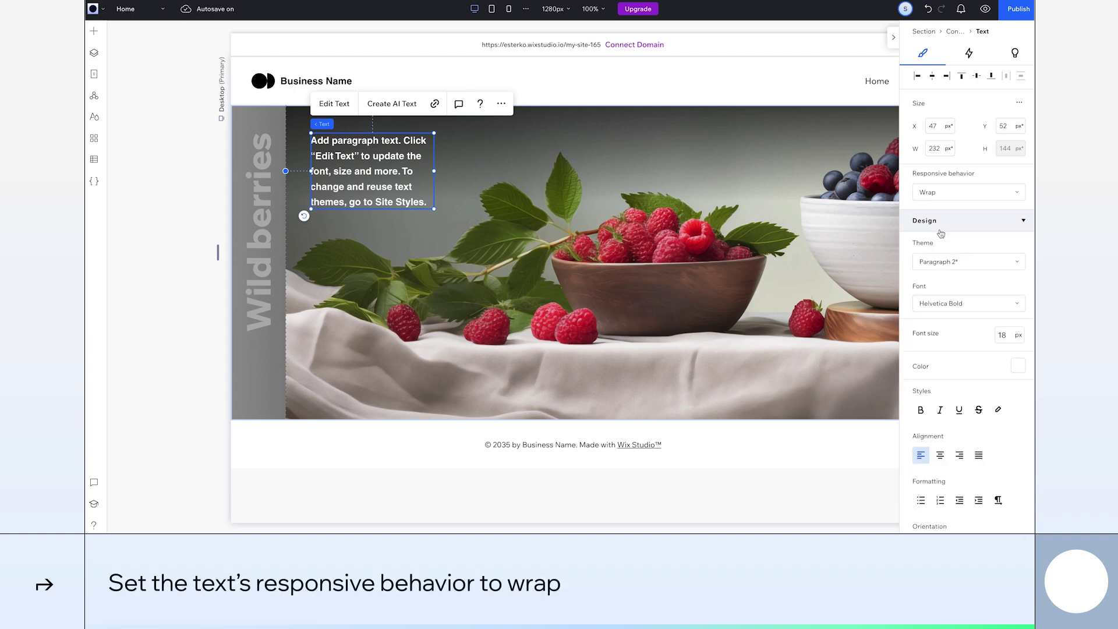
drag(434, 170, 555, 169)
click(339, 107)
key(BackSpace)
text(Dive into the untamed allure of Botanica's Wild Berries blend, a luscious infusion that harmonizes the bold flavors of nature's bountiful berries, creating a vibrant symphony of sweet and tart notes in every sip, for a truly wild and delightful experience.)
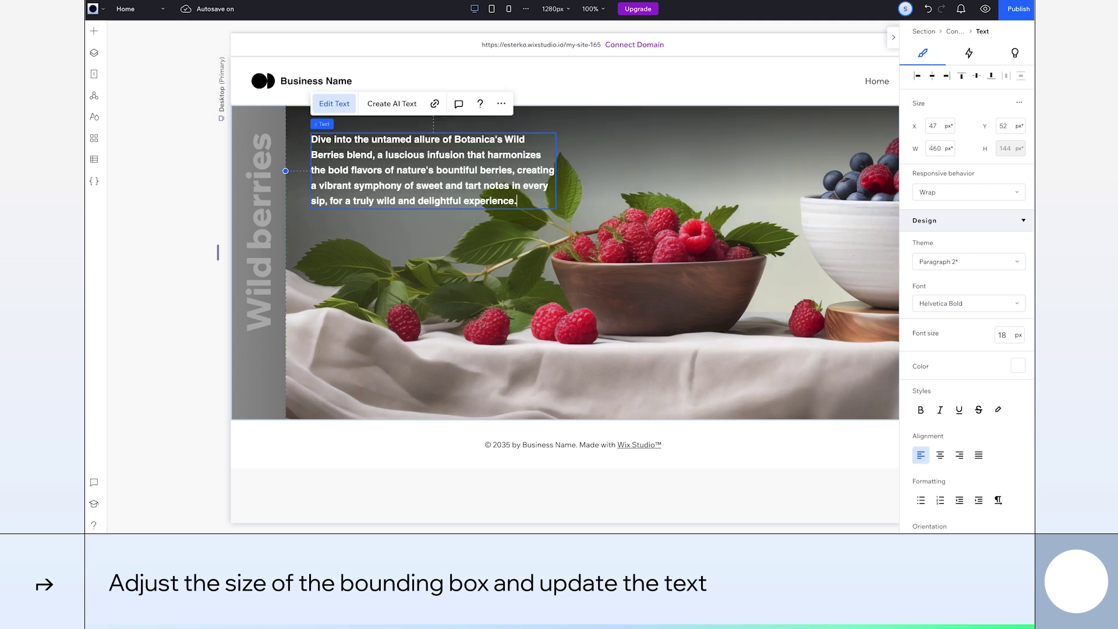
click(573, 176)
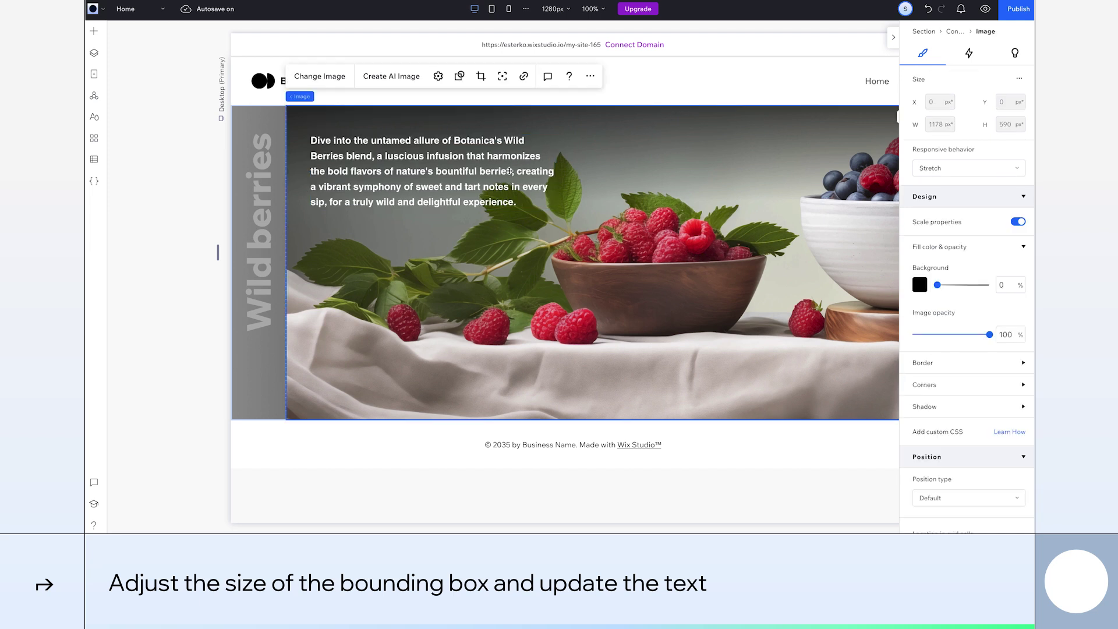
Step: Add a View More button to the right of the paragraph
click(96, 35)
click(152, 184)
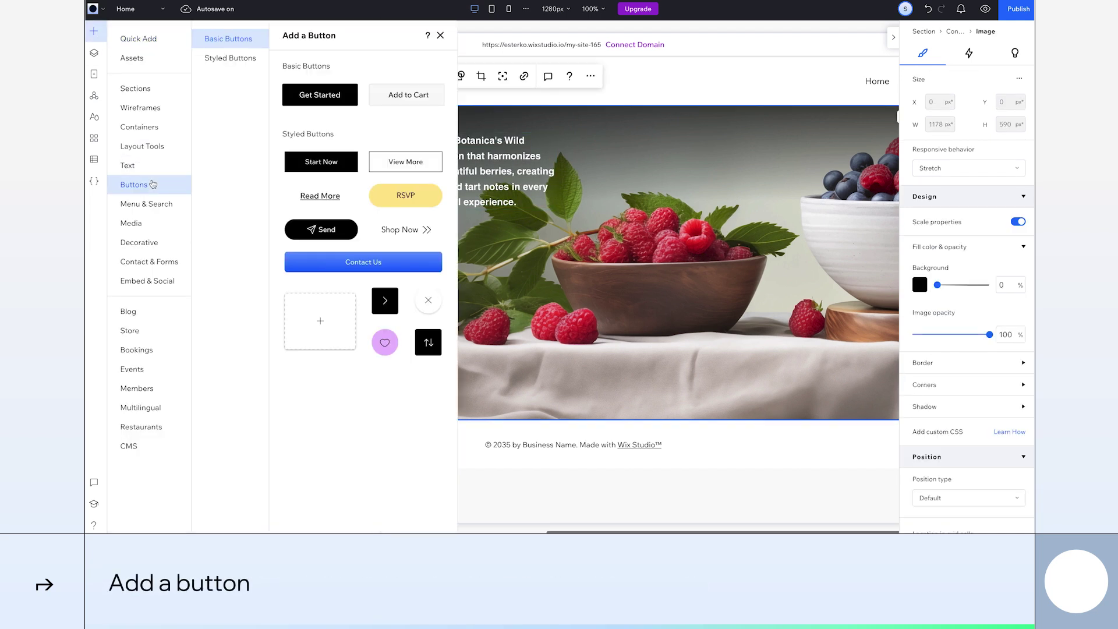
drag(384, 164, 653, 148)
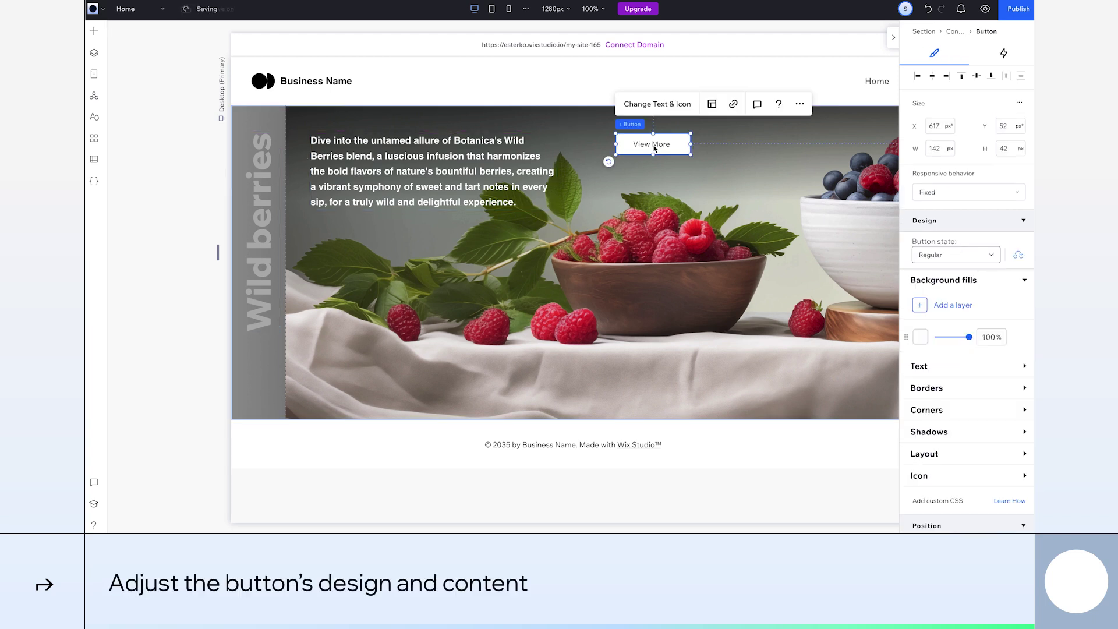
Step: Give the button a 0% background fill opacity and size-30 white text
drag(963, 339, 920, 342)
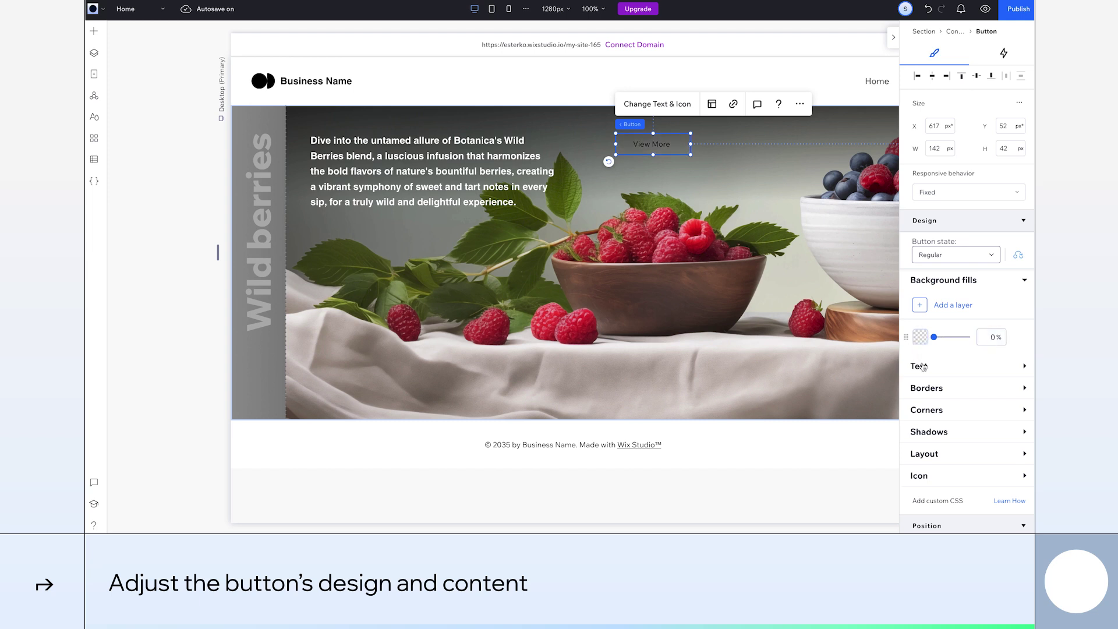
click(920, 366)
scroll(920, 419, down, 2)
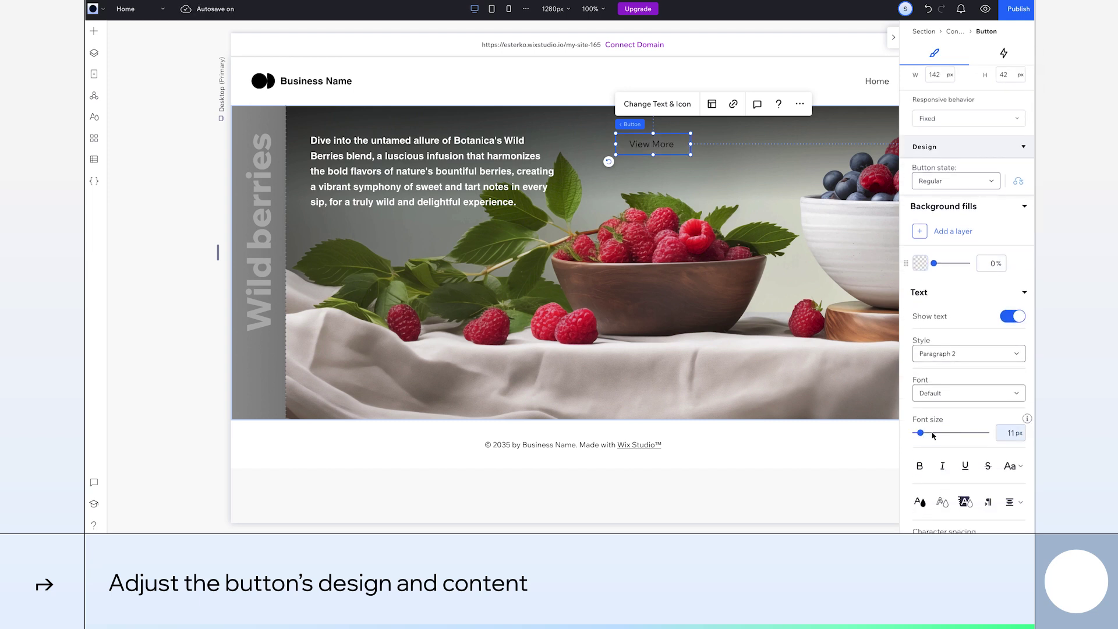
click(933, 433)
scroll(934, 434, down, 2)
click(921, 425)
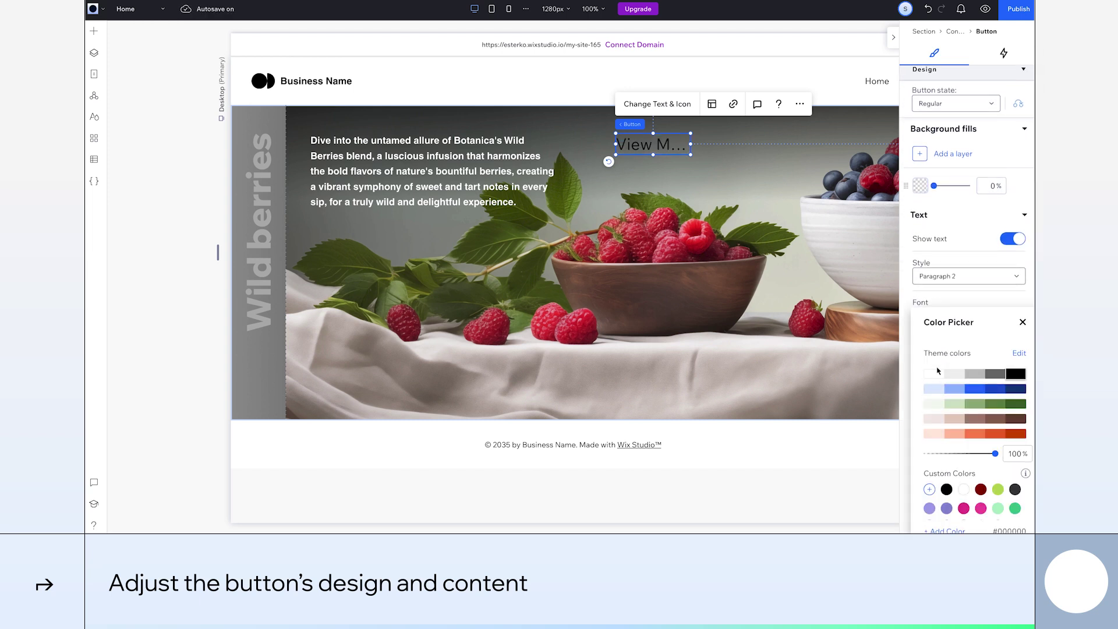
click(937, 371)
click(1023, 323)
Step: Give the button a 2 px border and 100 px corner radius
scroll(964, 404, down, 5)
click(943, 411)
click(967, 443)
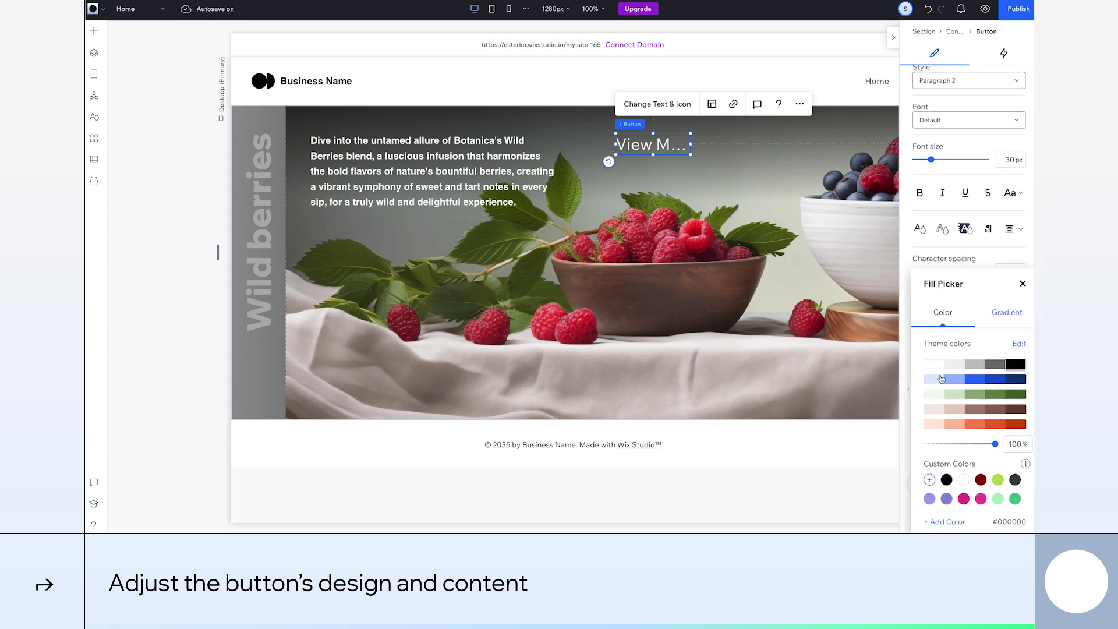
click(1023, 284)
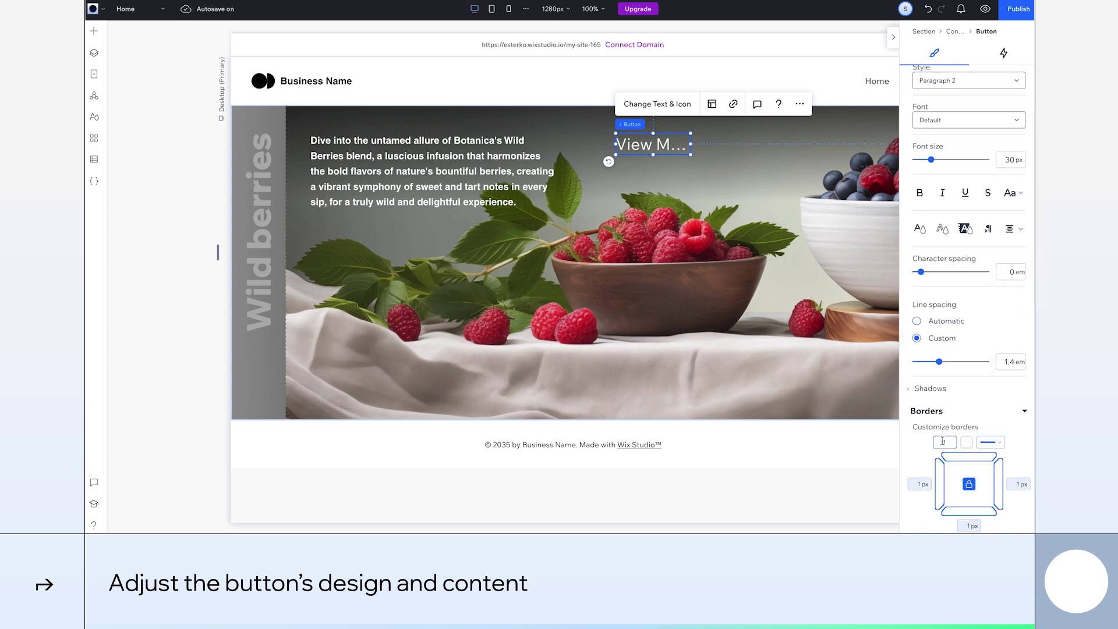
scroll(992, 441, down, 4)
click(967, 384)
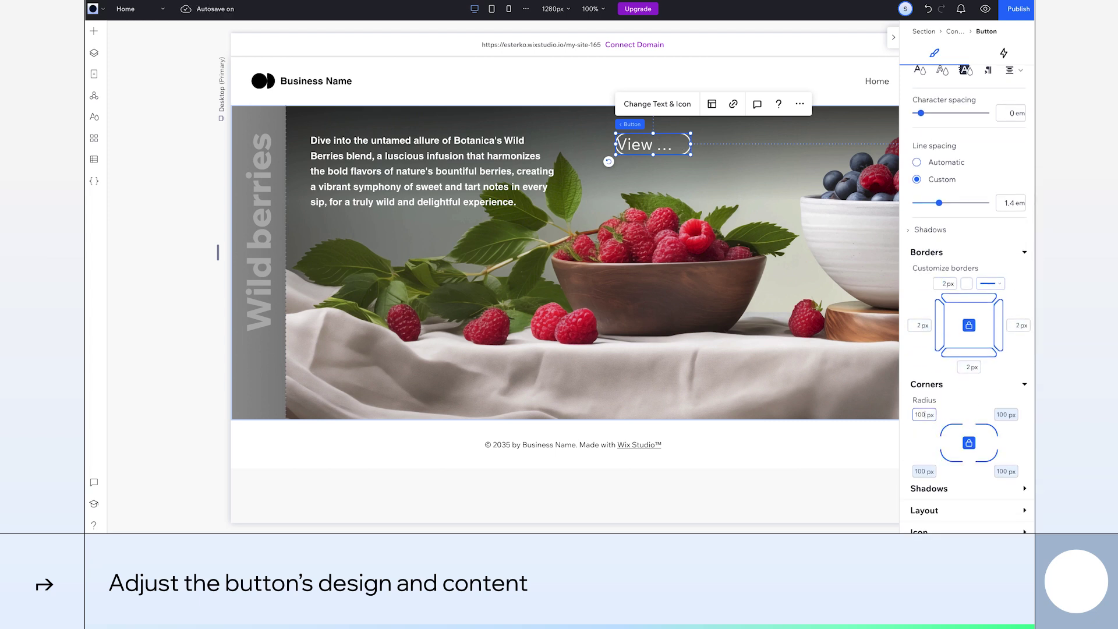
Step: Relabel the button 'Order' and move it further right
click(657, 104)
text(O)
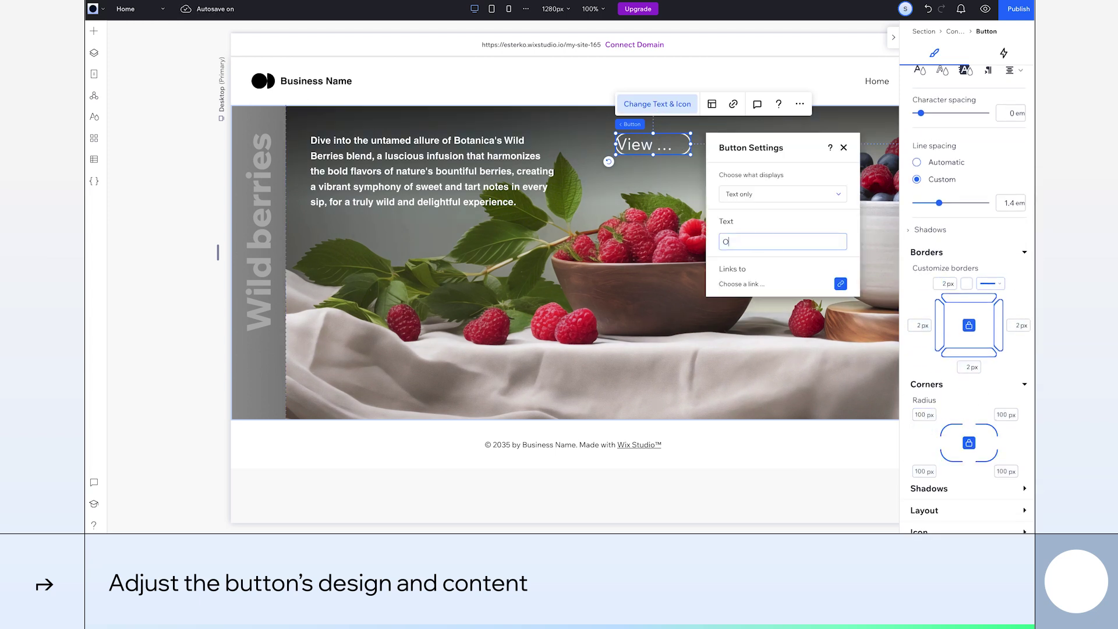
text(rder)
click(843, 148)
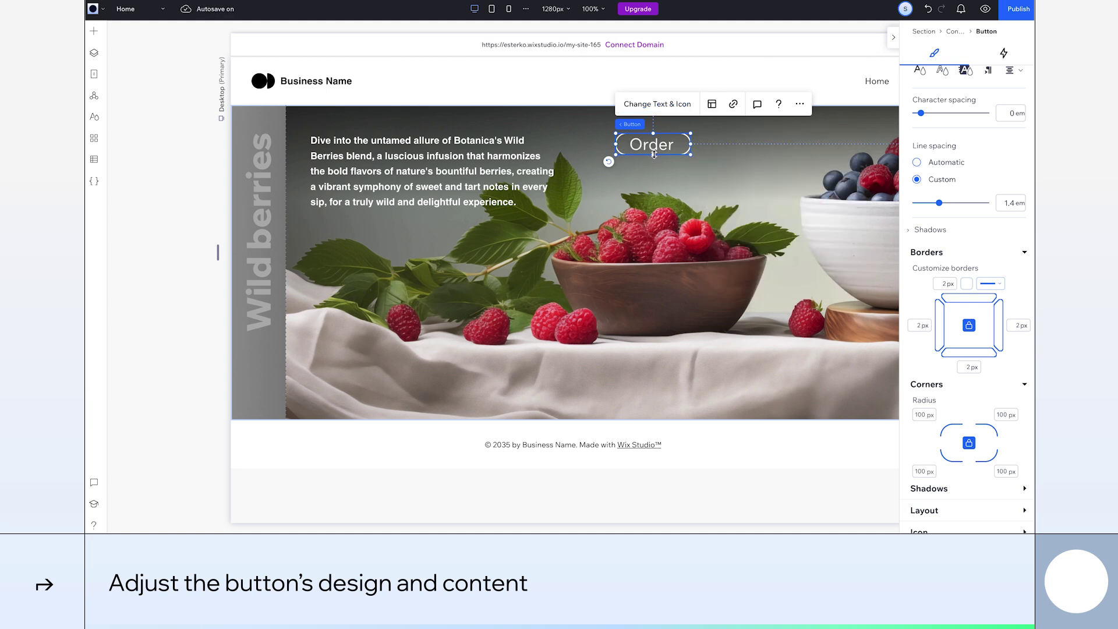
drag(651, 144, 679, 150)
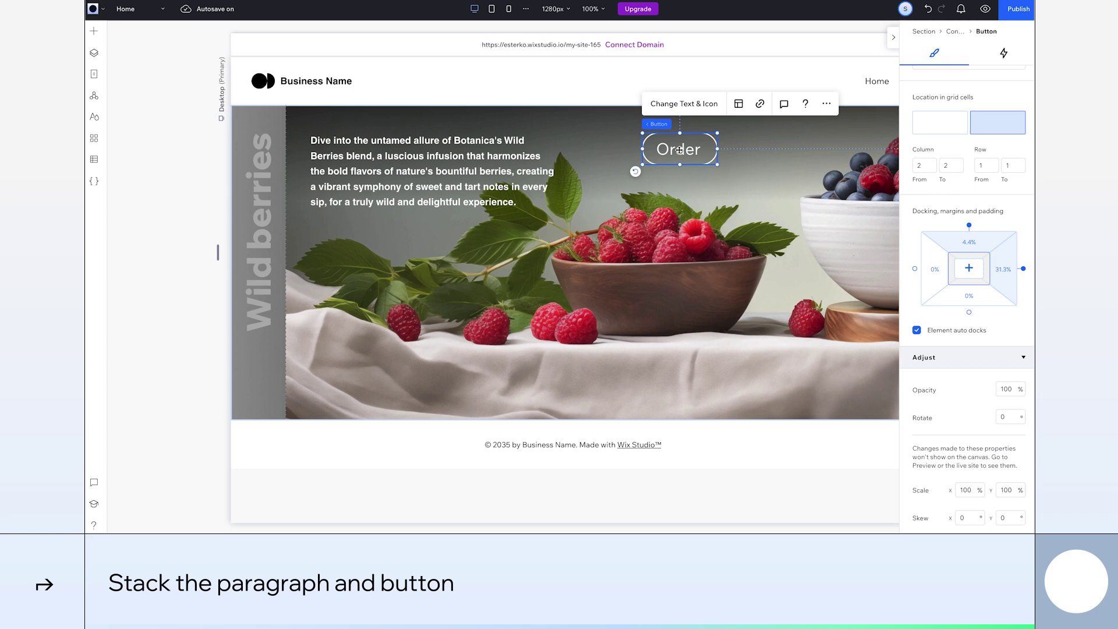
Step: Combine the paragraph and Order button into a horizontal stack with 160 px spacing
shift+click(527, 162)
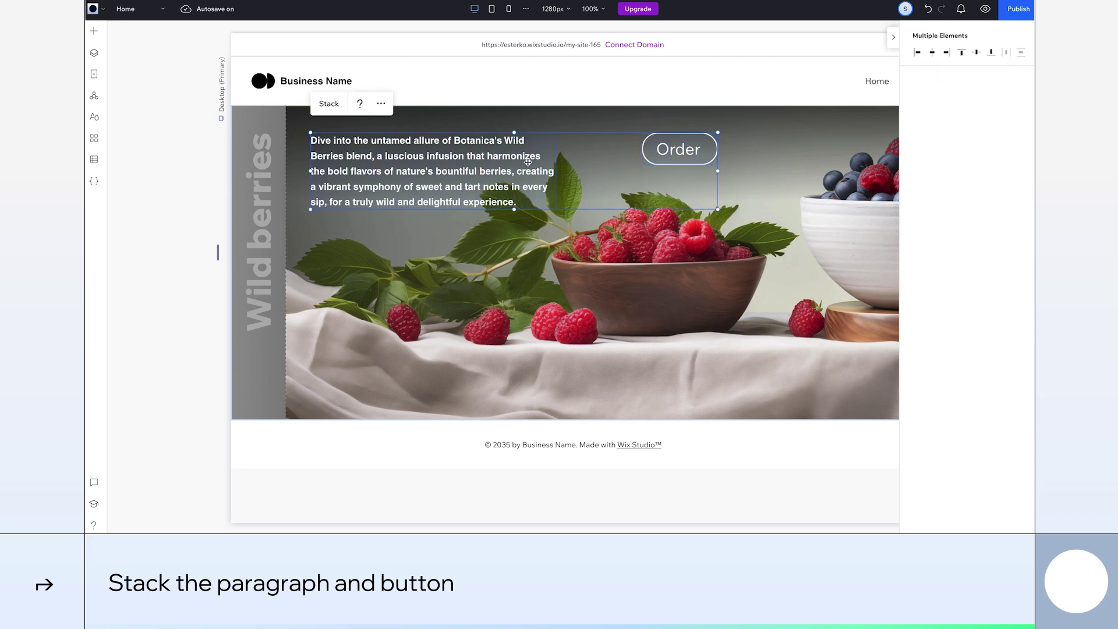
click(330, 104)
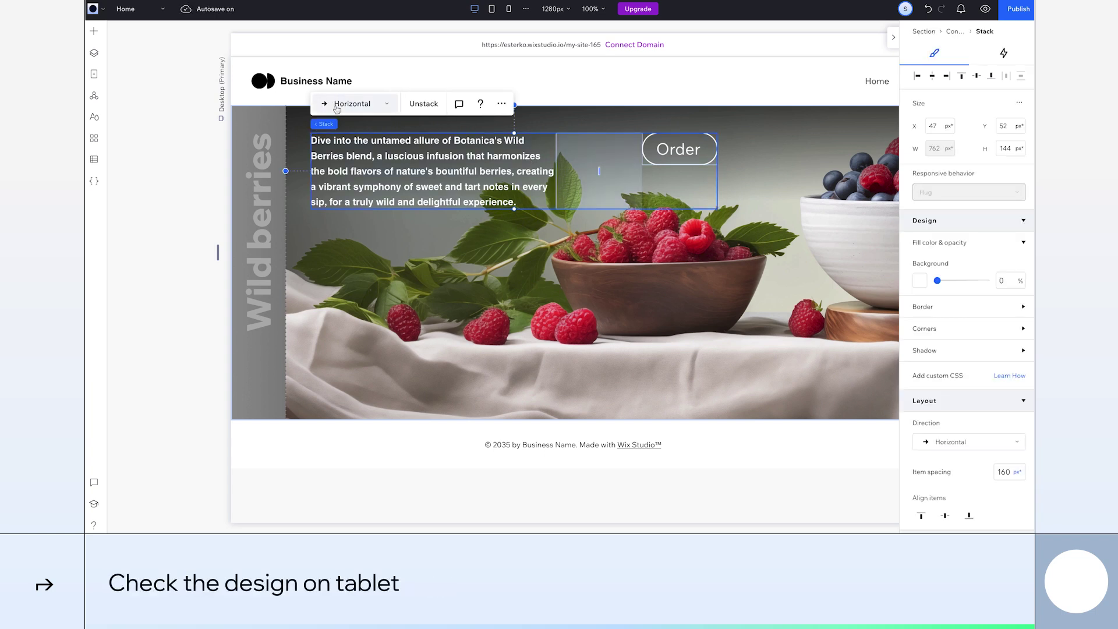
Step: Review the tablet layout, then switch to mobile and select the container holding the stack
click(492, 9)
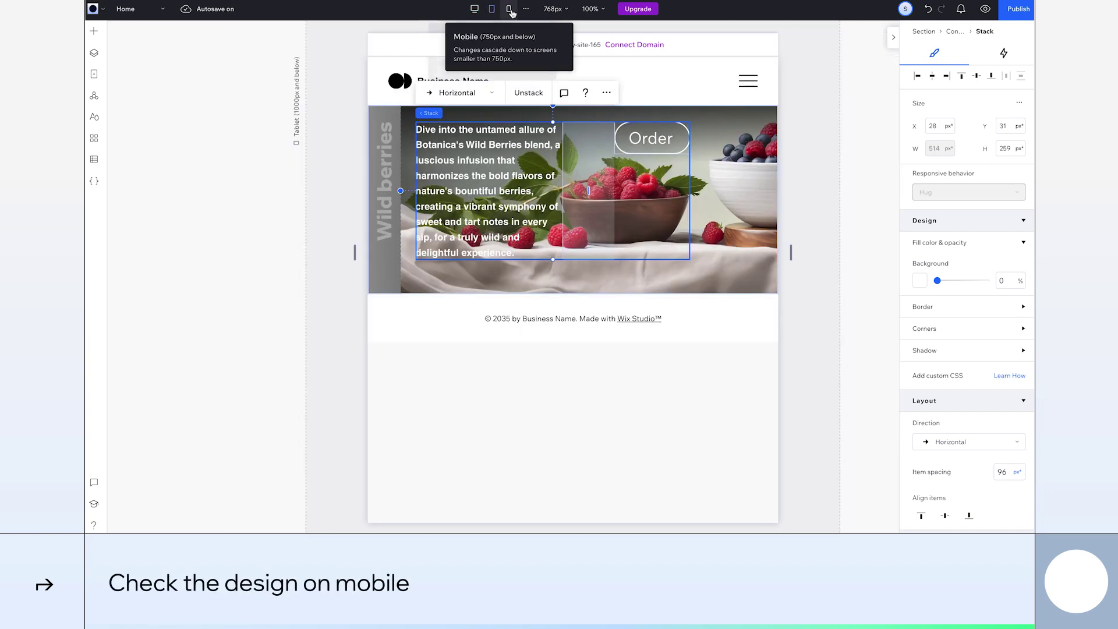
click(510, 10)
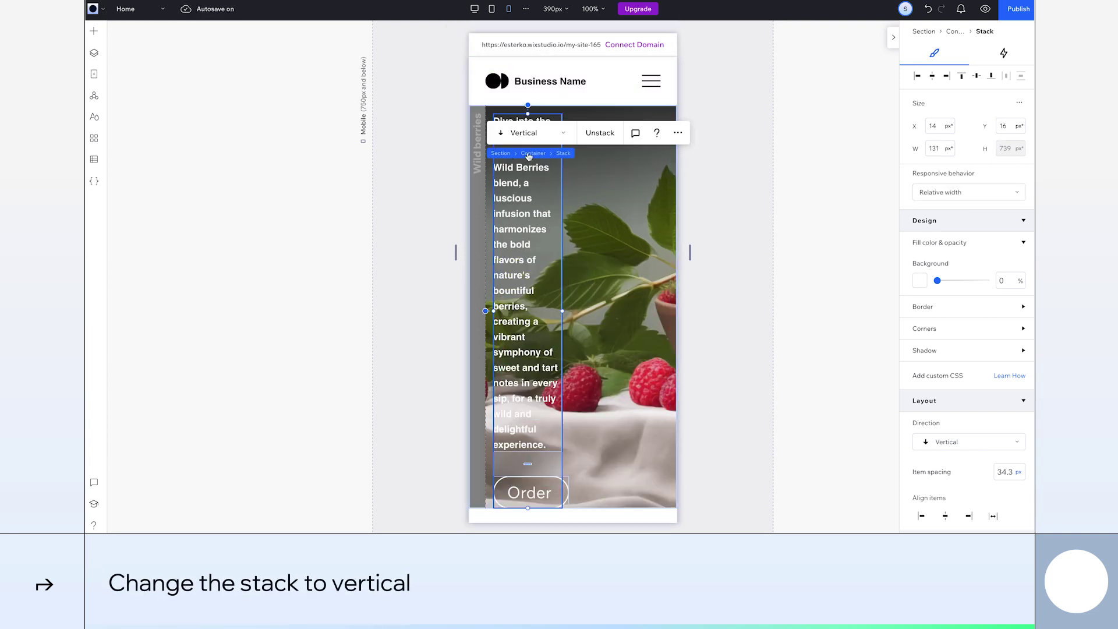
click(532, 156)
Step: Change the mobile container grid to 1x2 and set the top row to 15vh
click(539, 132)
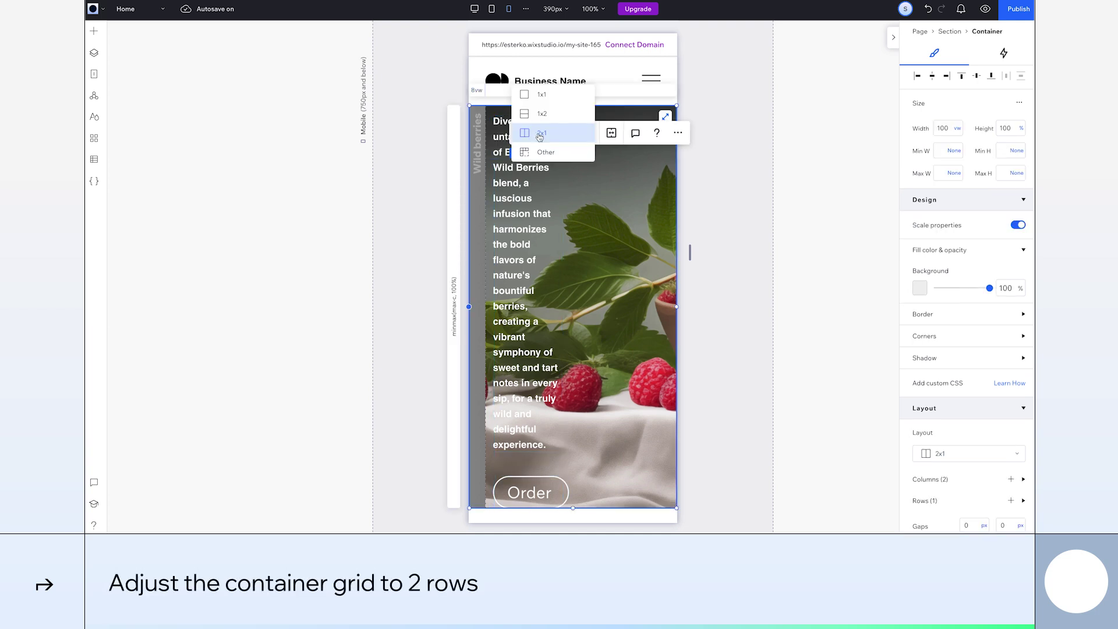
click(542, 112)
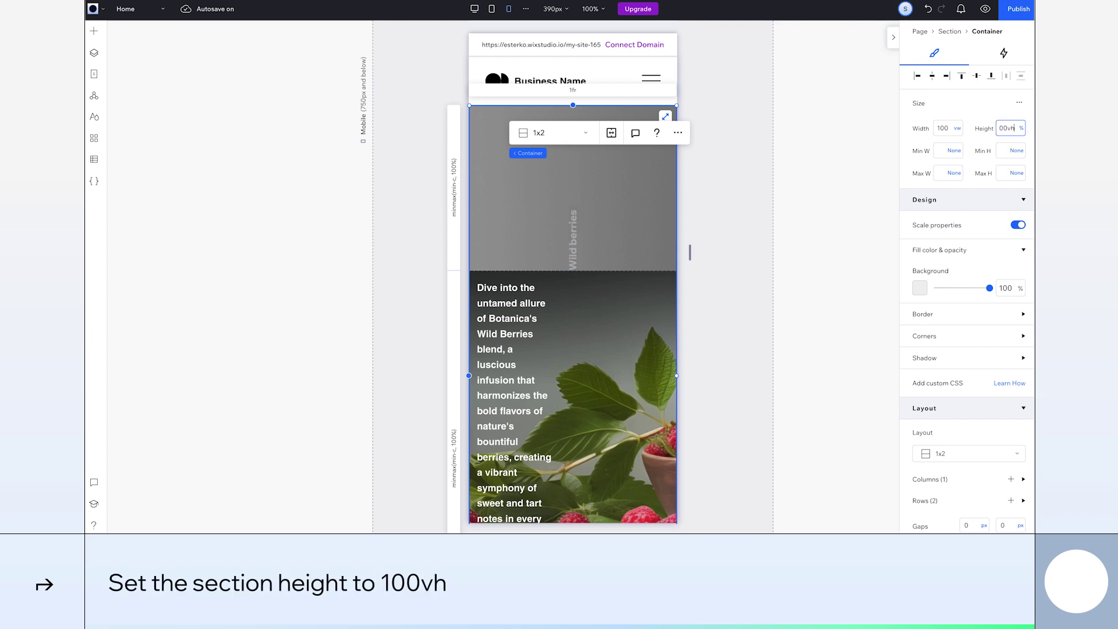
click(454, 205)
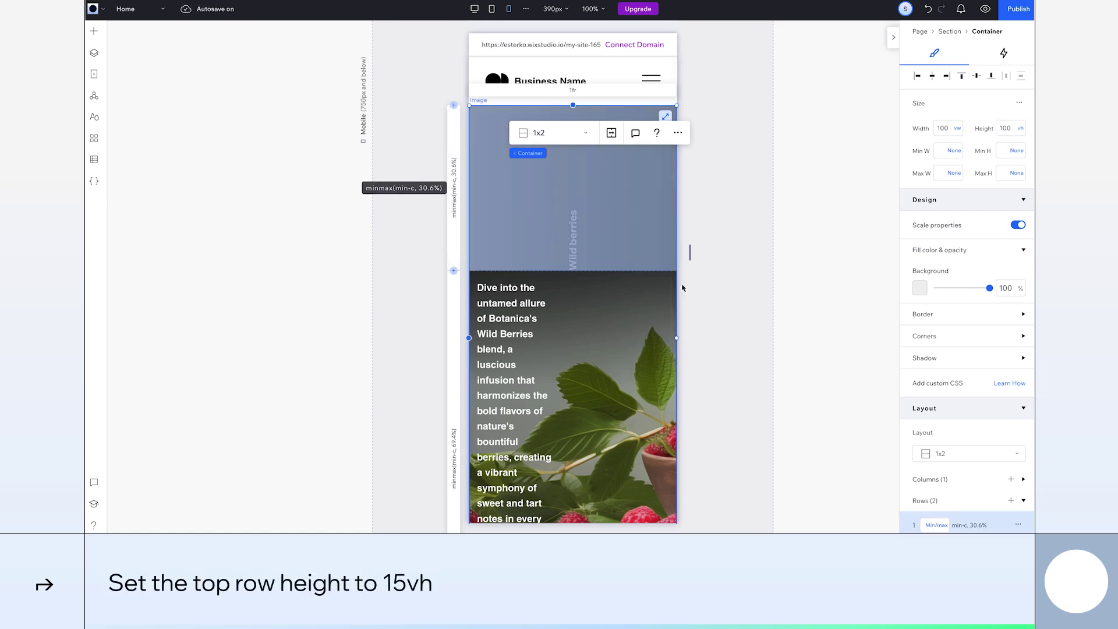
scroll(972, 470, down, 2)
click(937, 431)
click(957, 352)
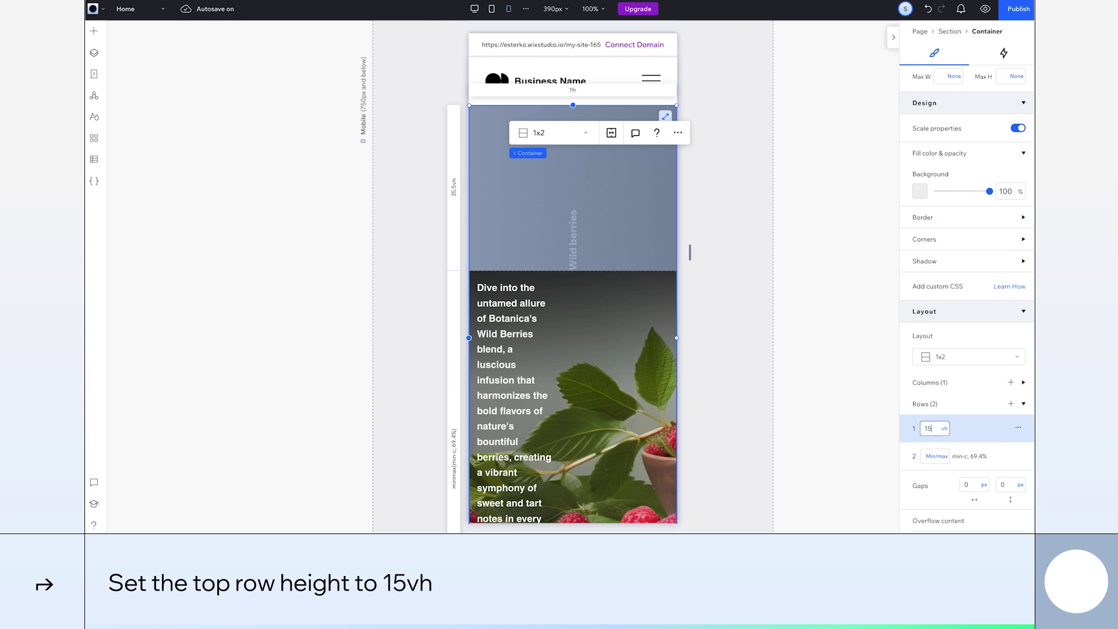
text(15)
key(Return)
Step: Set the second row to 1fr and the container height to 100vh
click(937, 456)
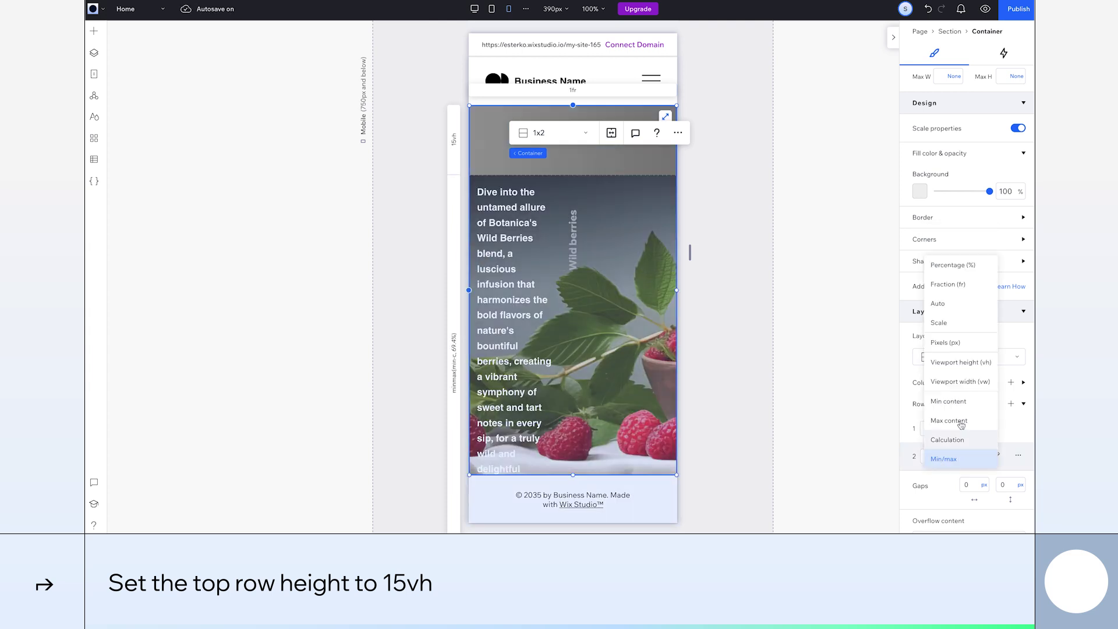
click(948, 284)
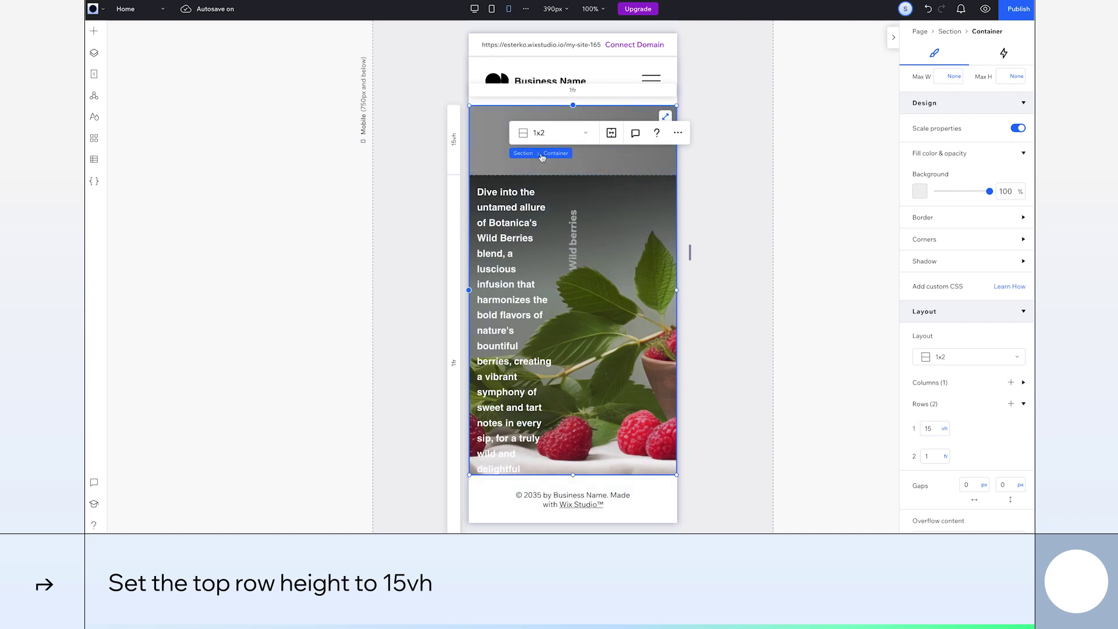
scroll(1014, 194, up, 2)
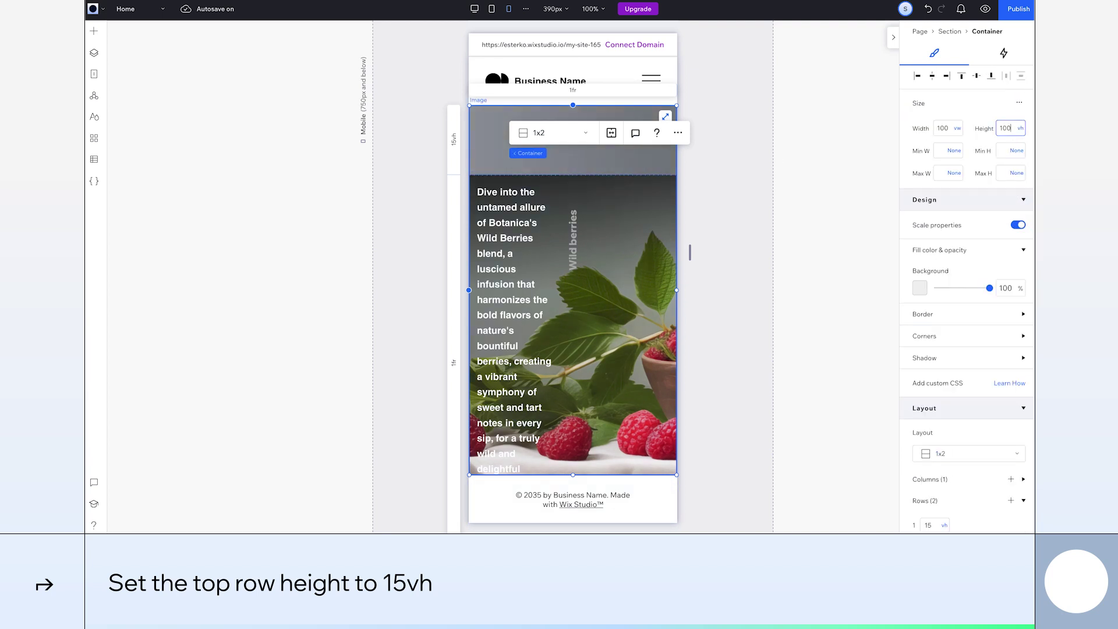
text(00)
key(Return)
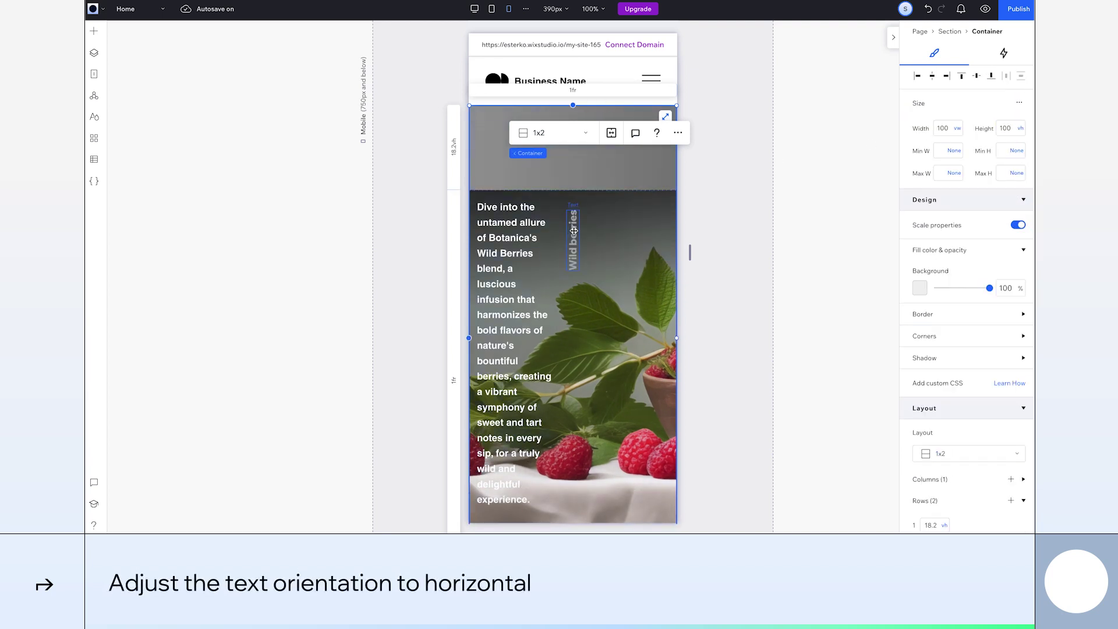
Step: Make the Wild berries title horizontal at 45 px and move it into the grey top strip
click(574, 231)
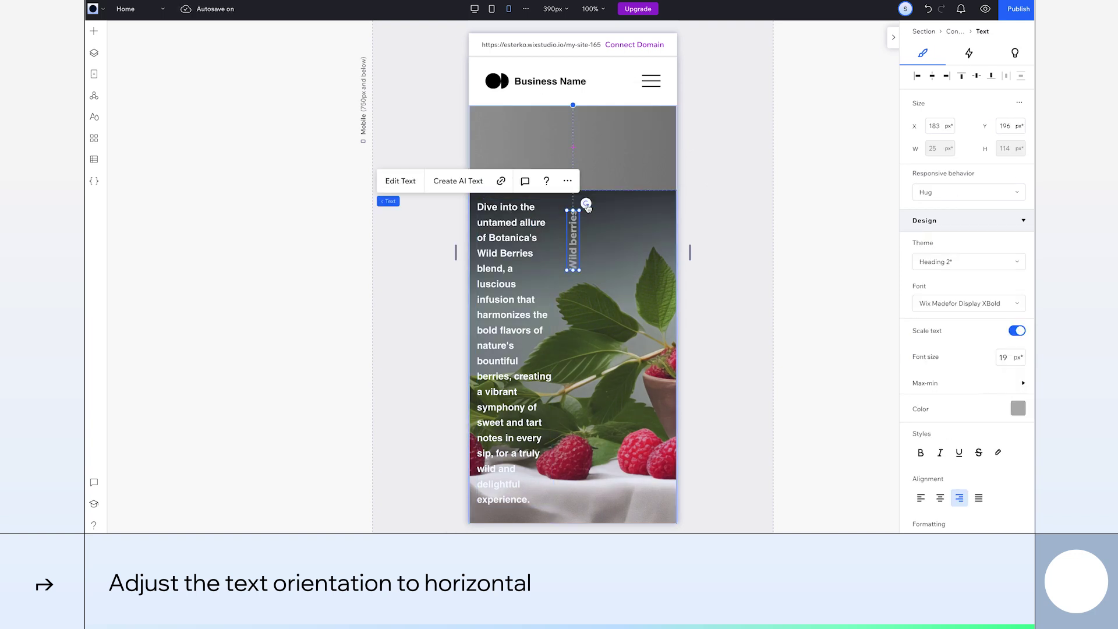
scroll(961, 458, down, 3)
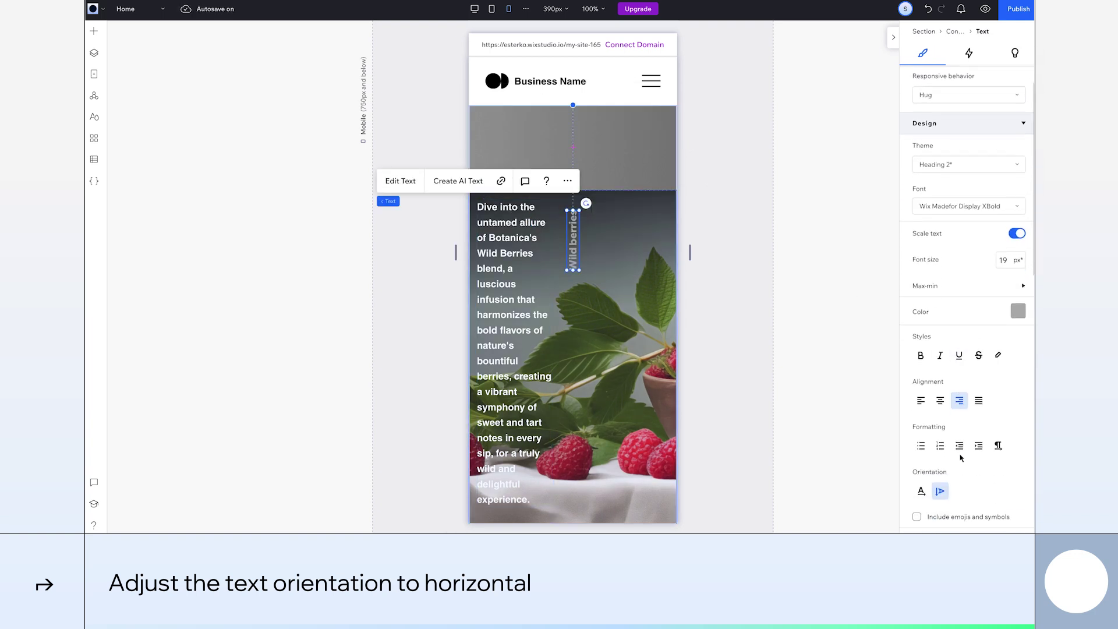
click(921, 481)
drag(598, 213, 536, 160)
text(45)
key(Return)
Step: Set the container's top row height back to 15vh
scroll(1014, 220, up, 2)
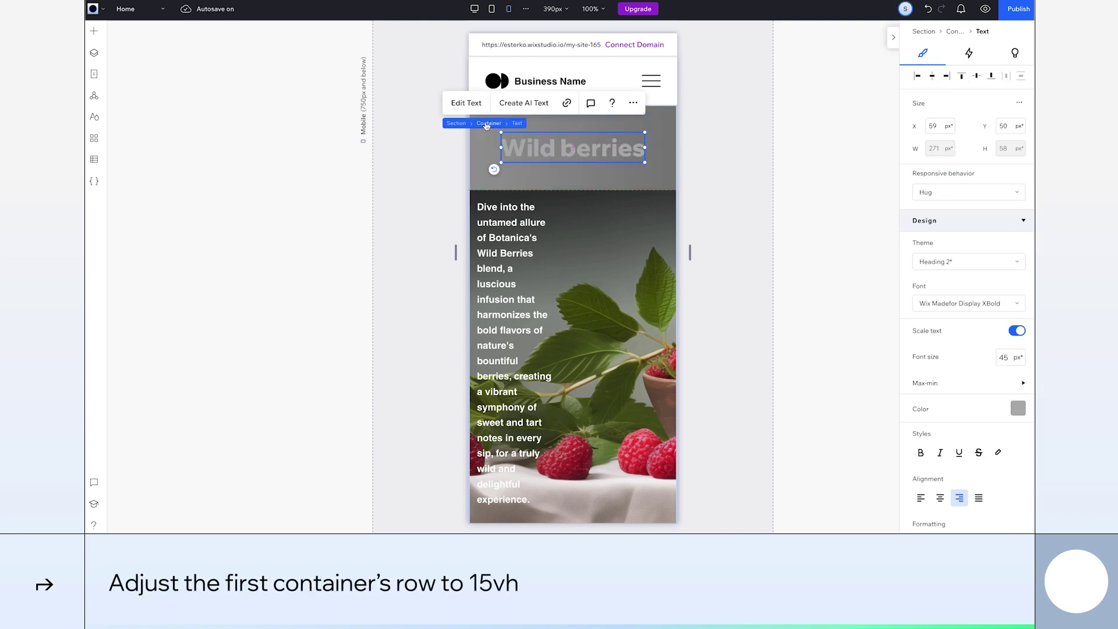
click(485, 126)
click(984, 497)
scroll(961, 495, down, 1)
click(931, 489)
key(Return)
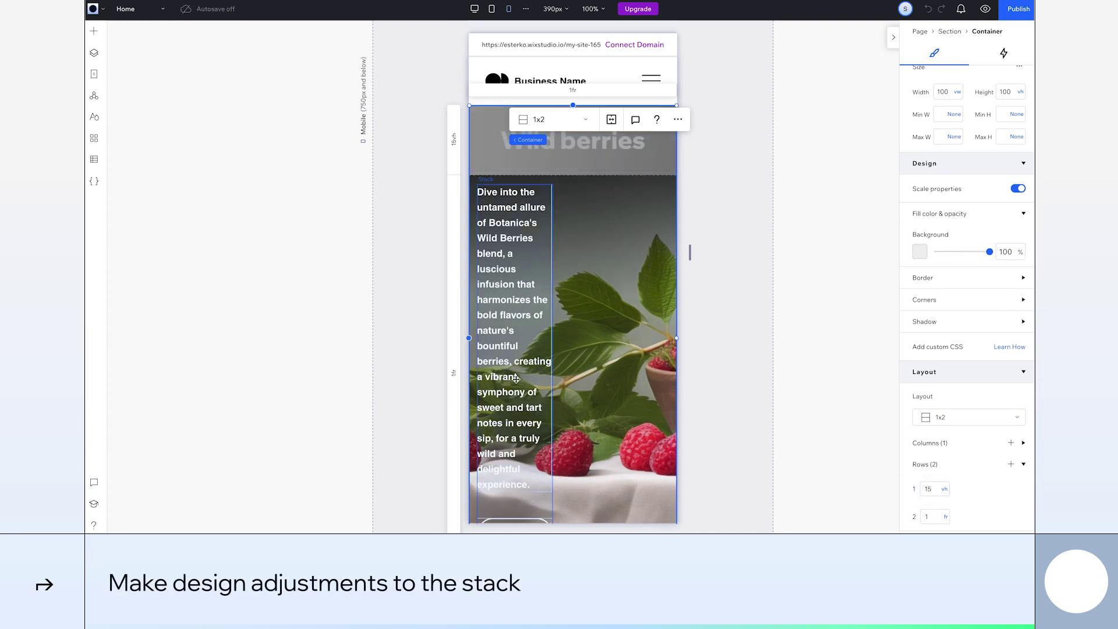
Step: Widen the mobile description paragraph to about 294 px, then select its stack and card container
click(515, 338)
click(545, 337)
drag(549, 337, 635, 332)
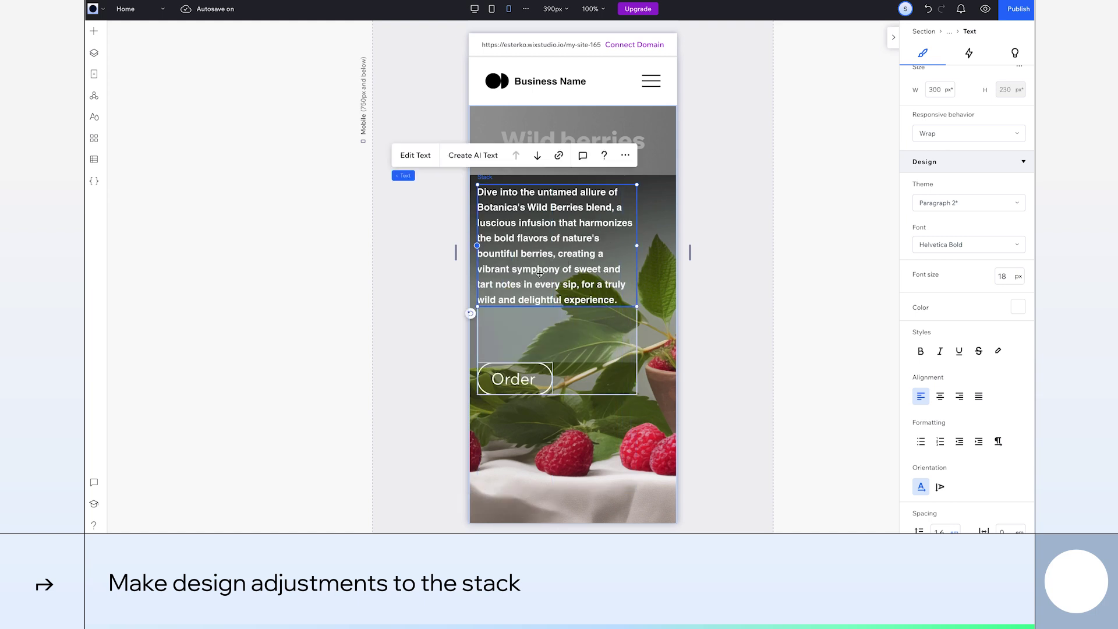
click(471, 175)
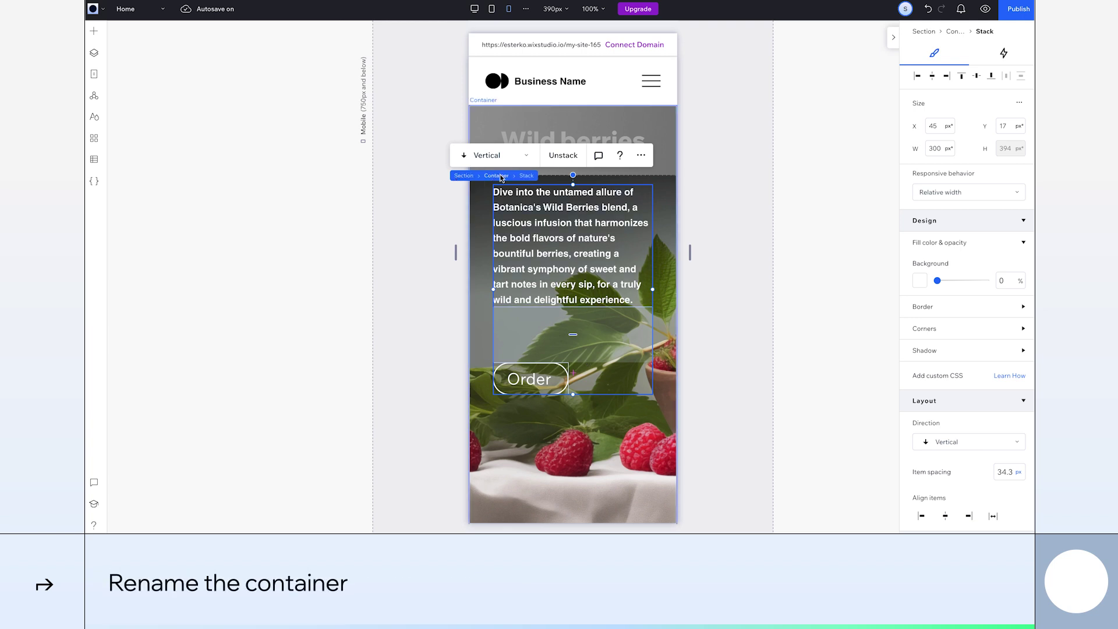
click(501, 175)
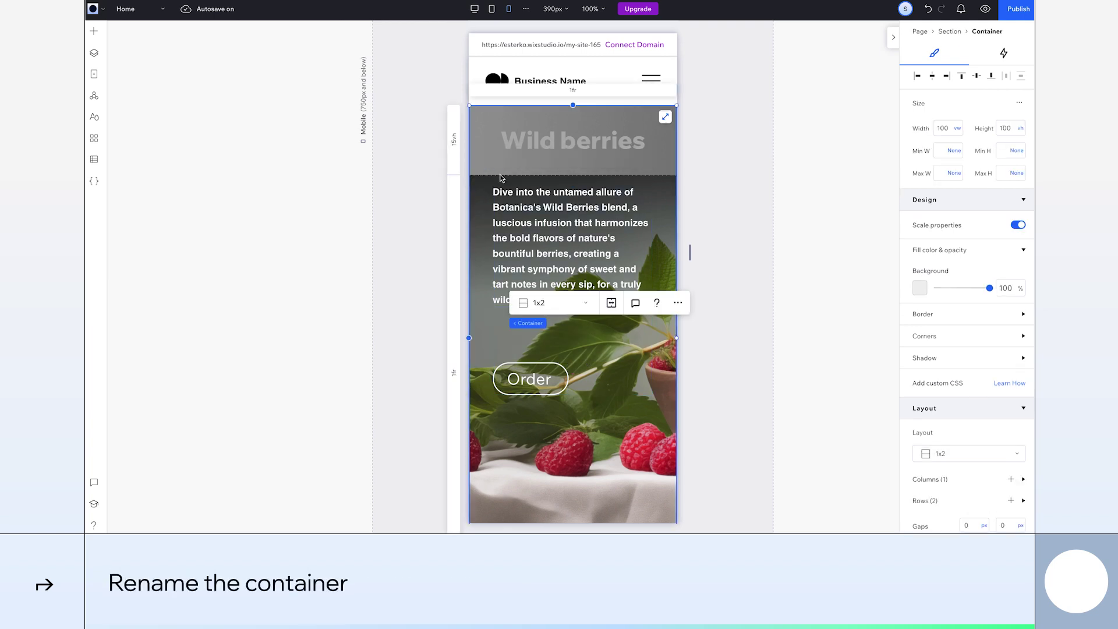
Step: On the desktop layout, rename the hero card container to 'Berries' in Layers
click(475, 9)
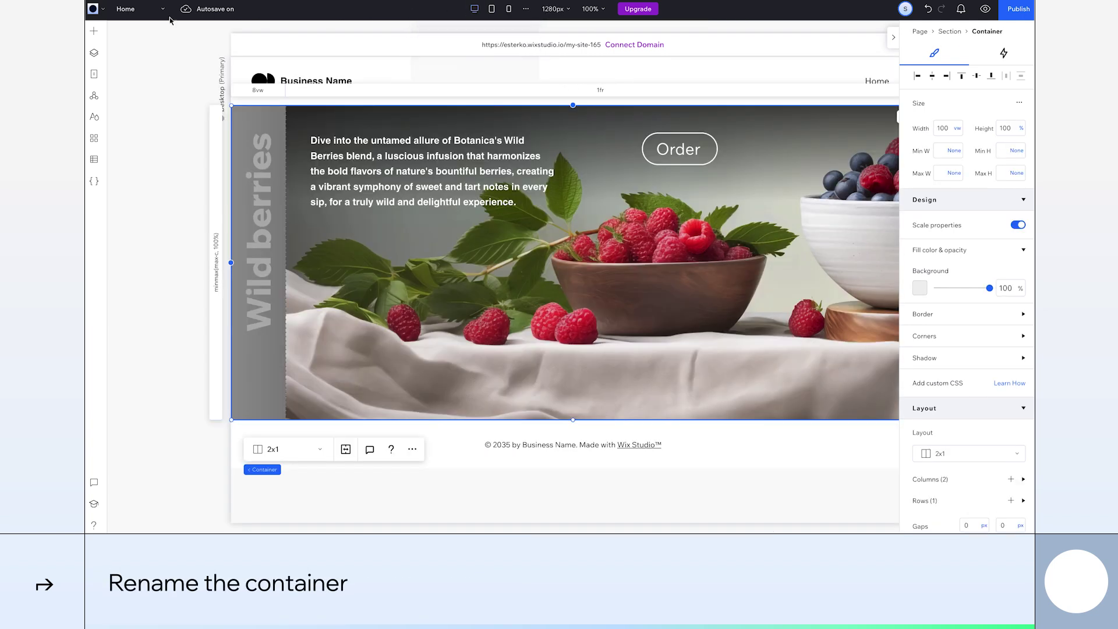
click(93, 54)
click(247, 121)
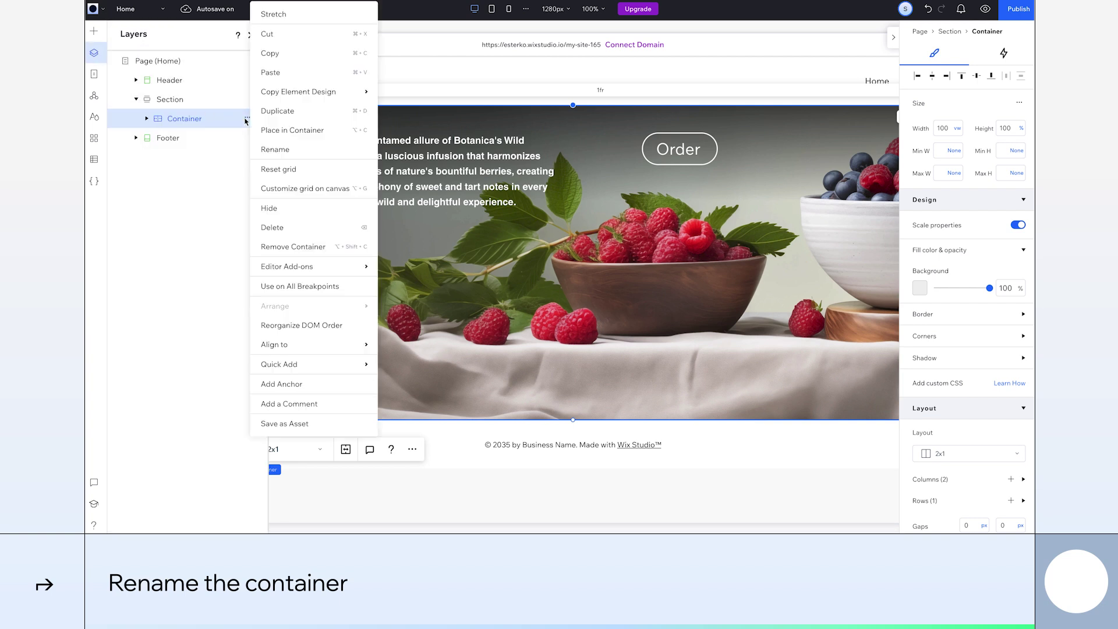
click(265, 147)
text(B)
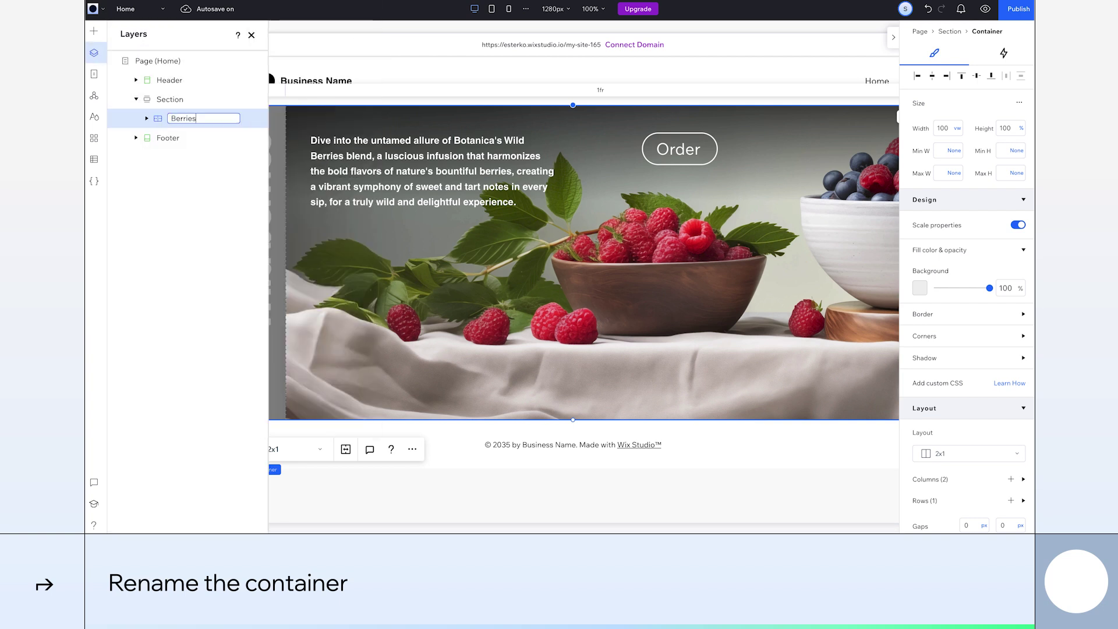
text(erries)
key(Return)
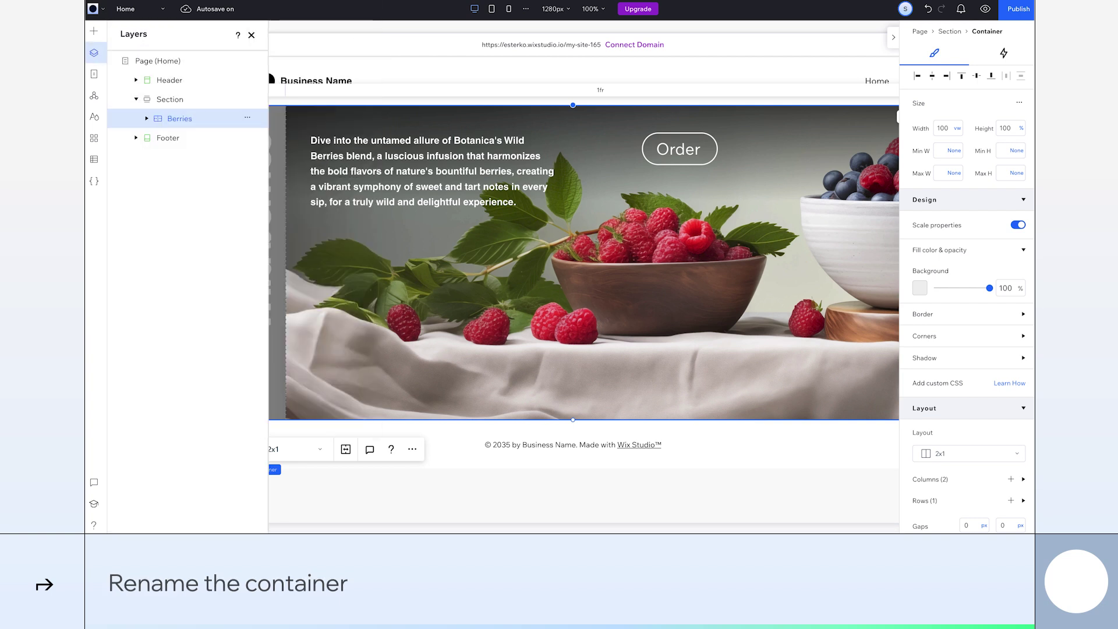
Step: Duplicate the Berries card and name the copy 'Apple'
click(249, 119)
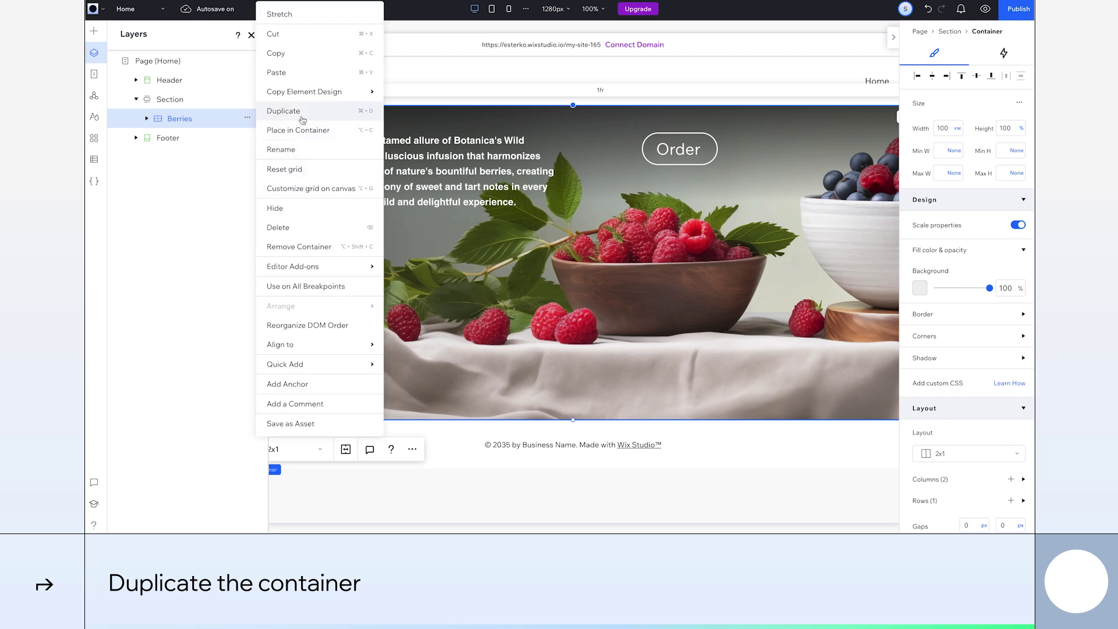
click(284, 111)
click(249, 120)
click(294, 148)
text(Apple)
key(Return)
Step: Align the Apple card to the top-right and set its width to 92vw
click(252, 35)
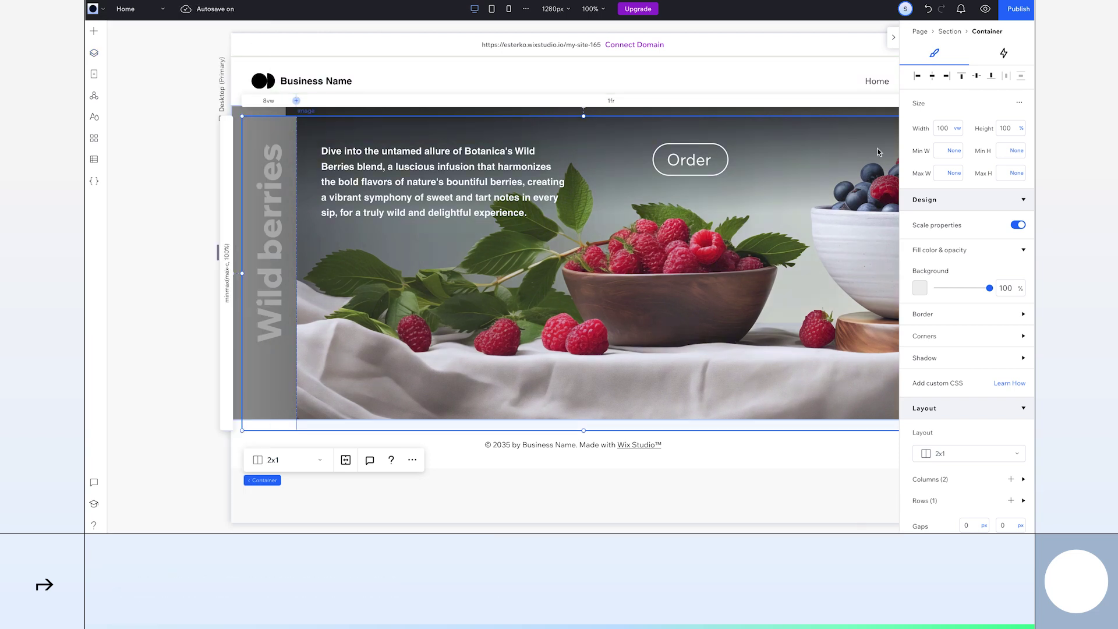
click(960, 78)
click(951, 79)
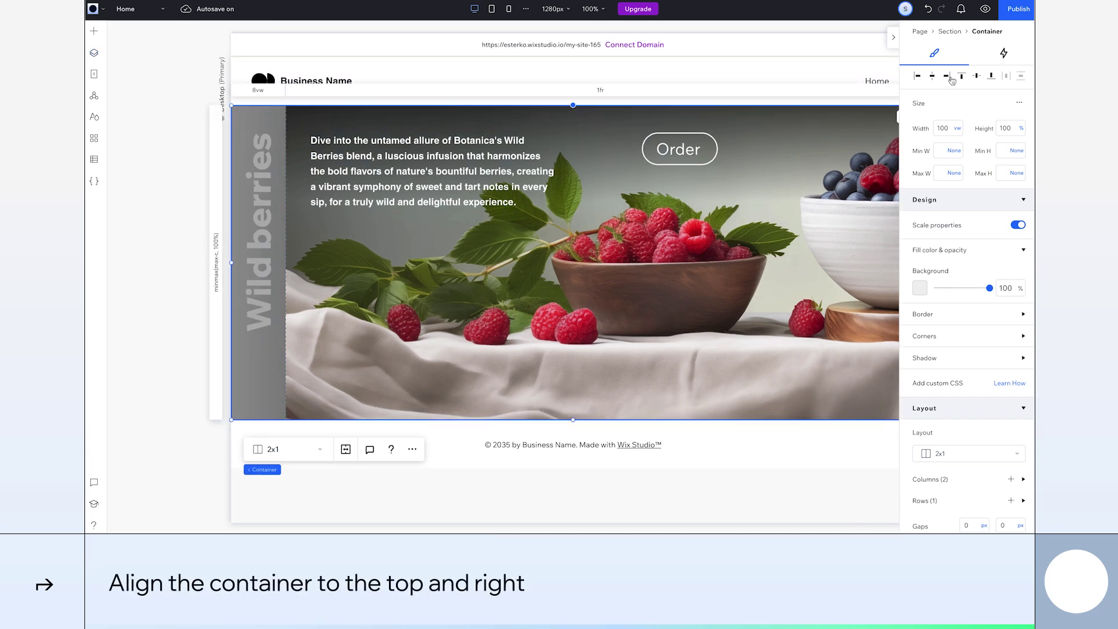
click(1014, 130)
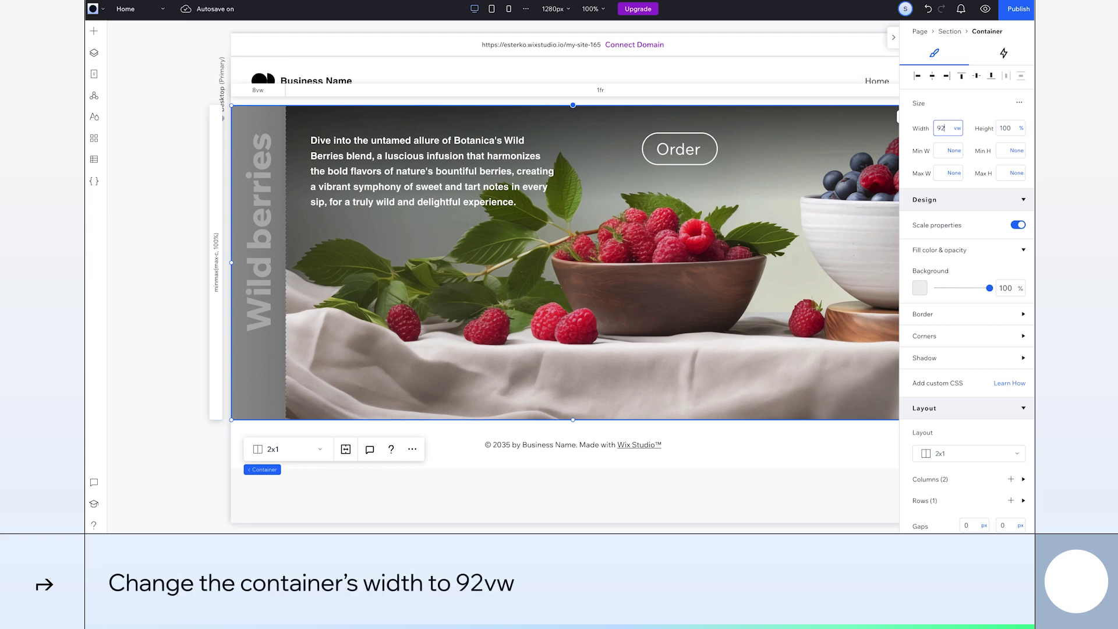
text(92)
key(Return)
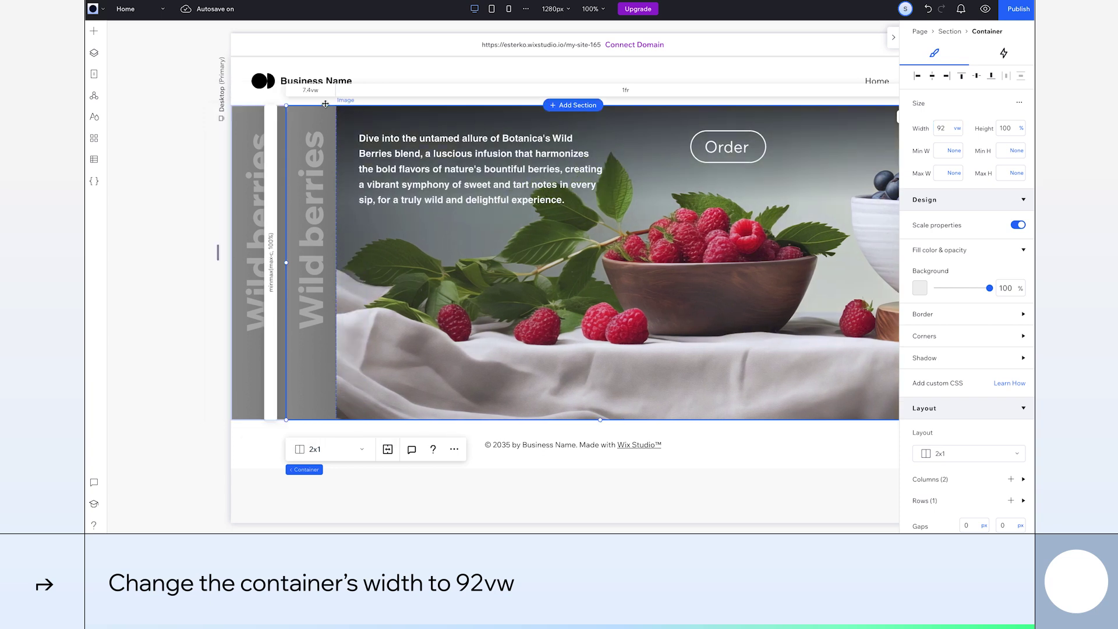
Step: Set the Apple card's left column width to 8vw
click(325, 104)
click(932, 505)
text(8)
key(Return)
click(313, 263)
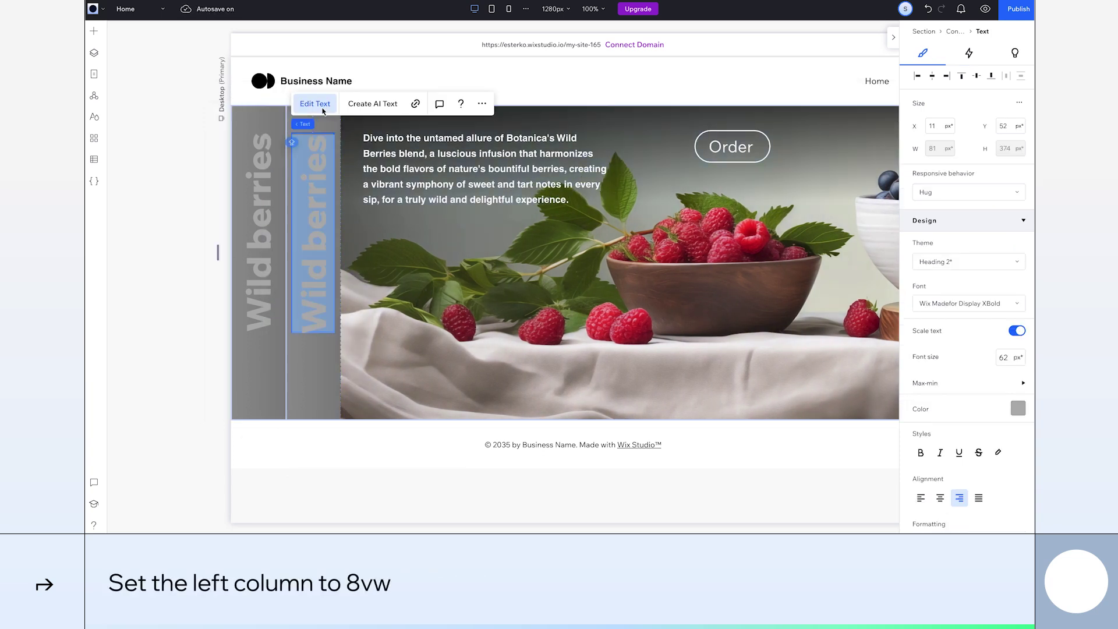
Step: Paste the green apple description and replace the background photo with green apples
click(434, 159)
double_click(434, 159)
key(Delete)
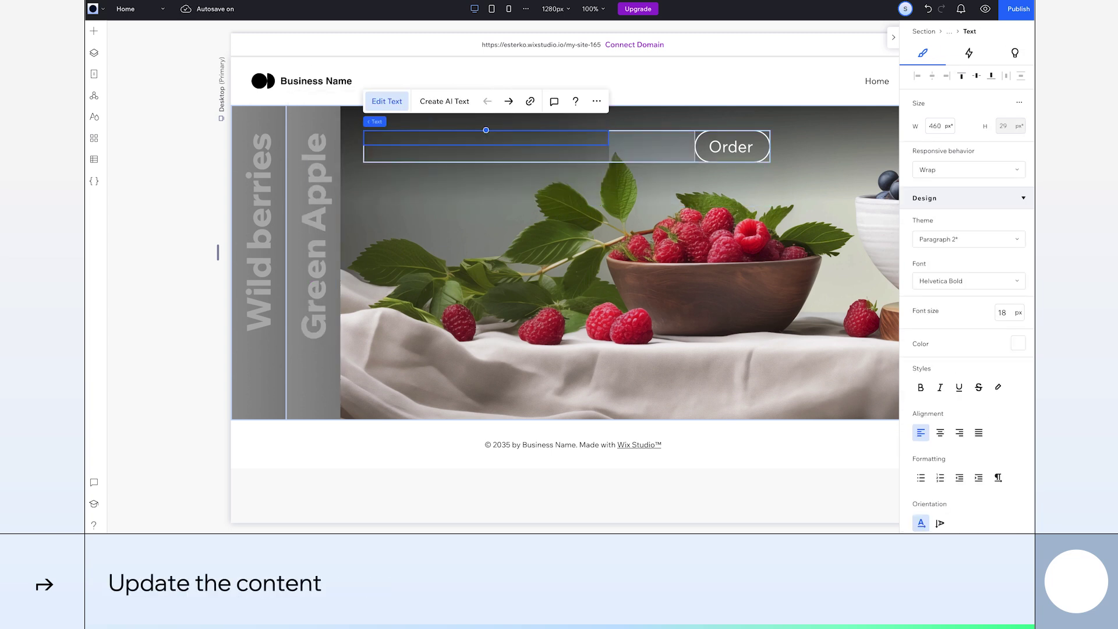
text(Embark on a crisp journey with Botanica's Green Apple elixir—a tantalizing fusion that captures the lively essence of orchard-fresh green apples, delivering a rejuvenating burst of natural sweetness with every invigorating sip.)
click(380, 232)
click(374, 77)
Step: Hide the top image layer and replace the title strip image with a grey one
click(309, 120)
click(94, 52)
right_click(179, 176)
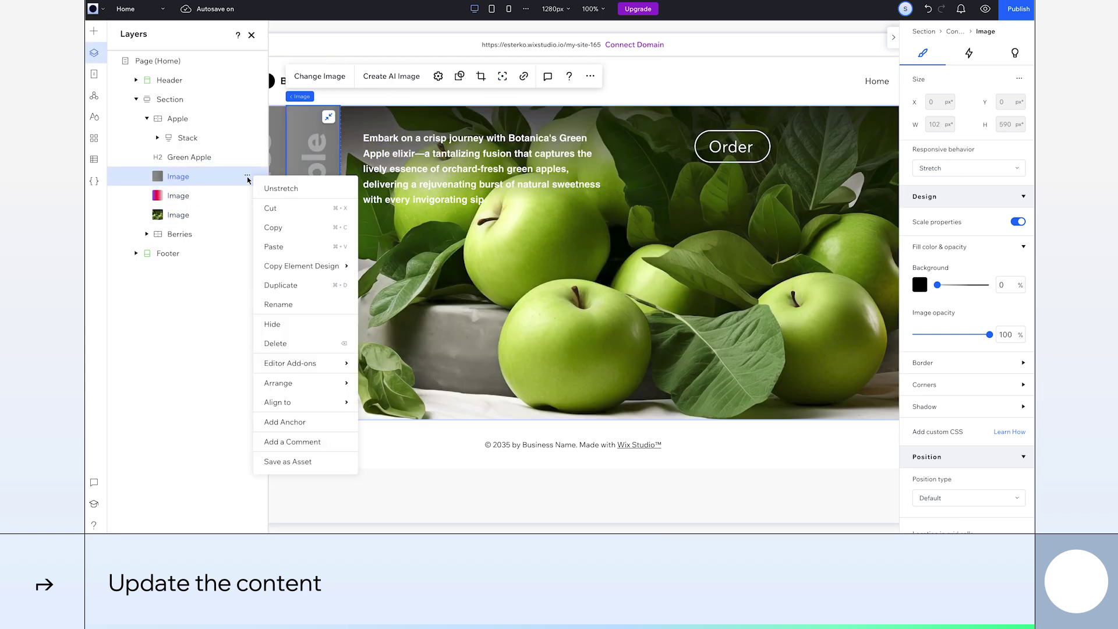
click(273, 319)
click(201, 196)
click(319, 77)
click(668, 180)
click(963, 489)
click(348, 120)
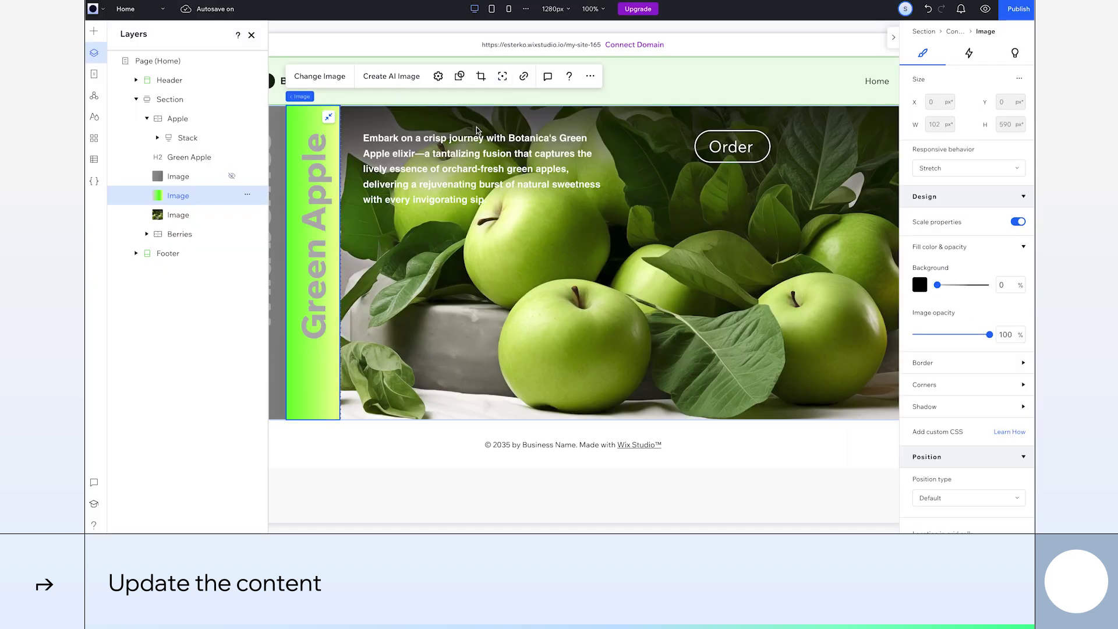
click(94, 53)
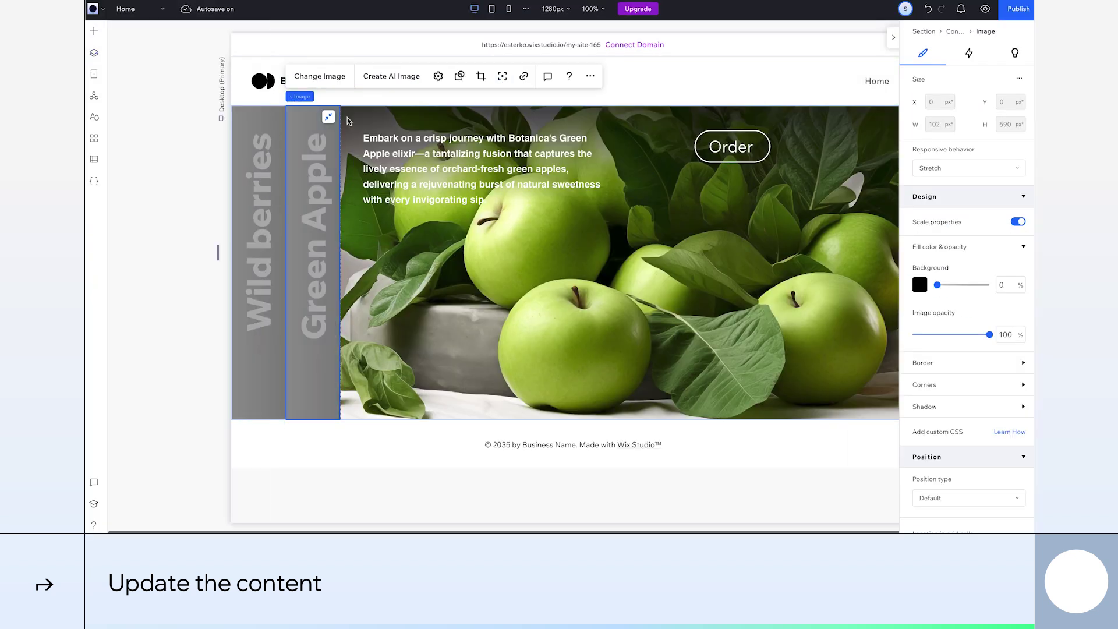
Step: On mobile, make the Green Apple card 85vh tall and bottom-aligned
click(492, 9)
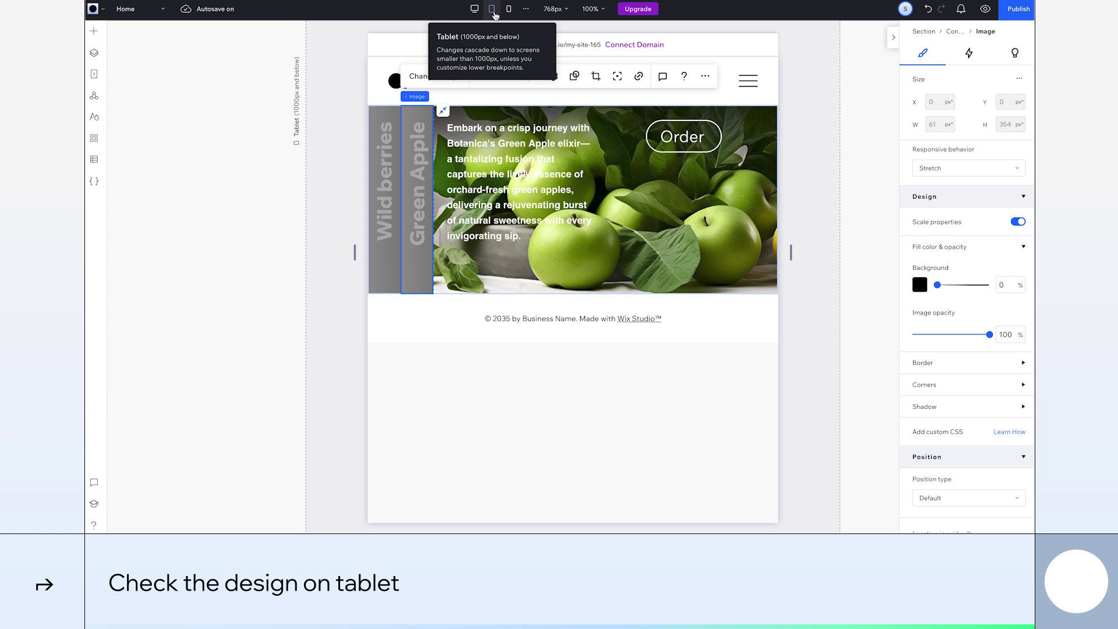
click(508, 13)
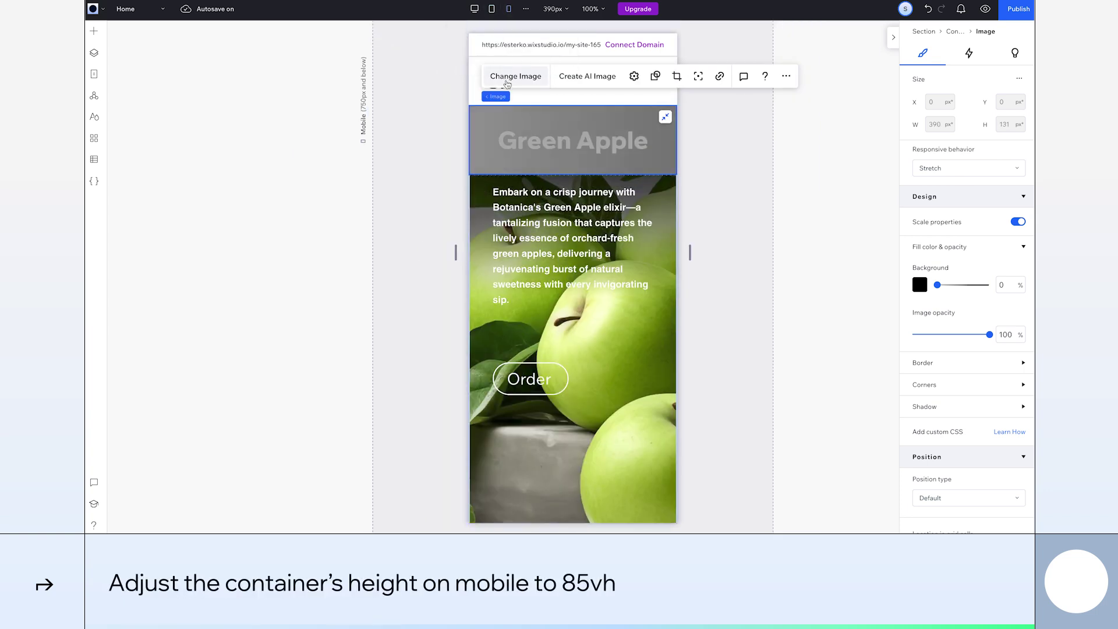
click(528, 97)
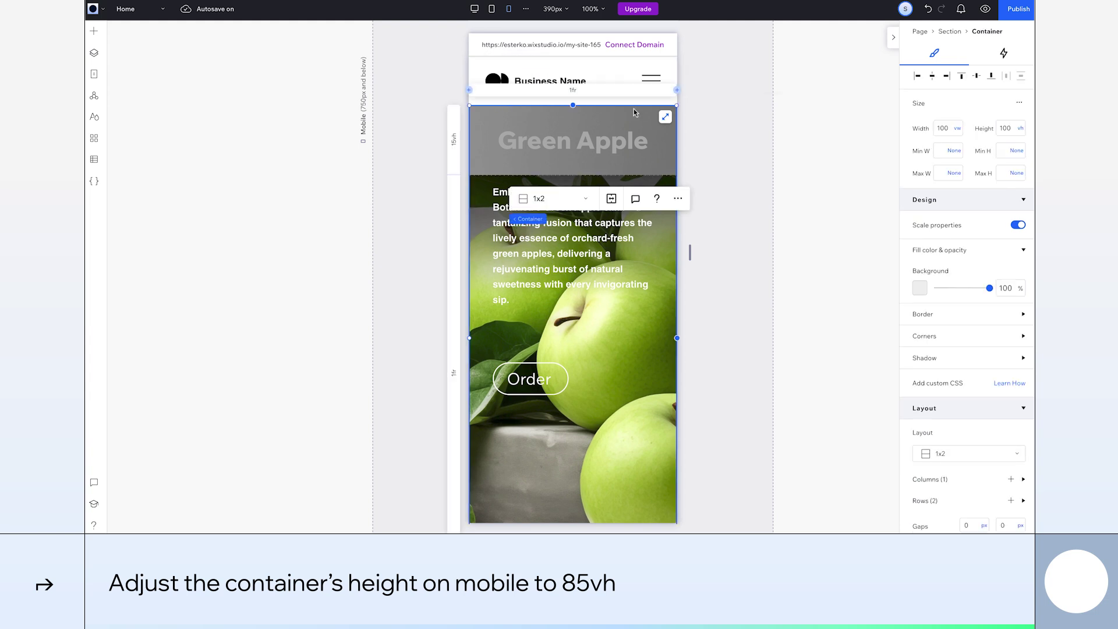
text(85)
key(Return)
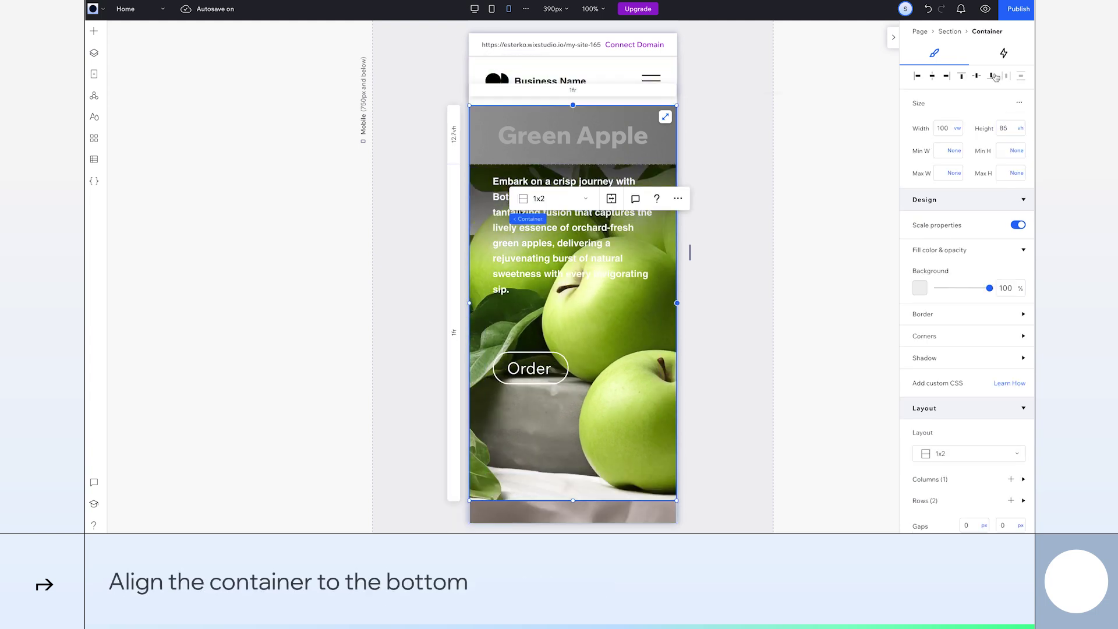
click(993, 76)
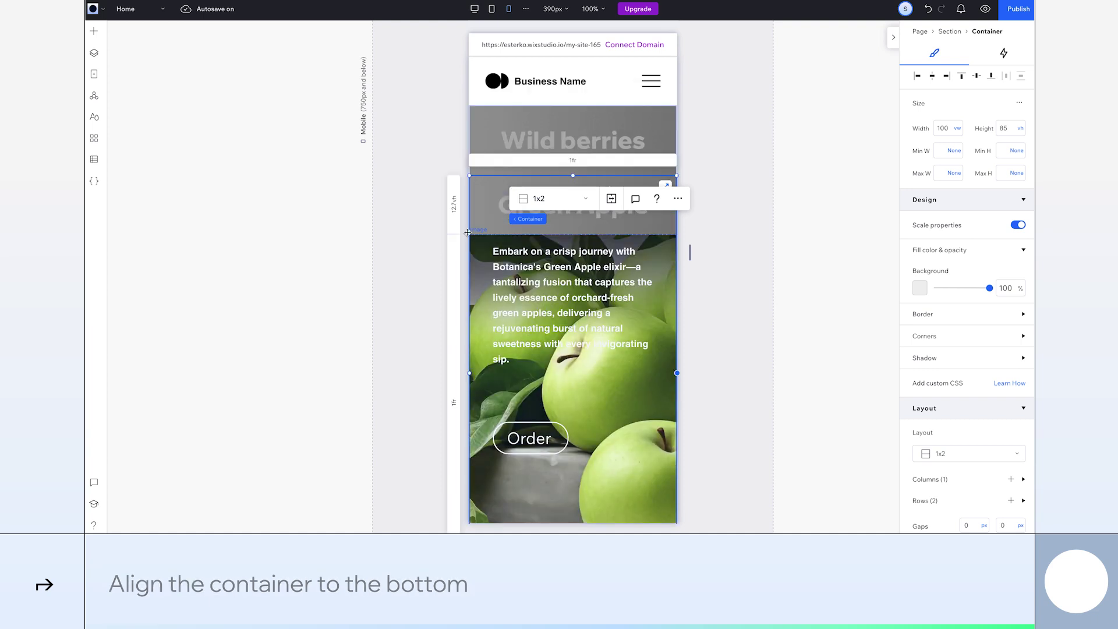
Step: Set the card's top row to 15vh and return to the desktop layout
click(453, 210)
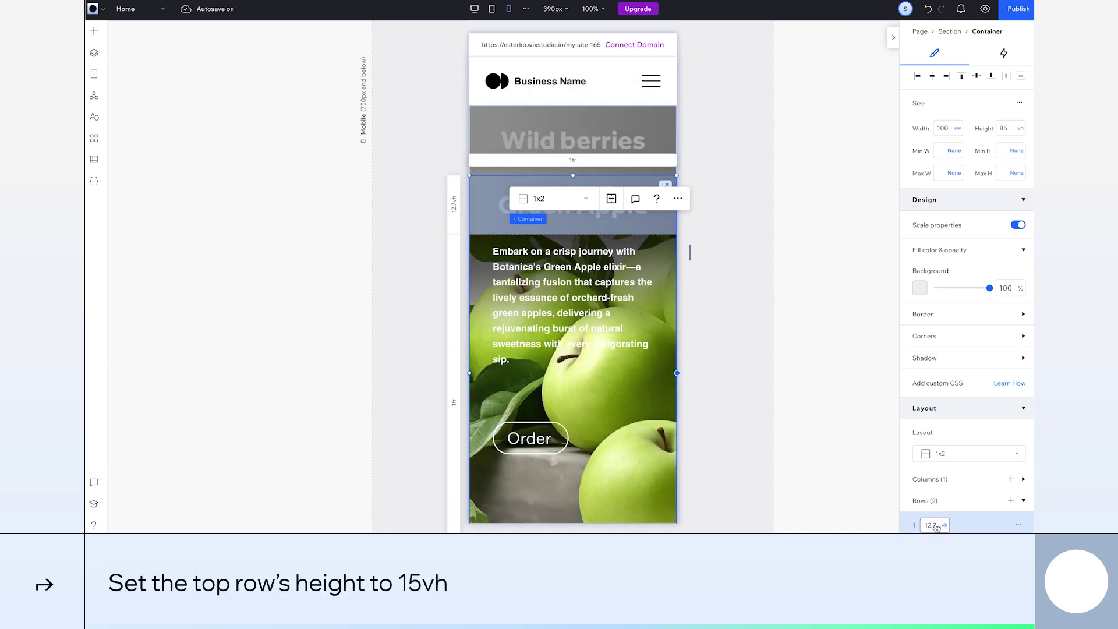
key(Return)
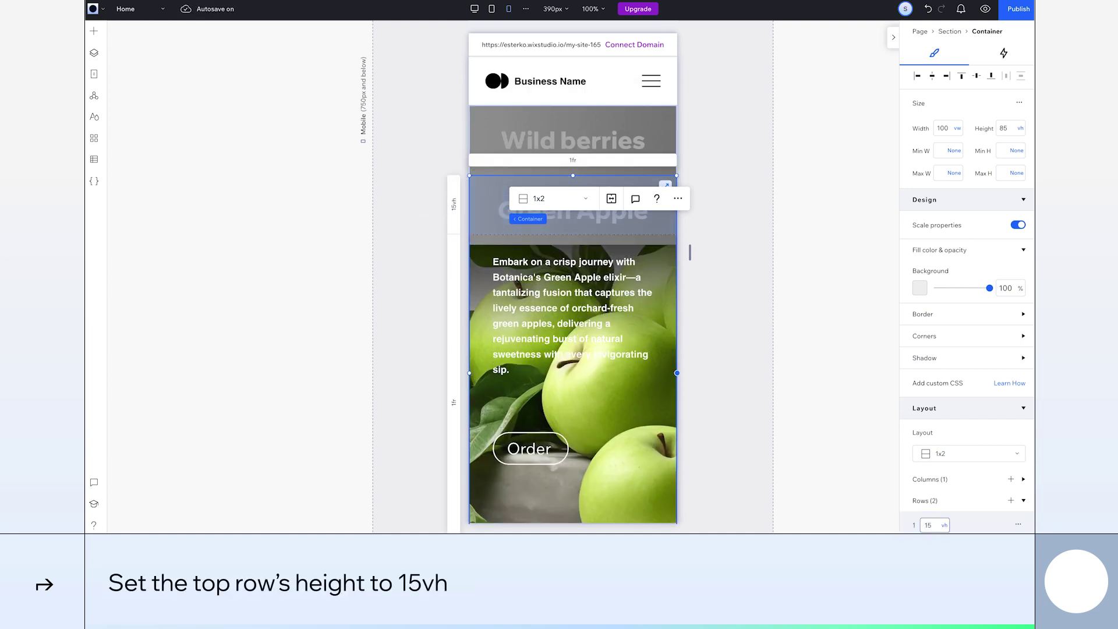
click(573, 350)
click(475, 10)
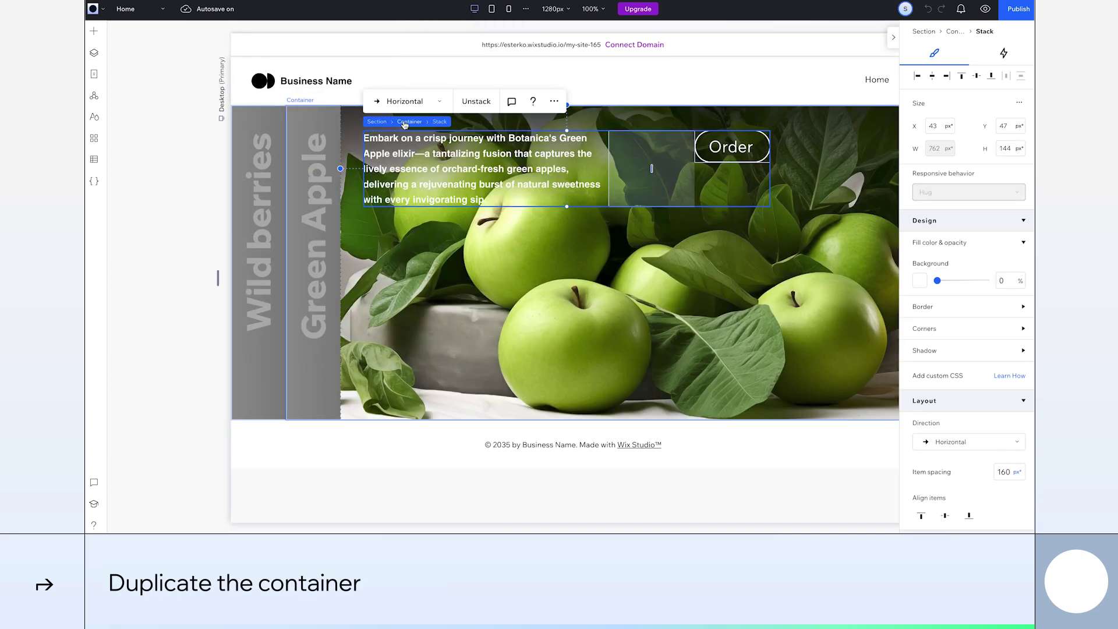
Step: Duplicate the Apple card in Layers and name the copy 'Orange'
click(408, 122)
click(94, 53)
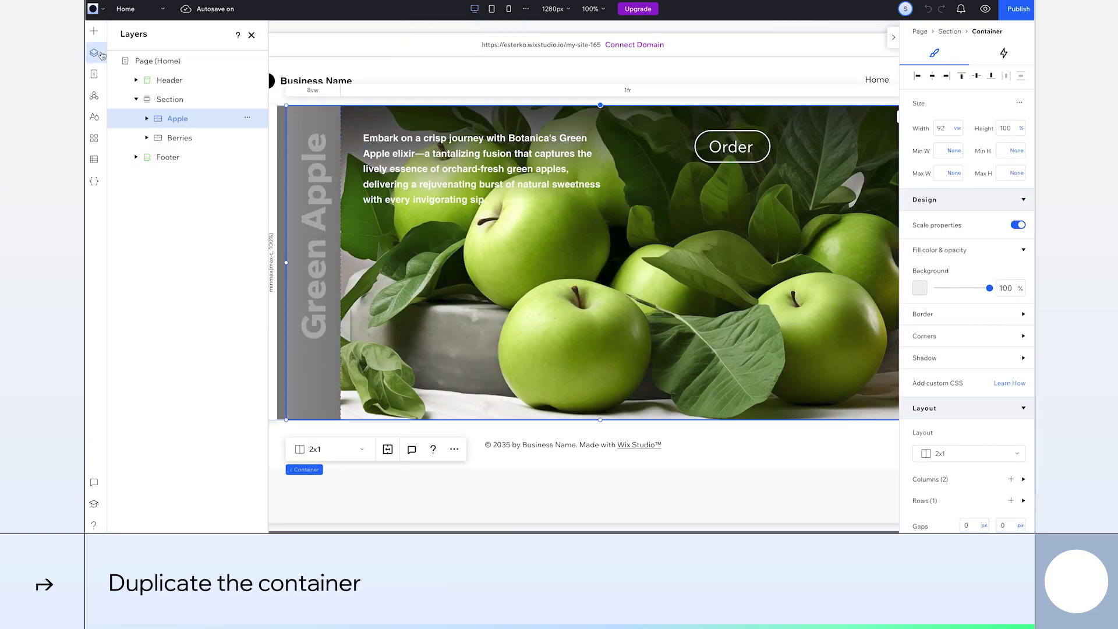
click(247, 117)
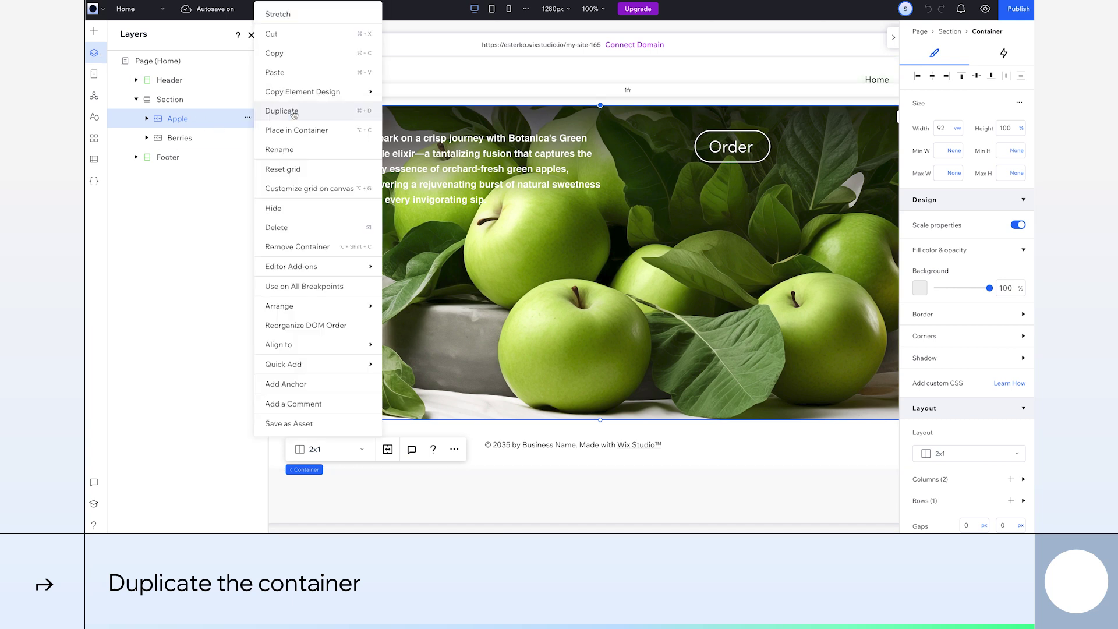
click(294, 112)
click(247, 118)
click(275, 149)
text(Orange)
key(Return)
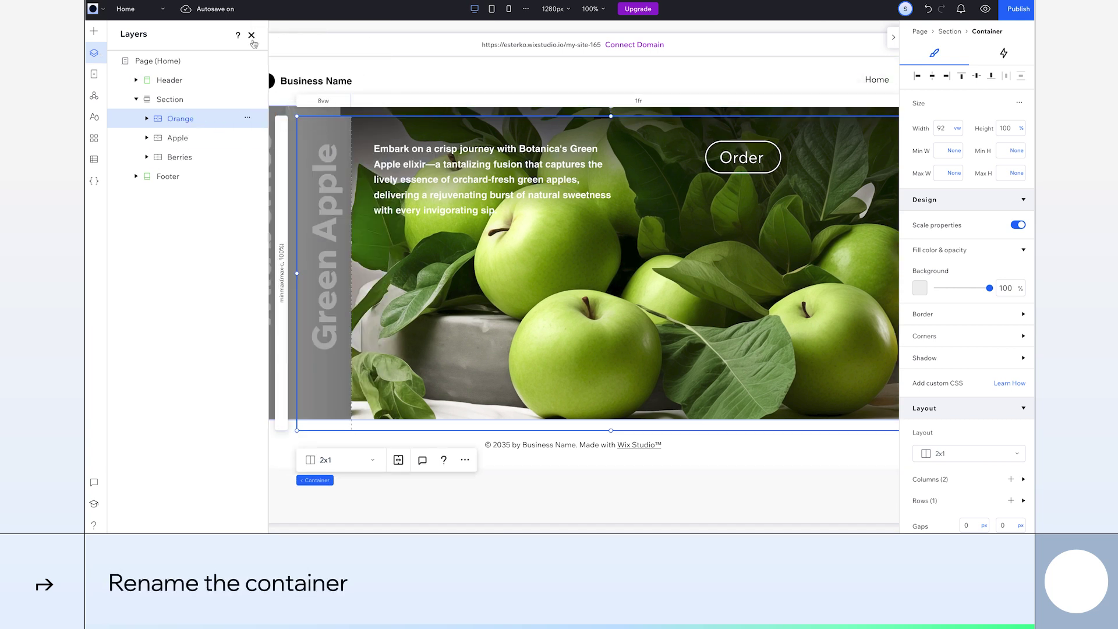
Step: Align the Orange card to the top and right of its cell
click(251, 35)
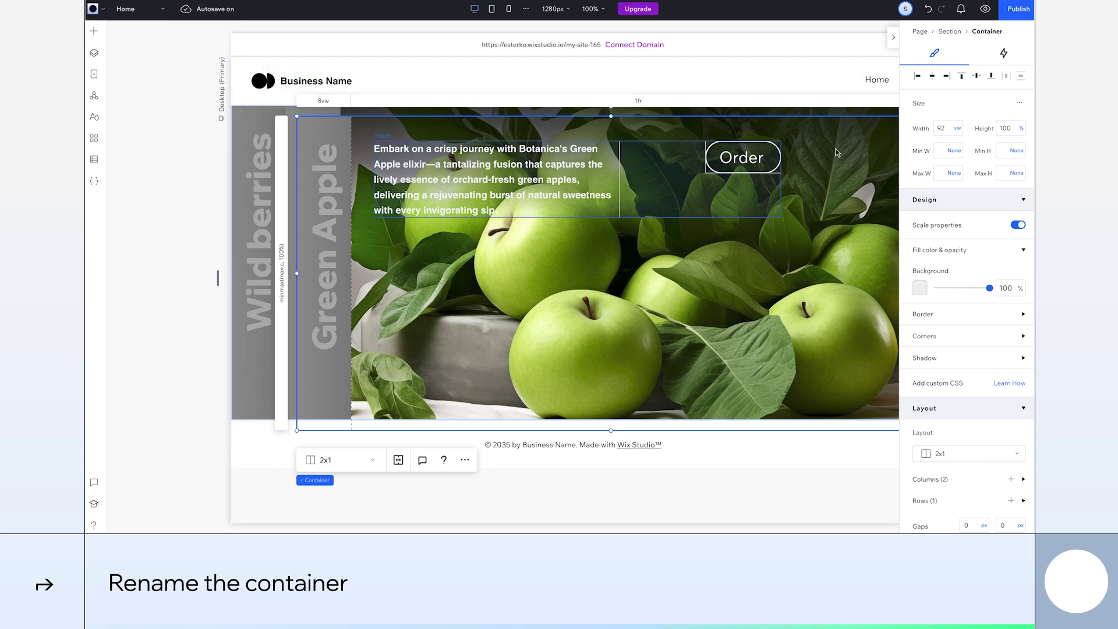
click(961, 77)
click(948, 77)
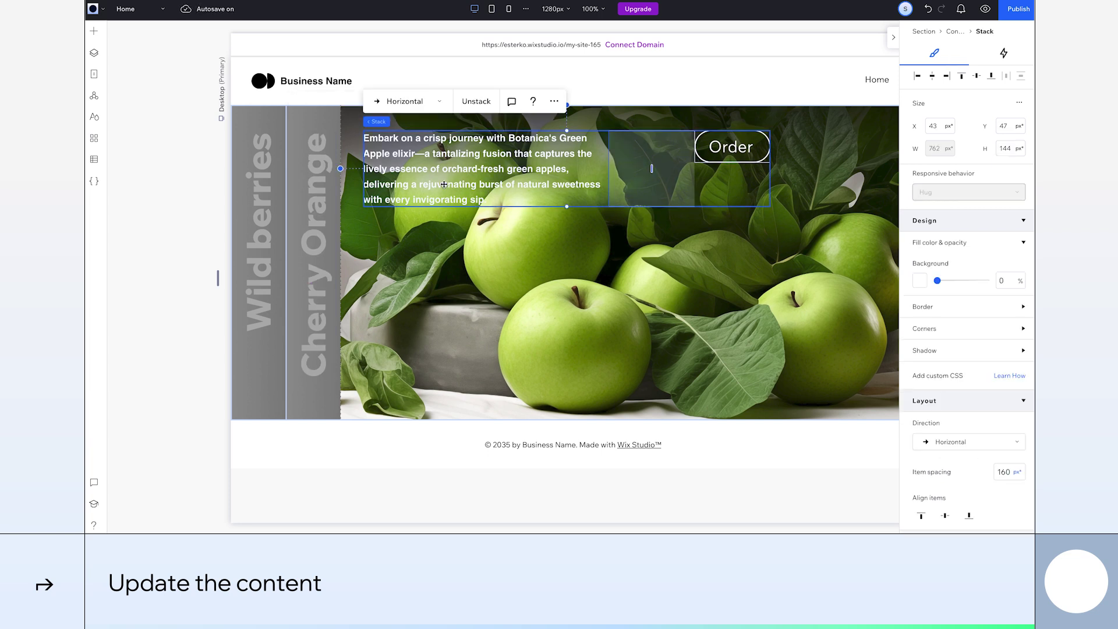
Step: Edit the Orange card's description and move the title-strip image above the grey one
click(444, 184)
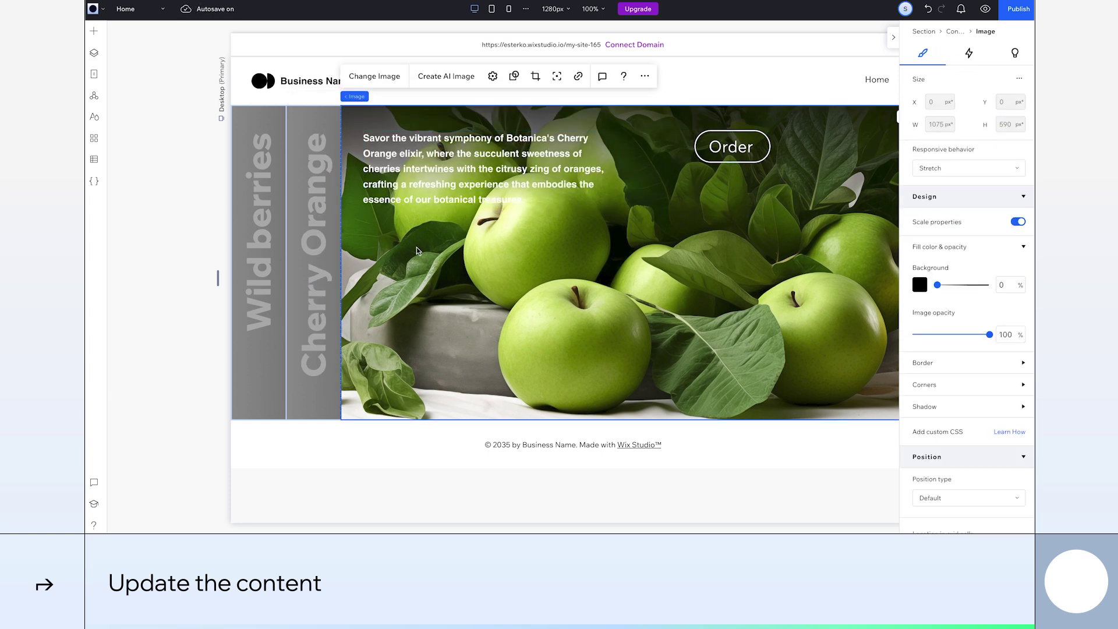
double_click(377, 188)
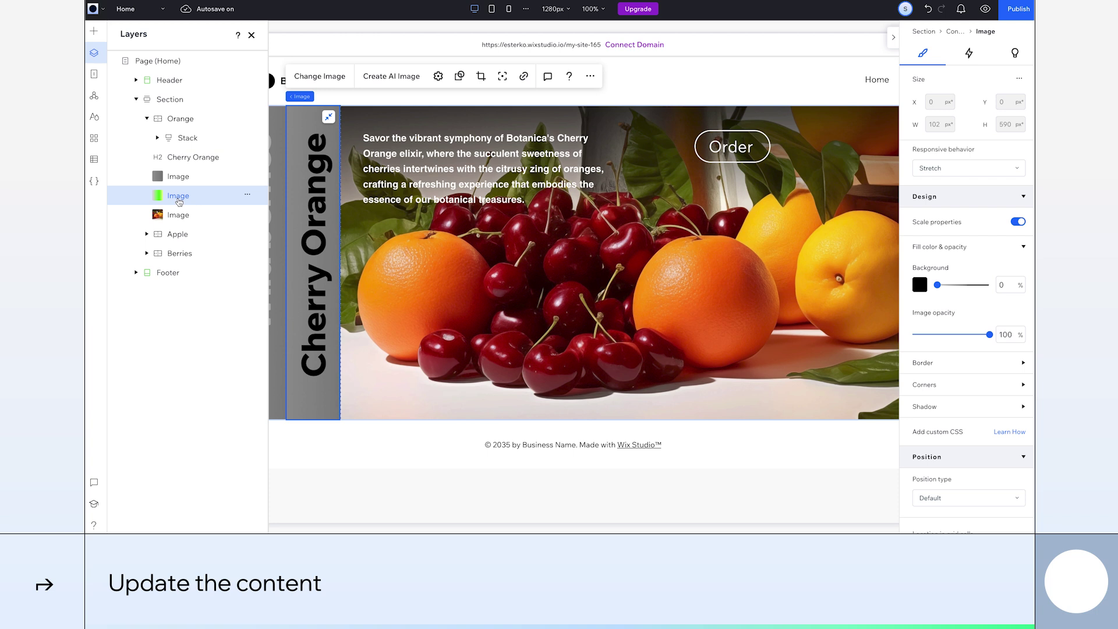
click(319, 77)
drag(178, 176, 219, 204)
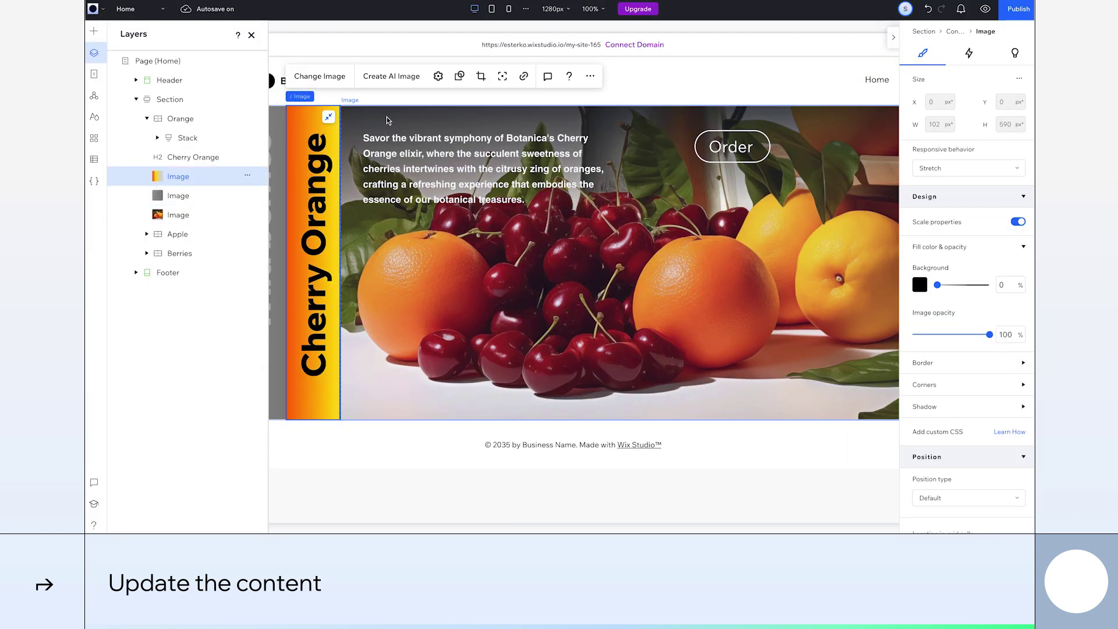
Step: Set the Orange card width to 84vw and its left column to 8vw
double_click(941, 128)
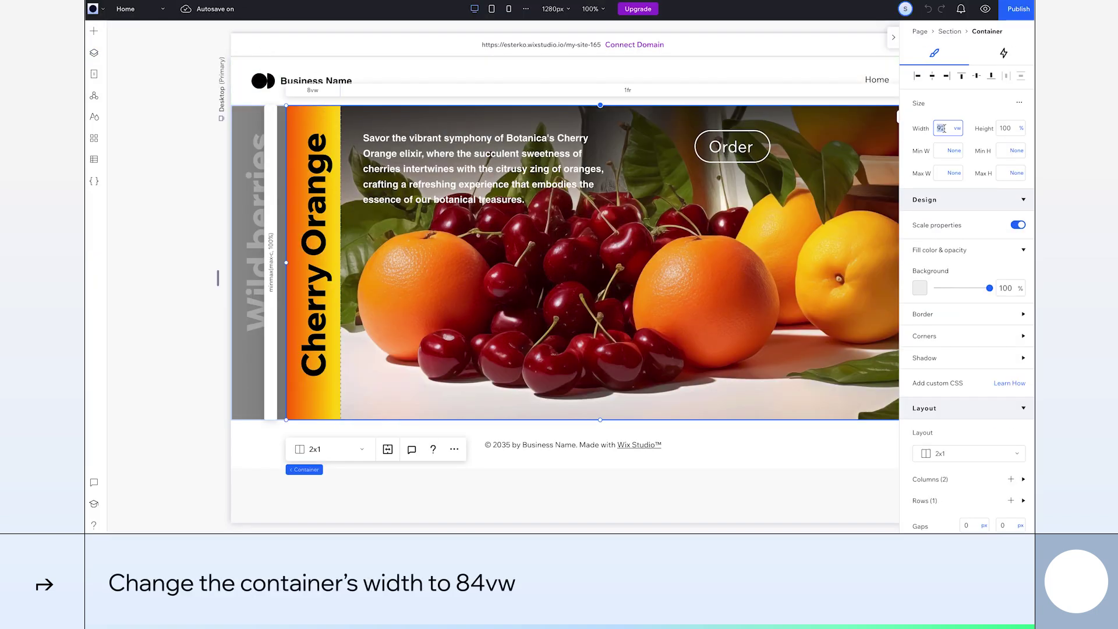
key(Return)
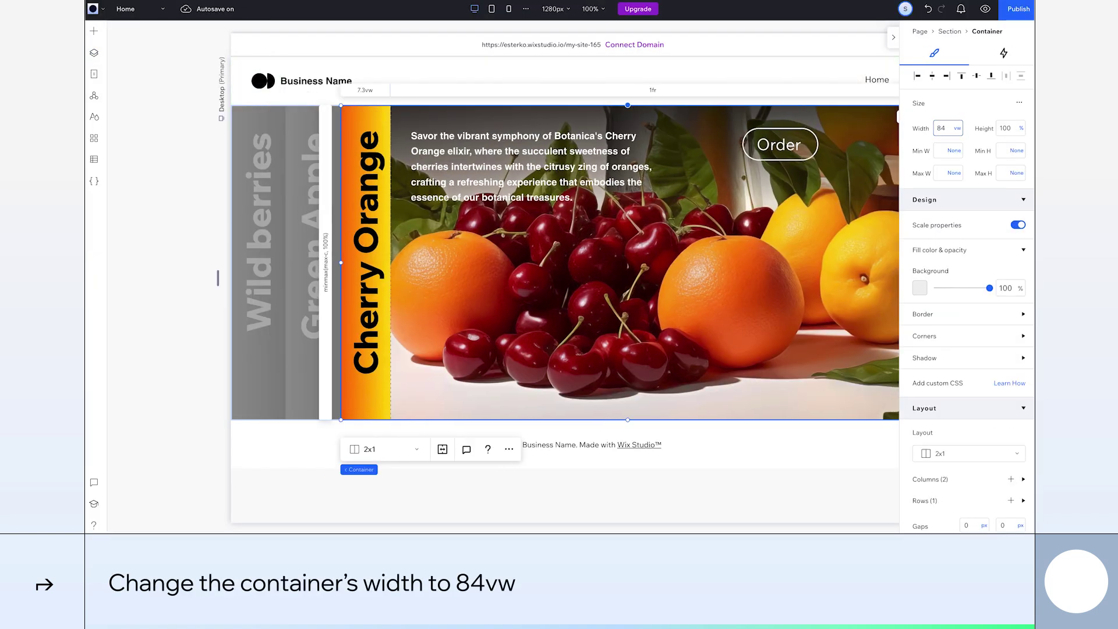
click(365, 89)
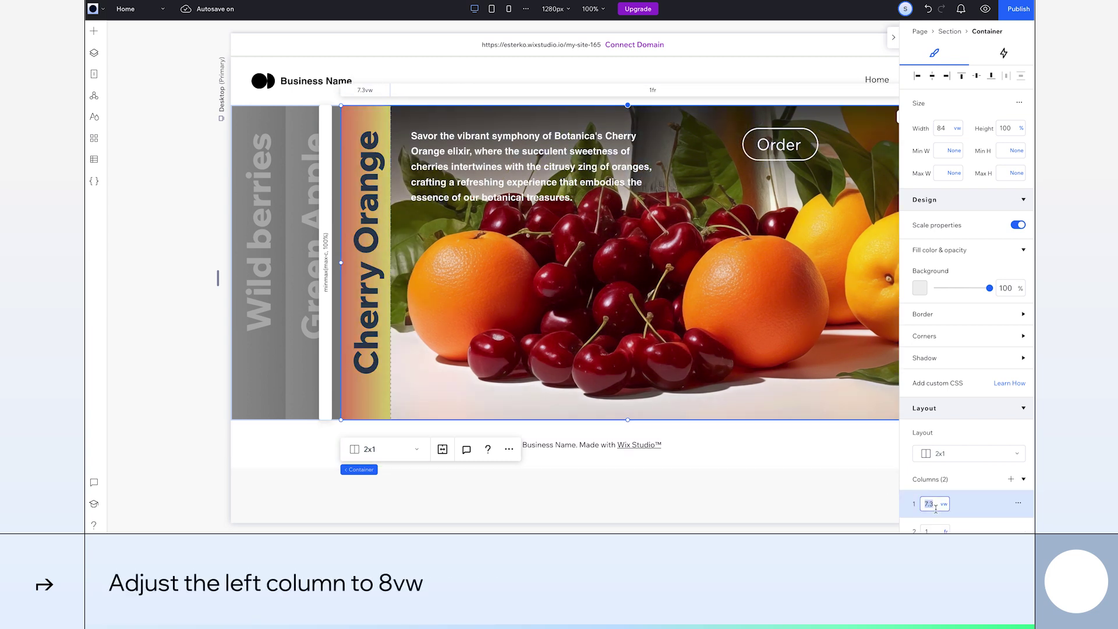
text(8)
key(Return)
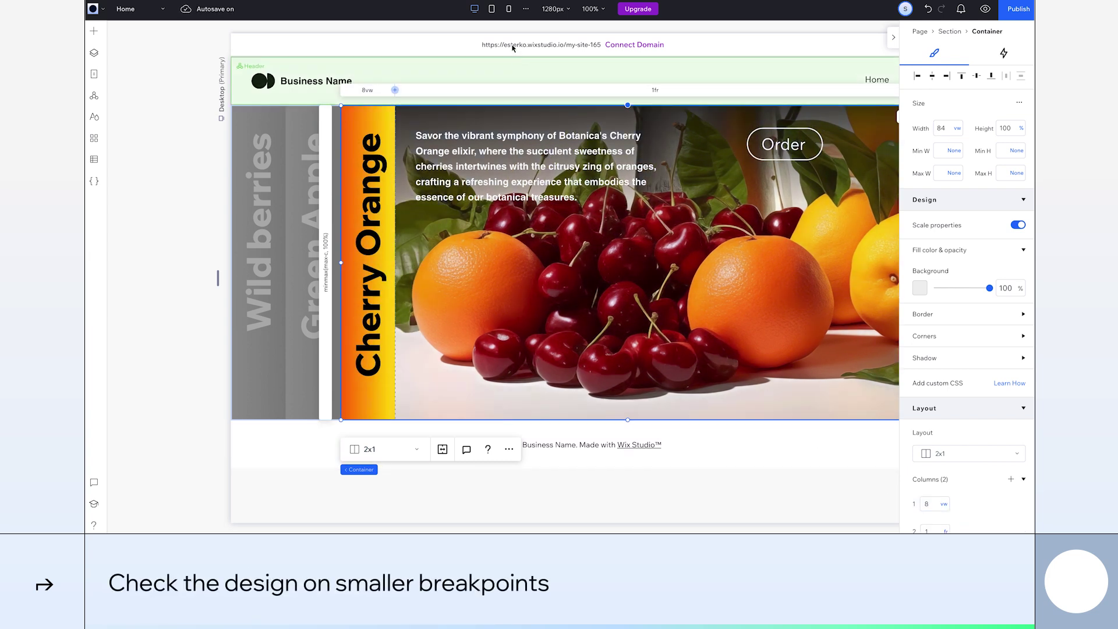
Step: On the mobile layout, set the Cherry Orange card height to 70vh
click(492, 9)
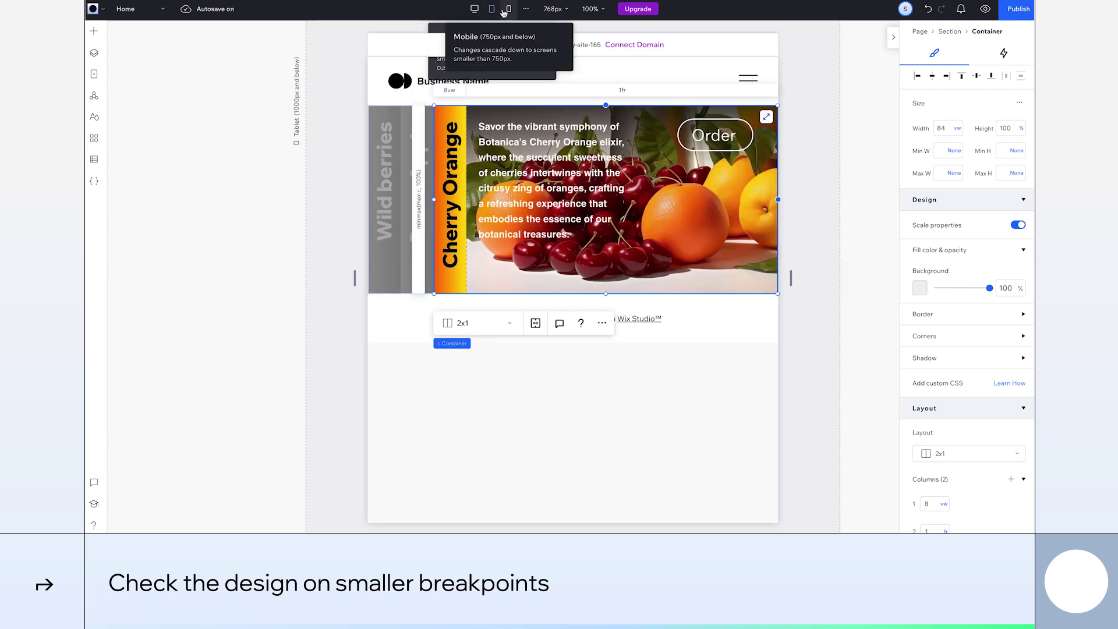
click(508, 10)
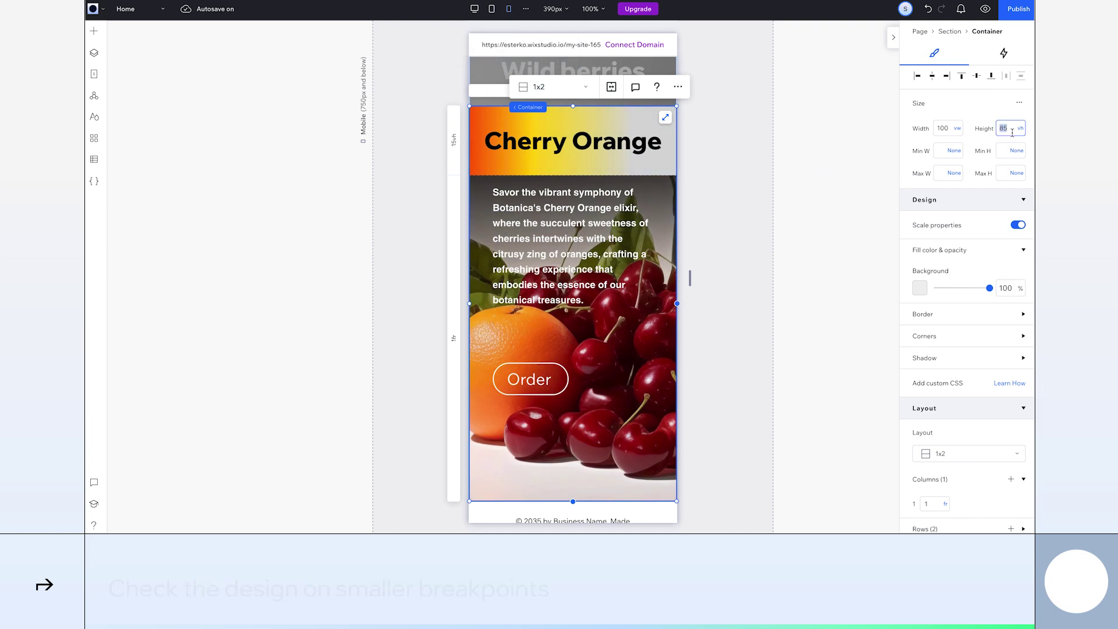
text(70)
key(Return)
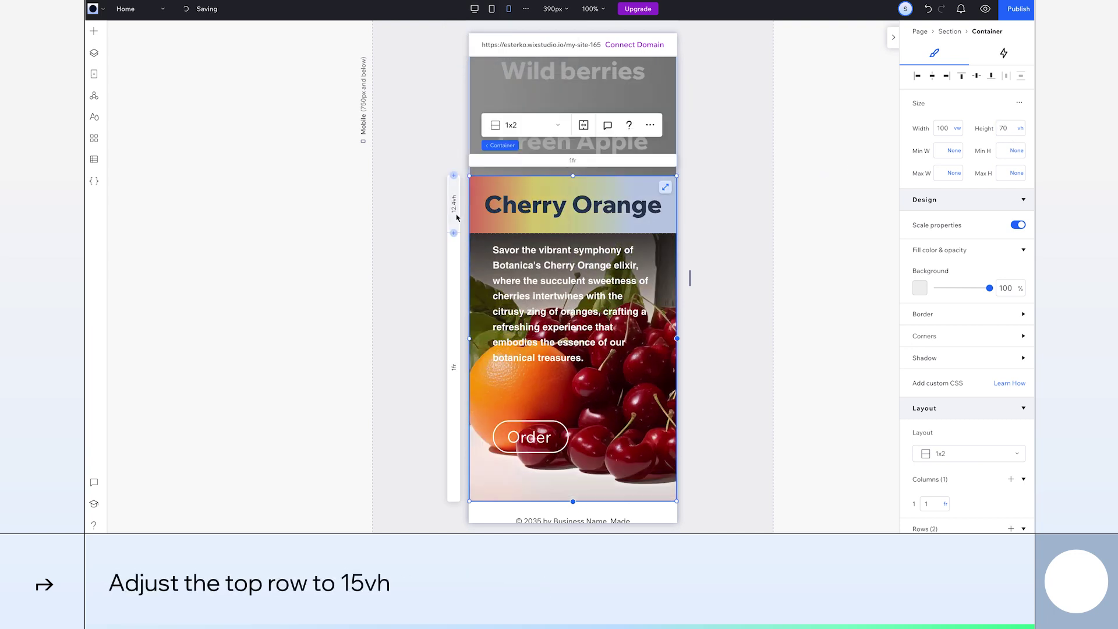
Step: Set the card's top row height to 15vh
scroll(945, 393, down, 3)
click(934, 455)
text(15)
key(Return)
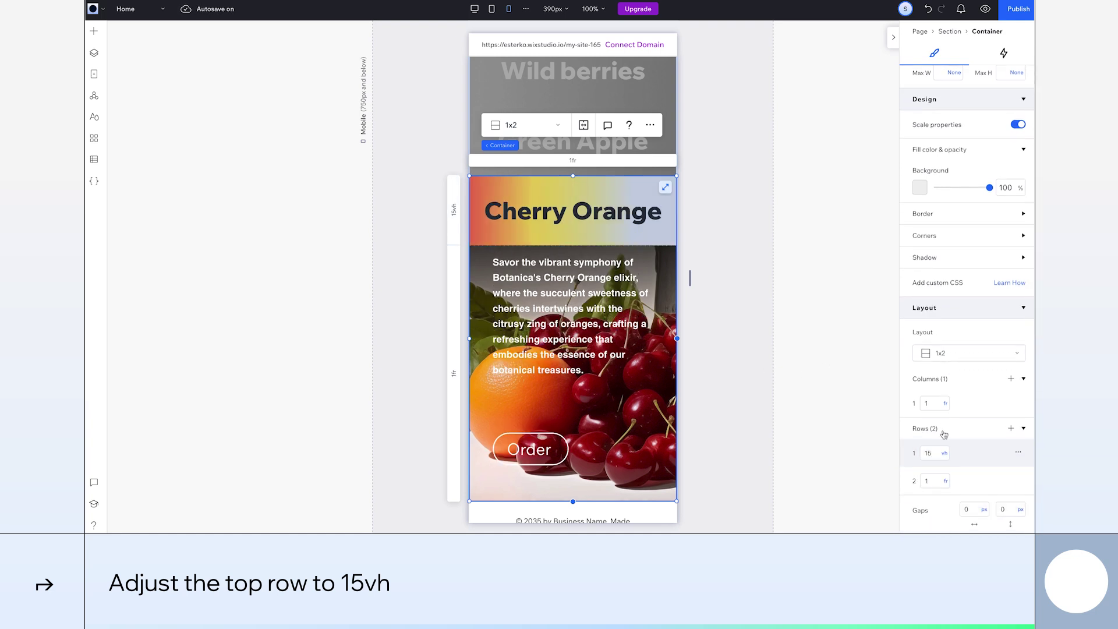
scroll(945, 431, up, 2)
scroll(527, 76, up, 2)
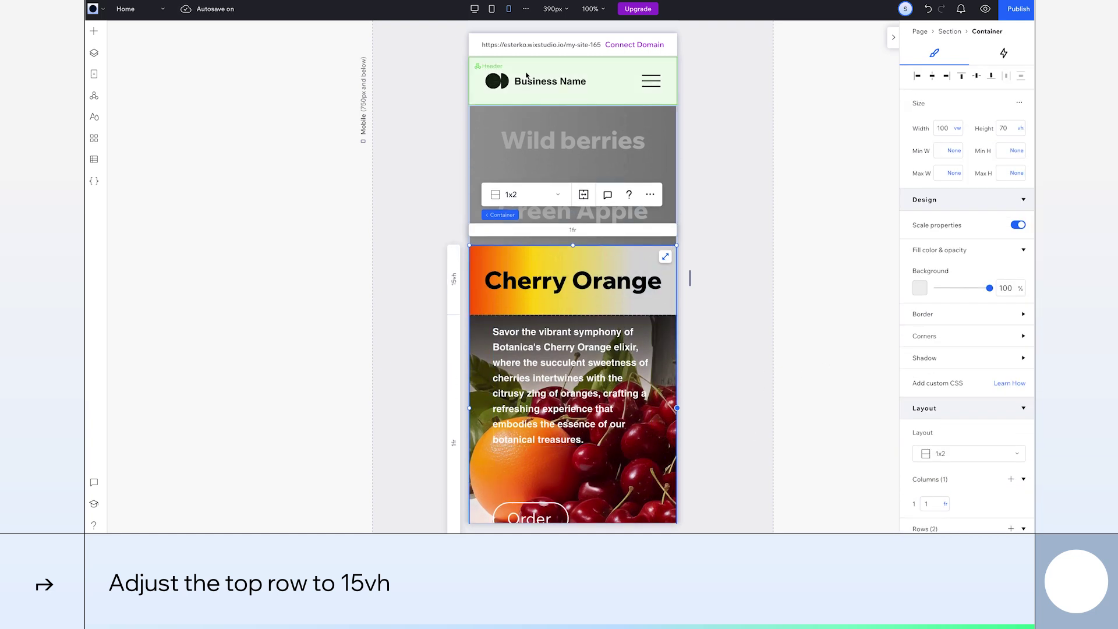
Step: Back on desktop, add a hover animation to the Berries card
click(474, 8)
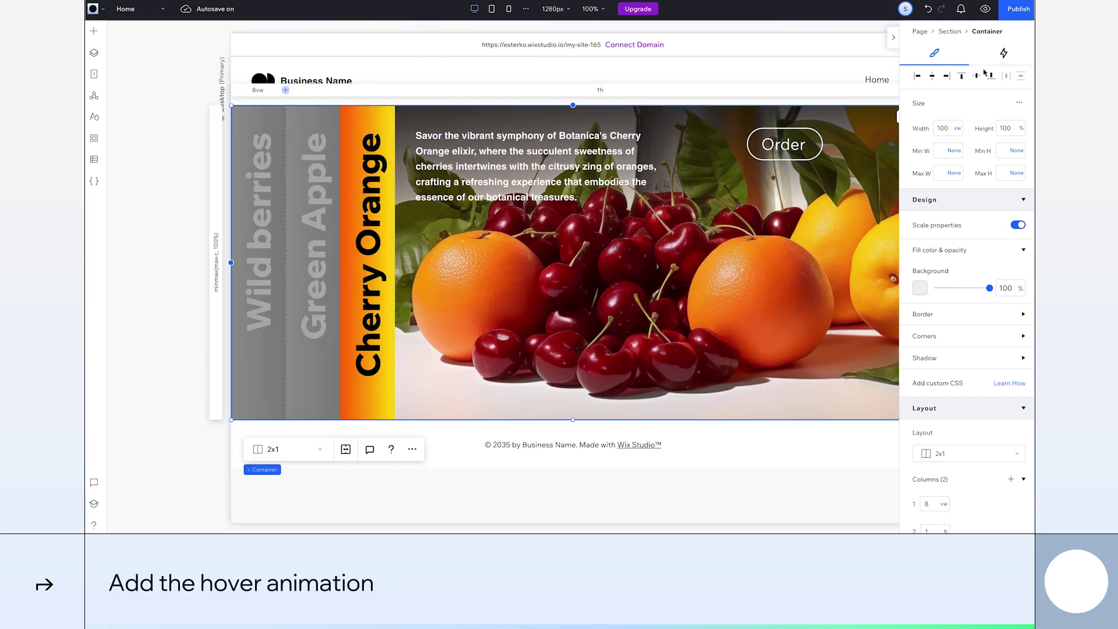
click(998, 54)
click(987, 190)
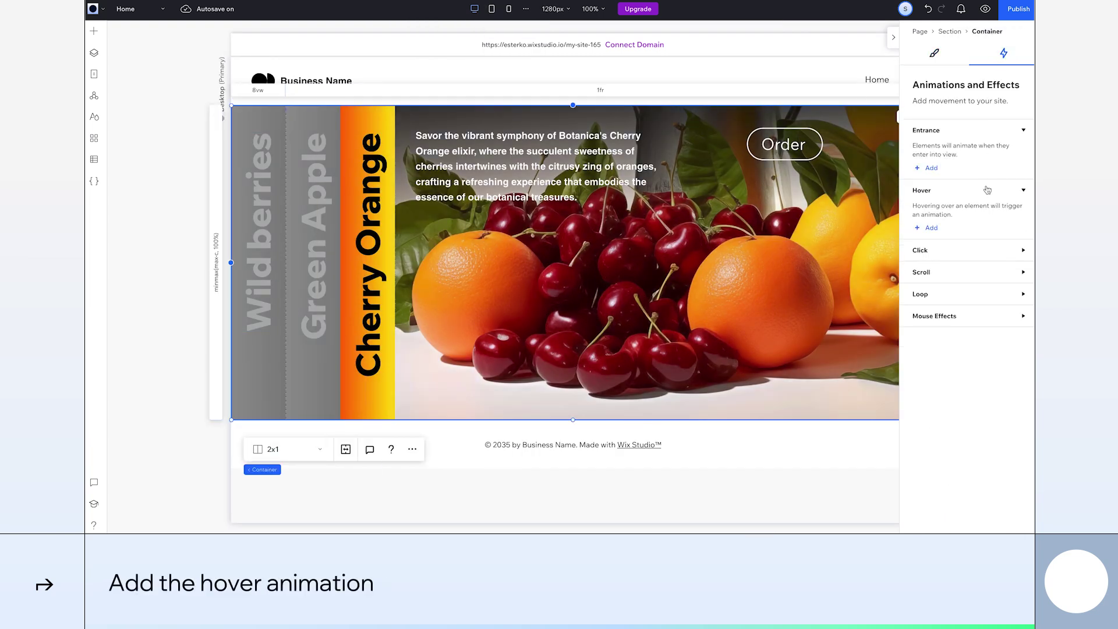
click(930, 228)
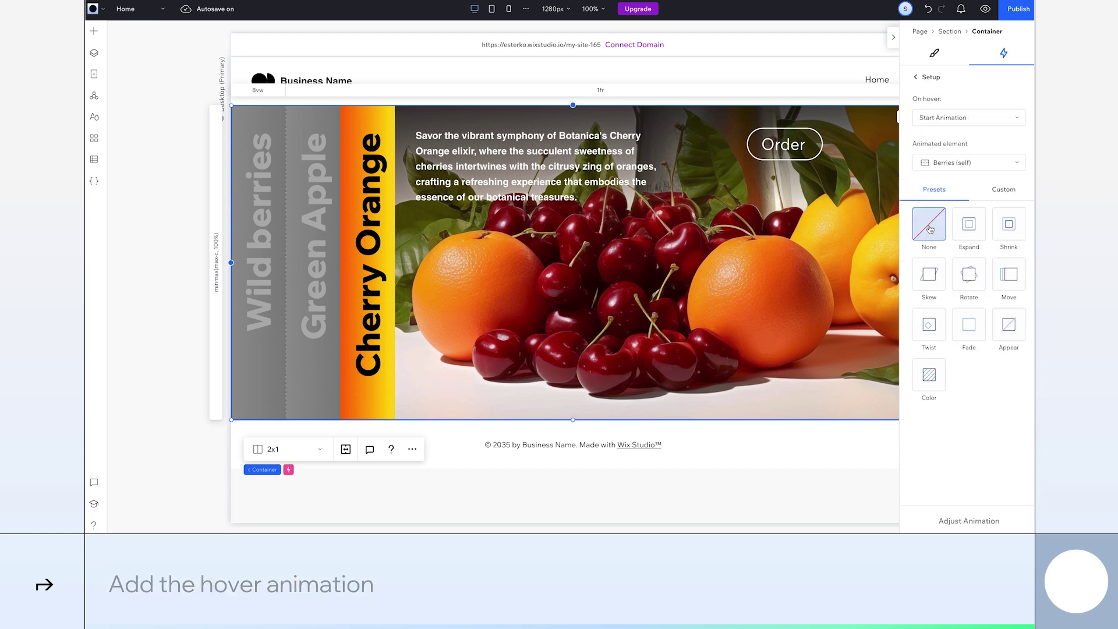
Step: Choose the Section from Layers as the hover animation's animated element
click(976, 165)
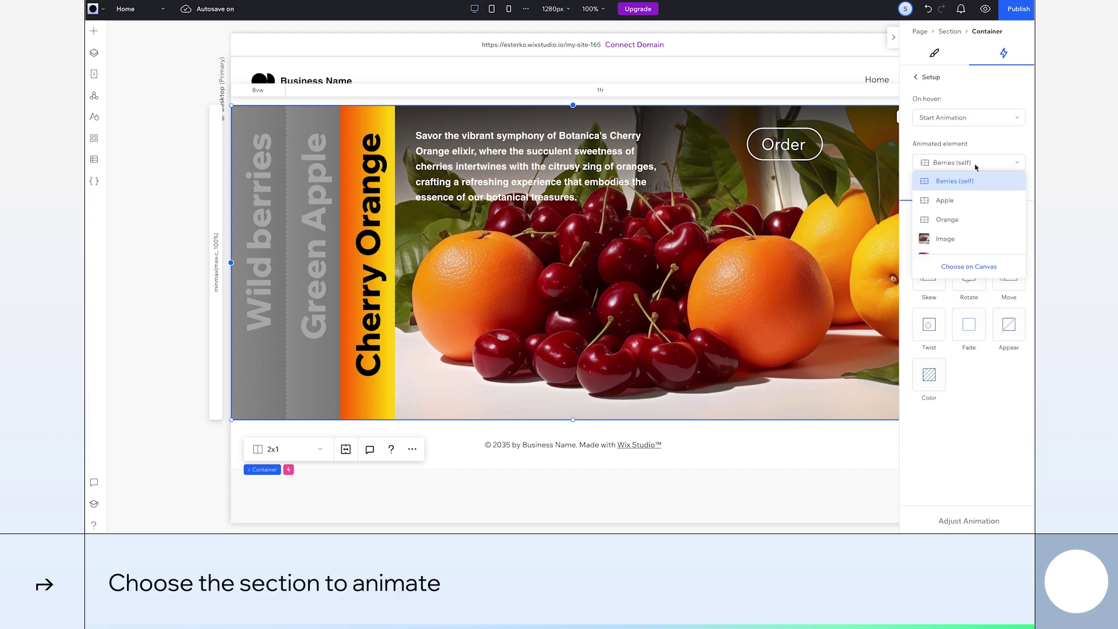
click(970, 267)
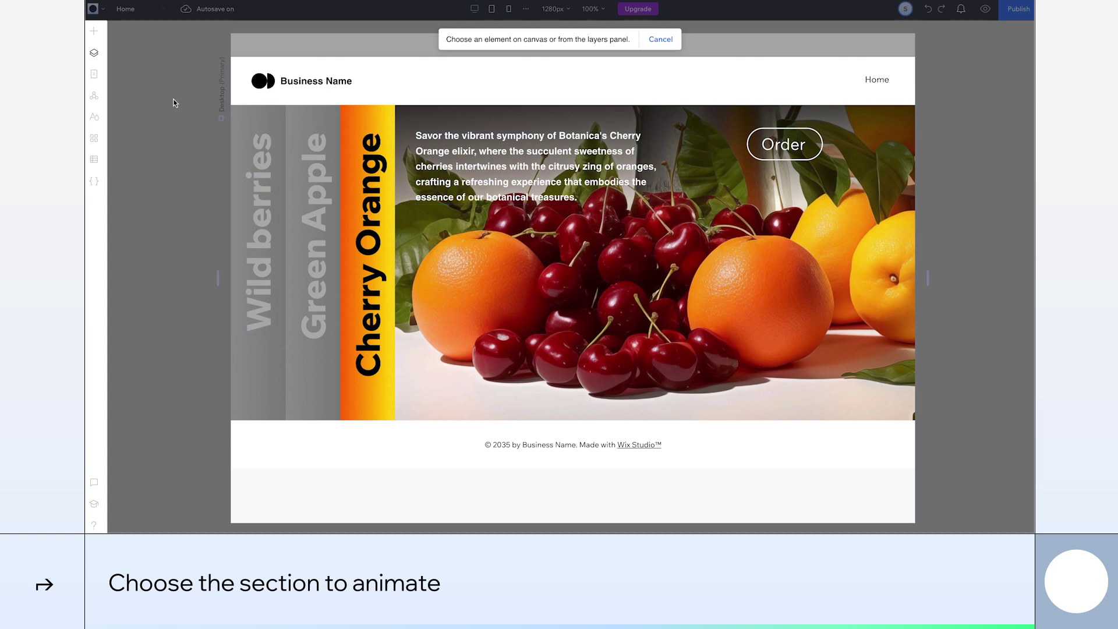
click(94, 52)
click(170, 100)
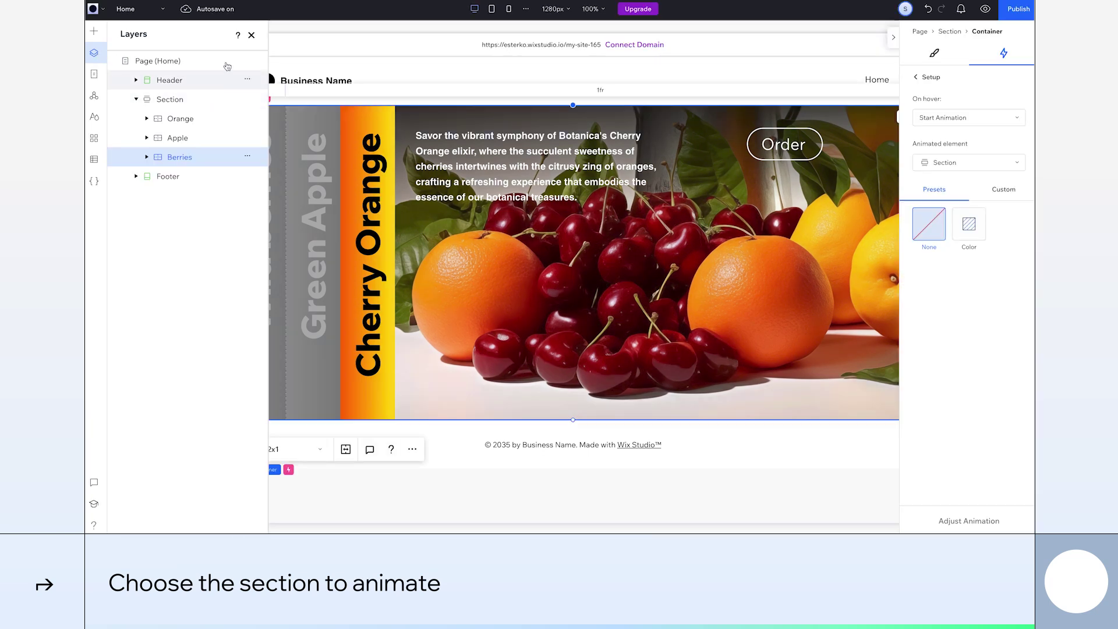
click(251, 35)
Step: Start a custom hover animation that turns the Wild berries title black with 0 end time
click(1004, 190)
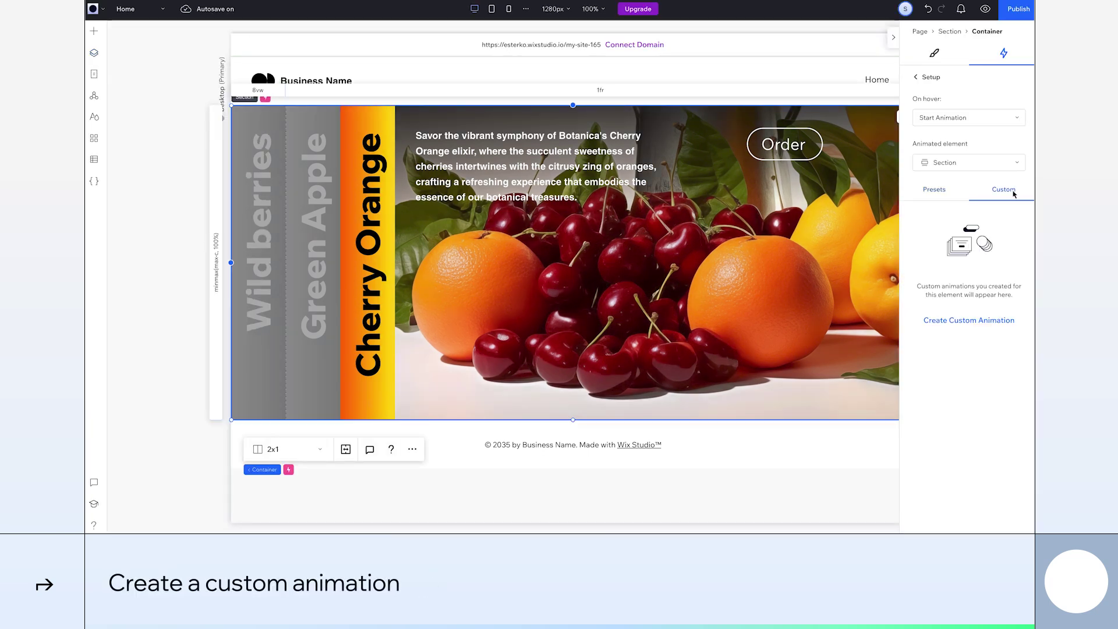
click(960, 321)
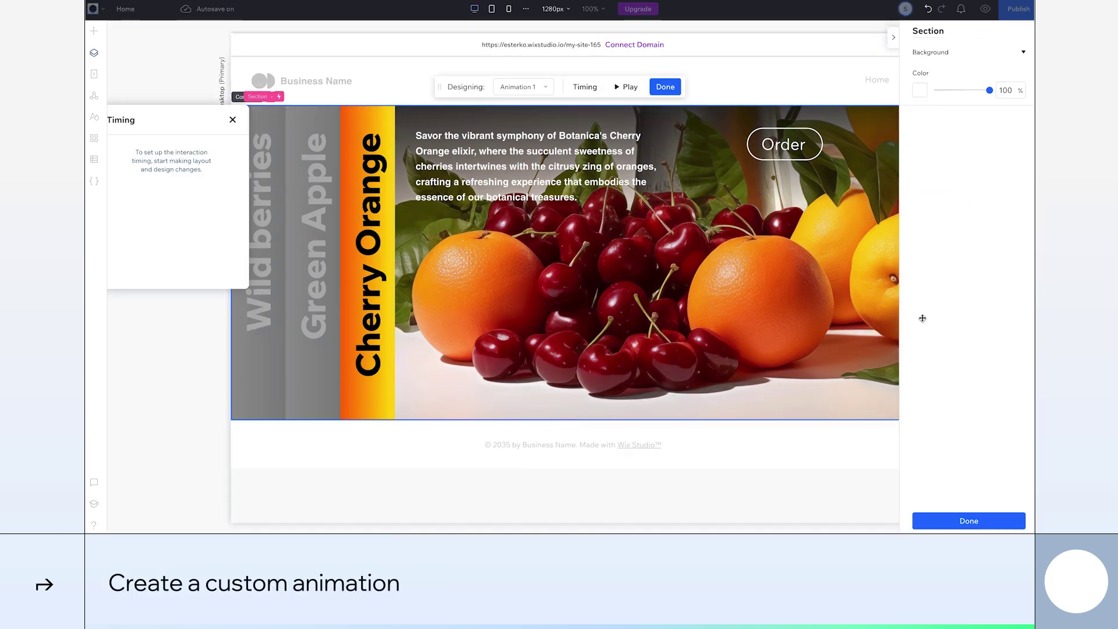
click(830, 308)
click(258, 263)
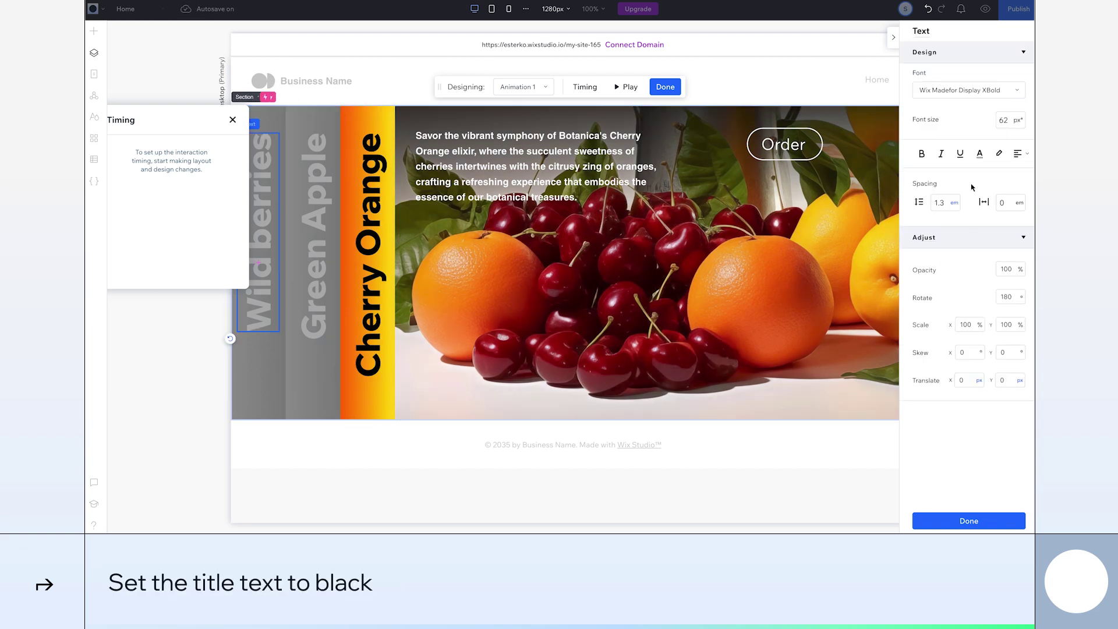
click(980, 154)
click(1023, 266)
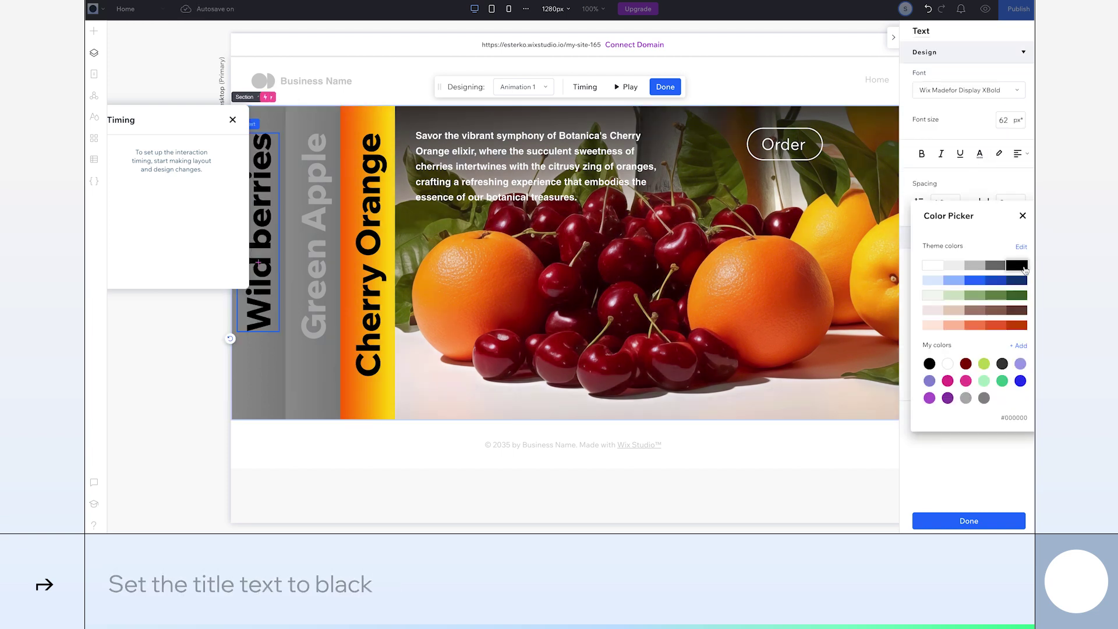
click(201, 127)
drag(191, 120, 603, 165)
click(567, 310)
text(0)
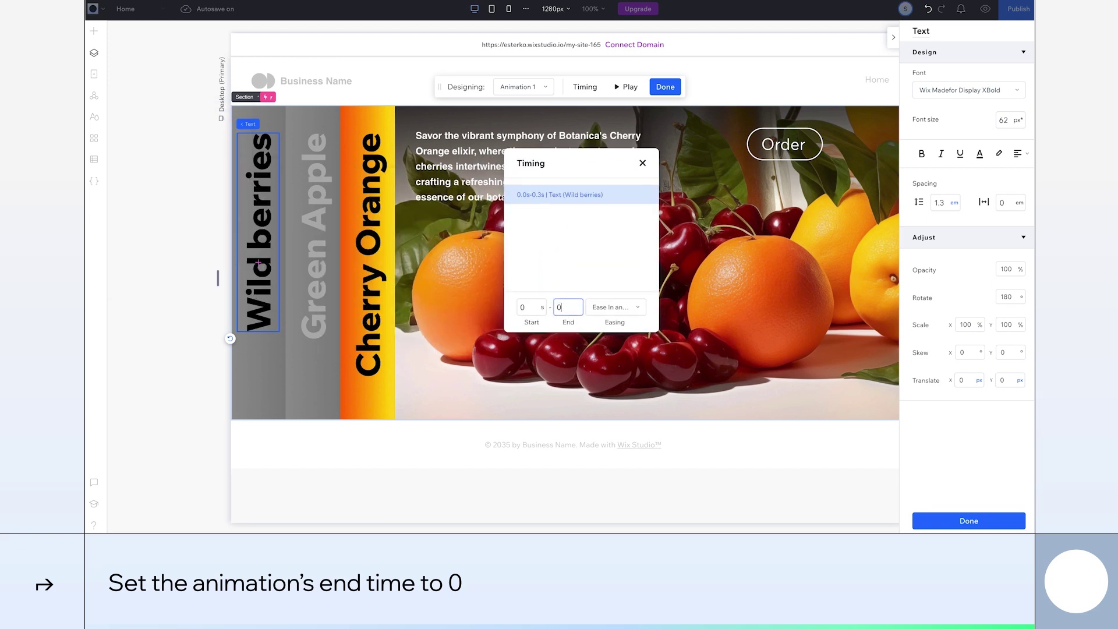
Step: Animate the grey strip behind Wild berries to 0 opacity, end time 0
click(262, 373)
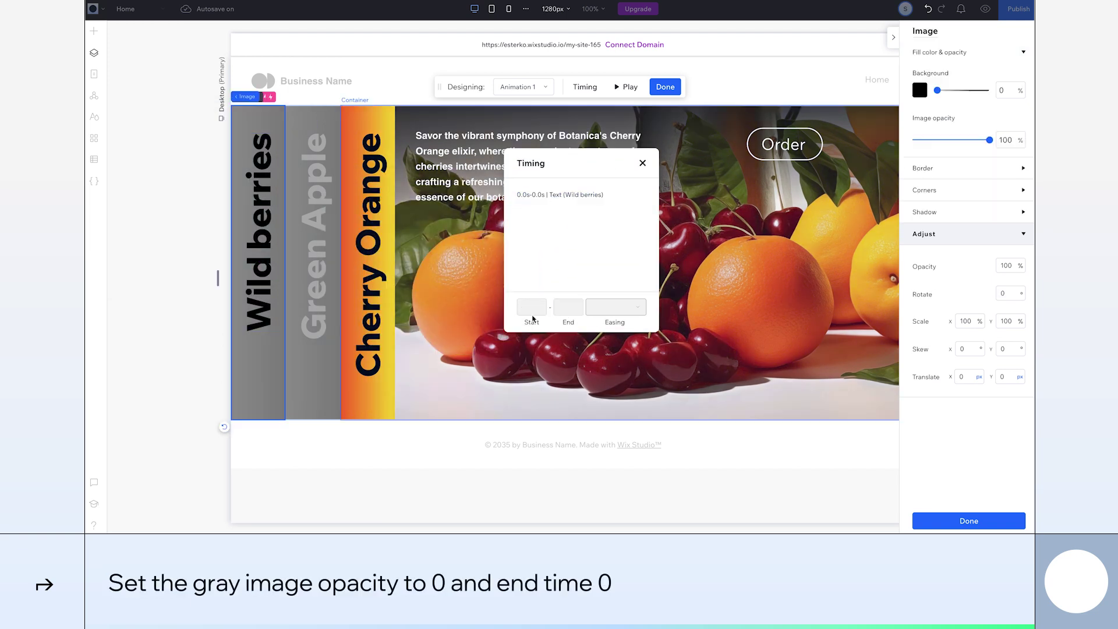
click(1011, 266)
key(Return)
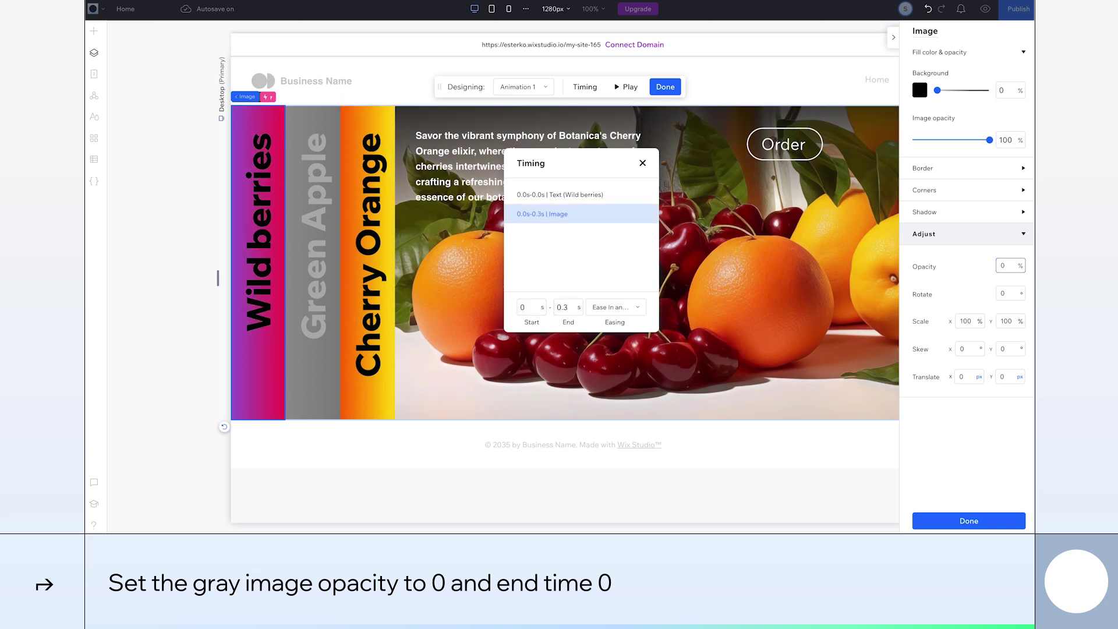
click(565, 307)
text(0)
key(Return)
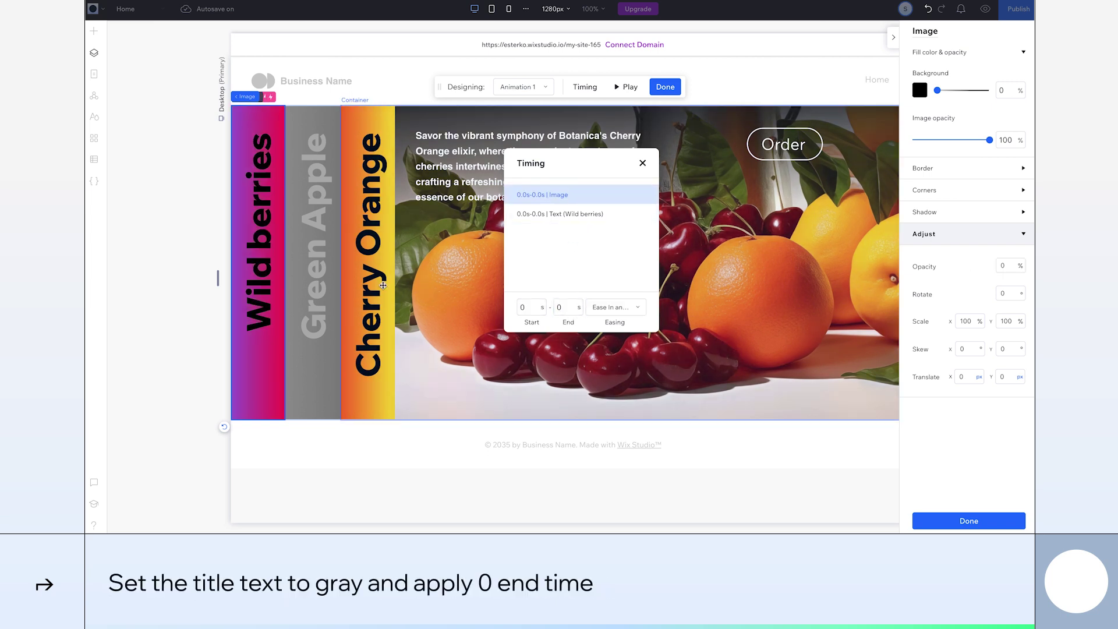
Step: Animate the Cherry Orange title color to gray with end time 0
click(371, 285)
click(980, 154)
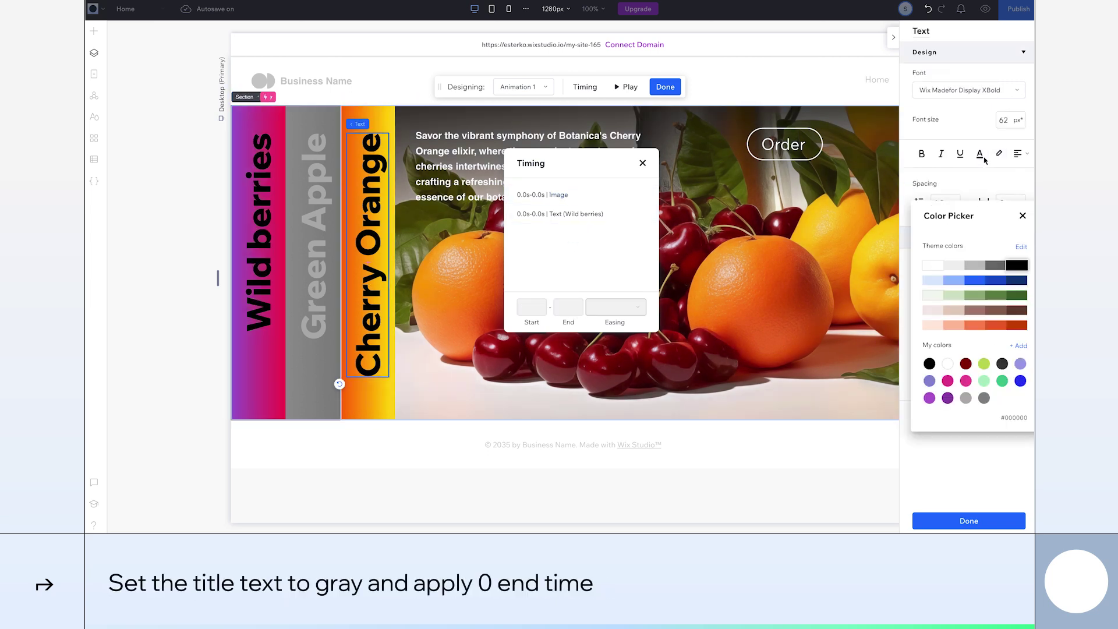
click(967, 400)
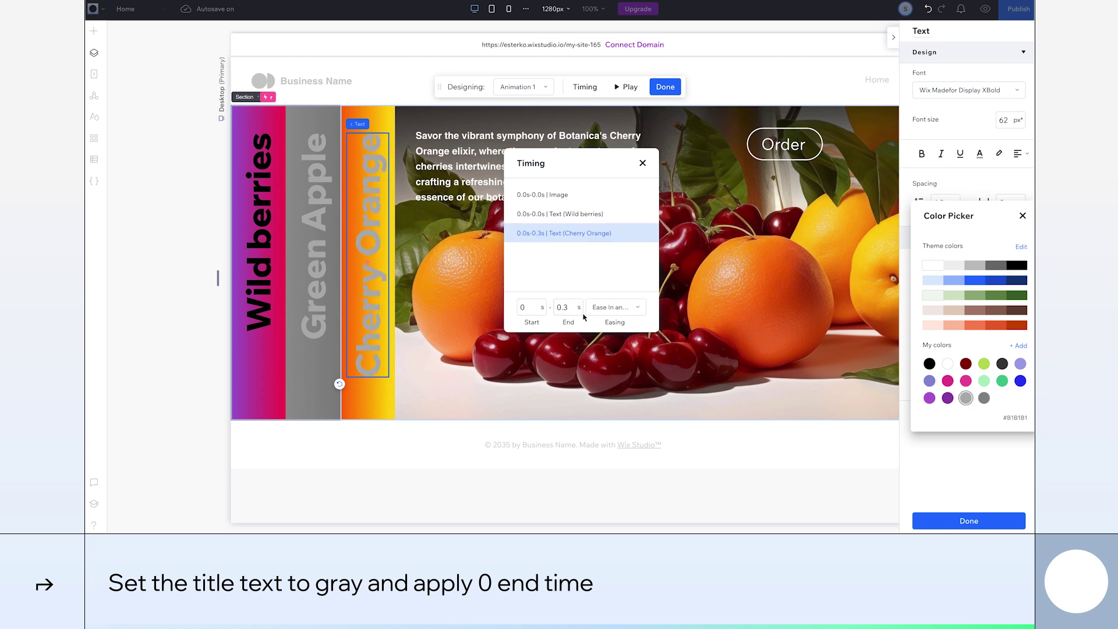
click(565, 307)
text(0)
key(Return)
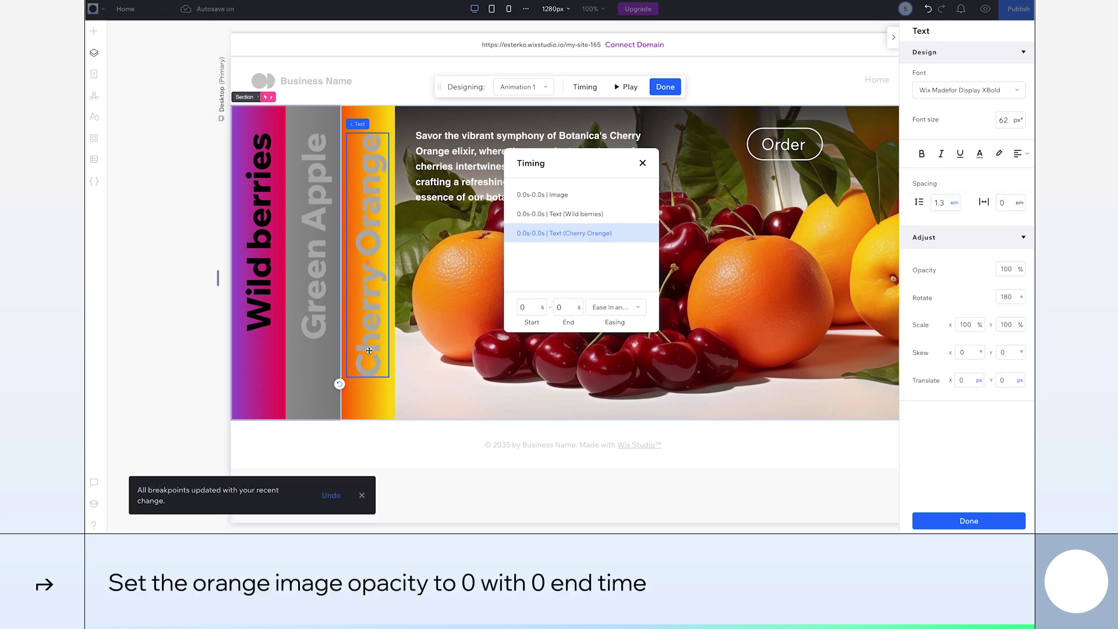
Step: Animate the orange image behind Cherry Orange to 0 opacity, end time 0
click(371, 405)
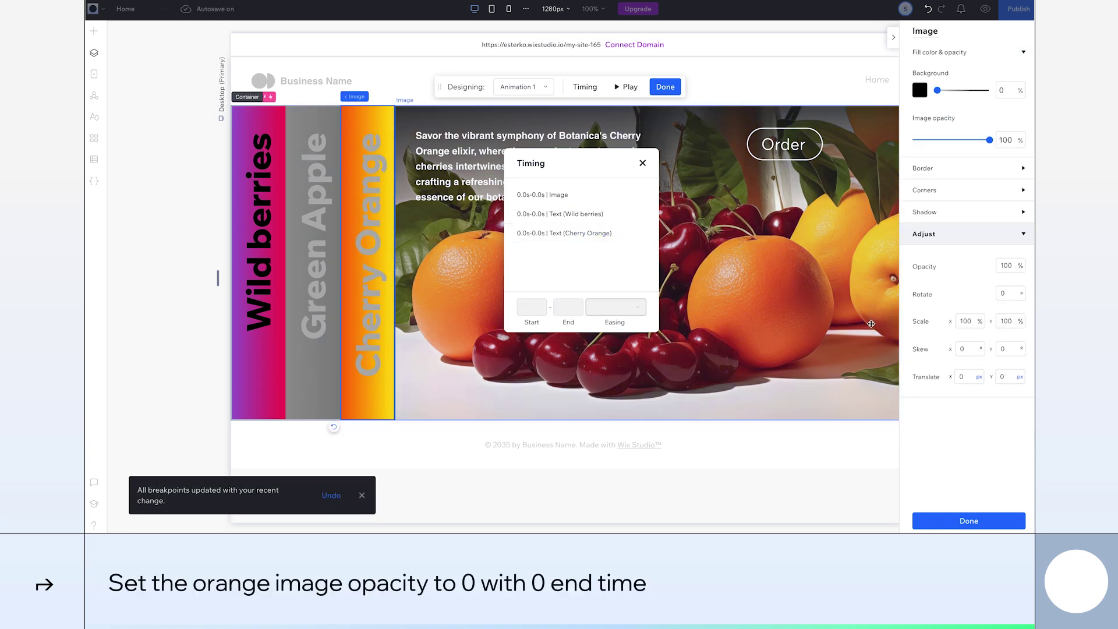
double_click(1007, 269)
text(0)
key(Return)
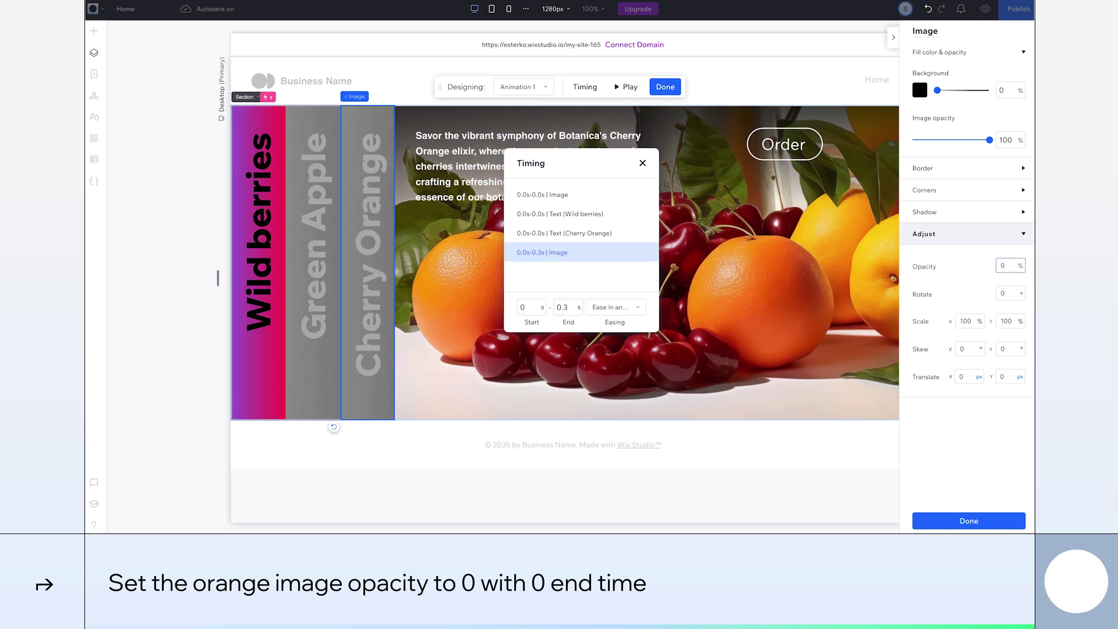
double_click(564, 307)
text(0)
key(Return)
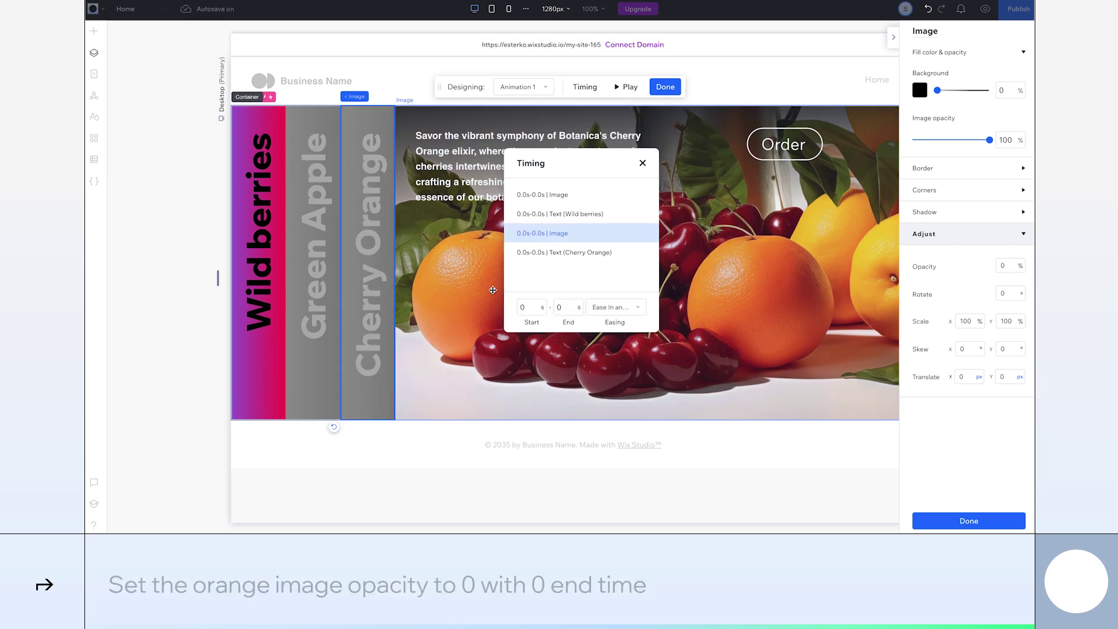
Step: Shift the Cherry Orange and Green Apple cards 76vw right, then preview the animation
click(492, 290)
click(402, 96)
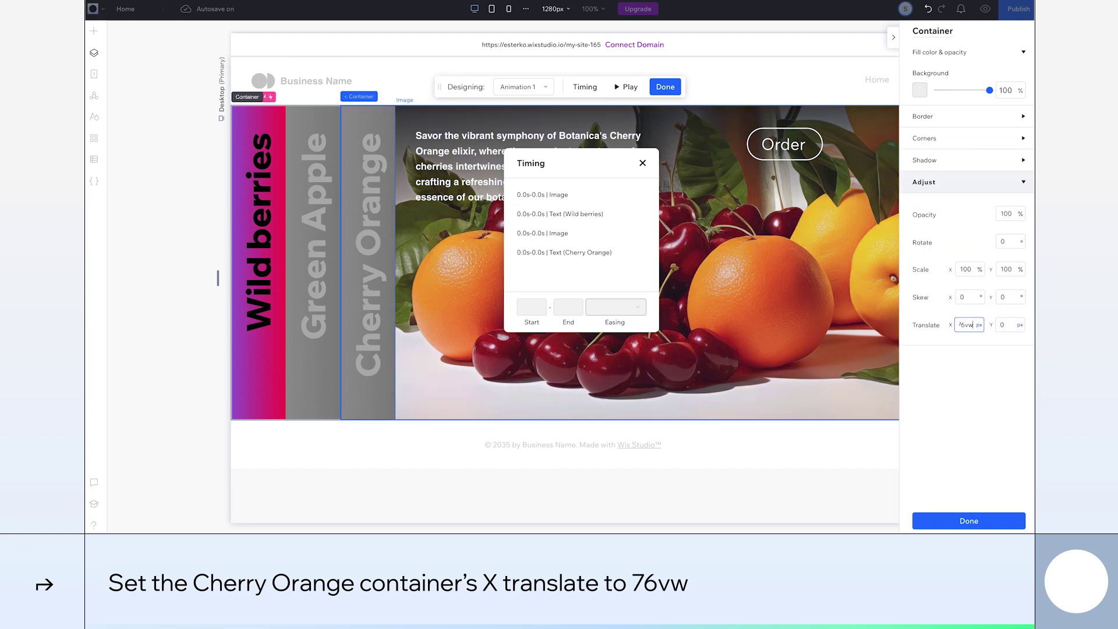
key(Return)
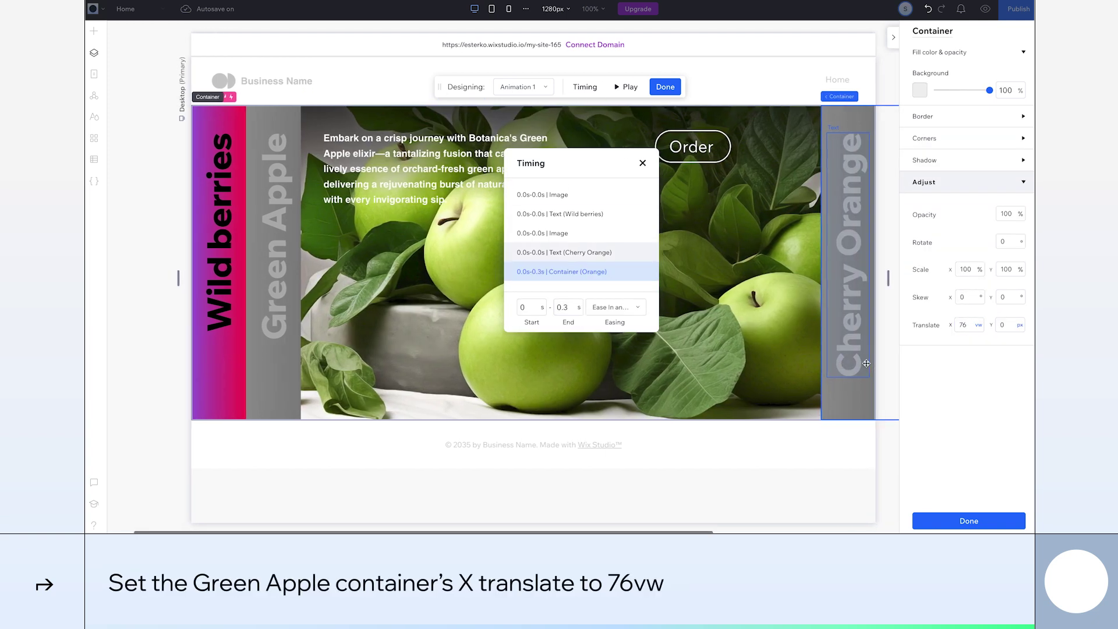
click(776, 386)
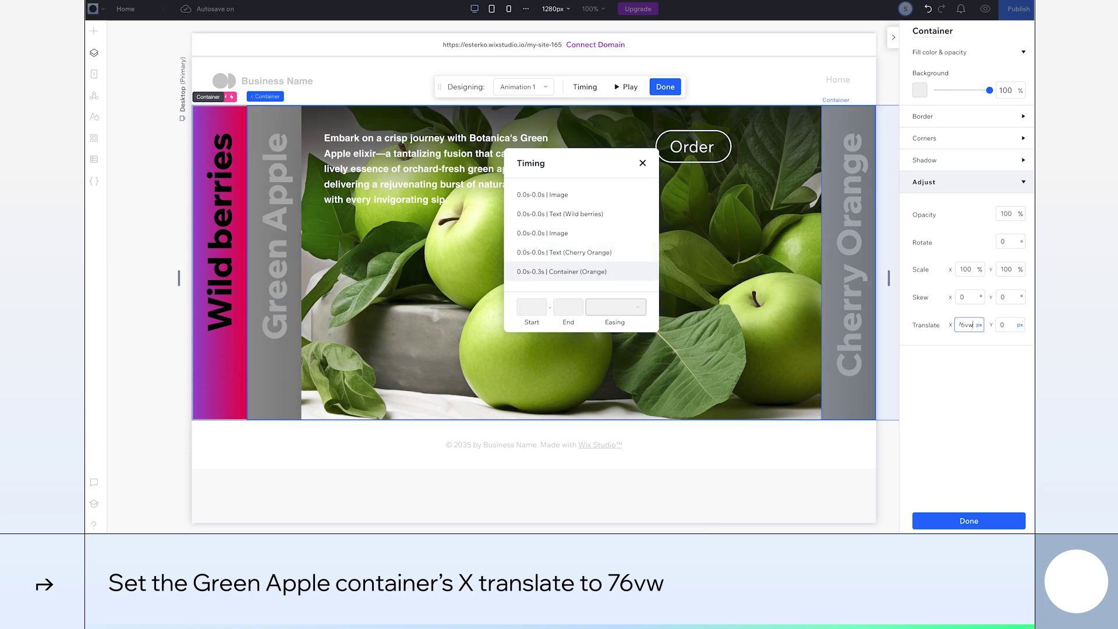
text(76vw)
key(Return)
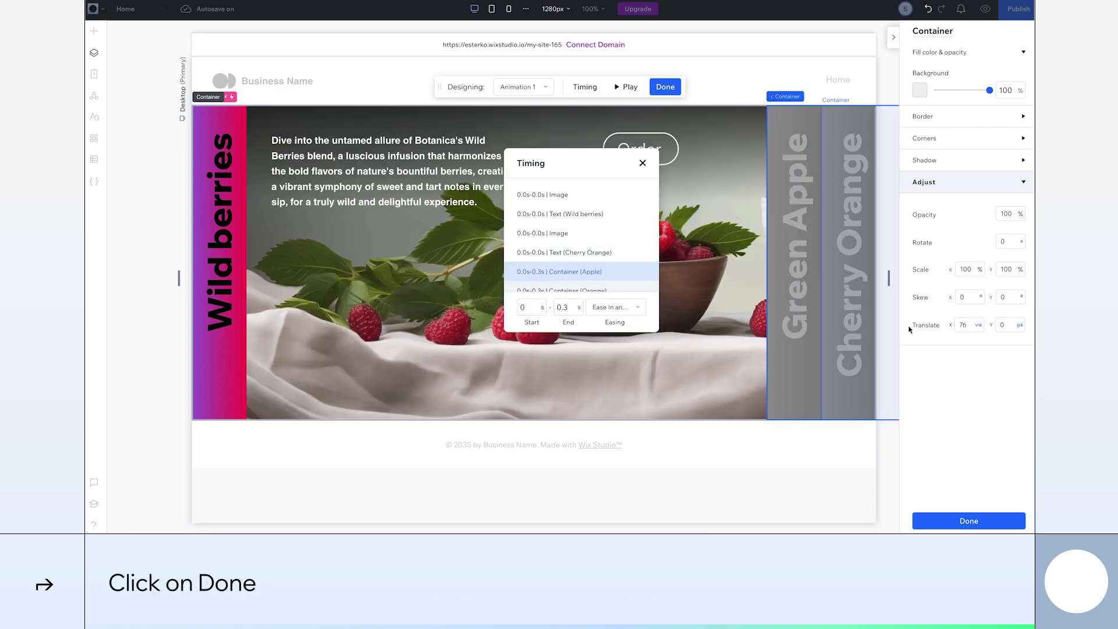
click(630, 89)
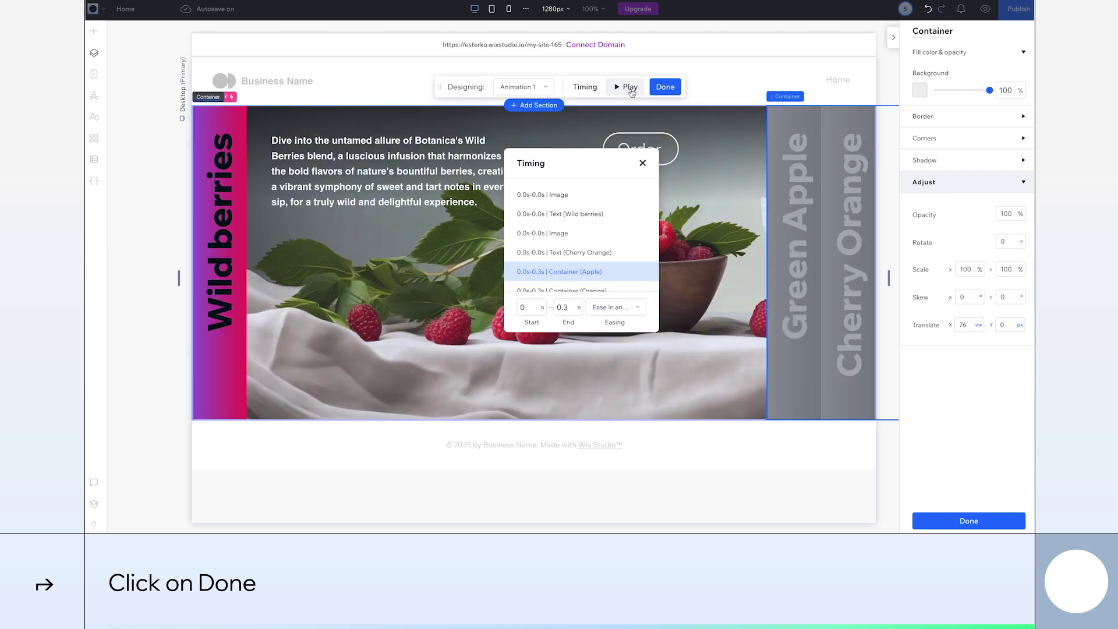
Step: Finish the first animation and add a hover trigger to the Green Apple card
click(663, 88)
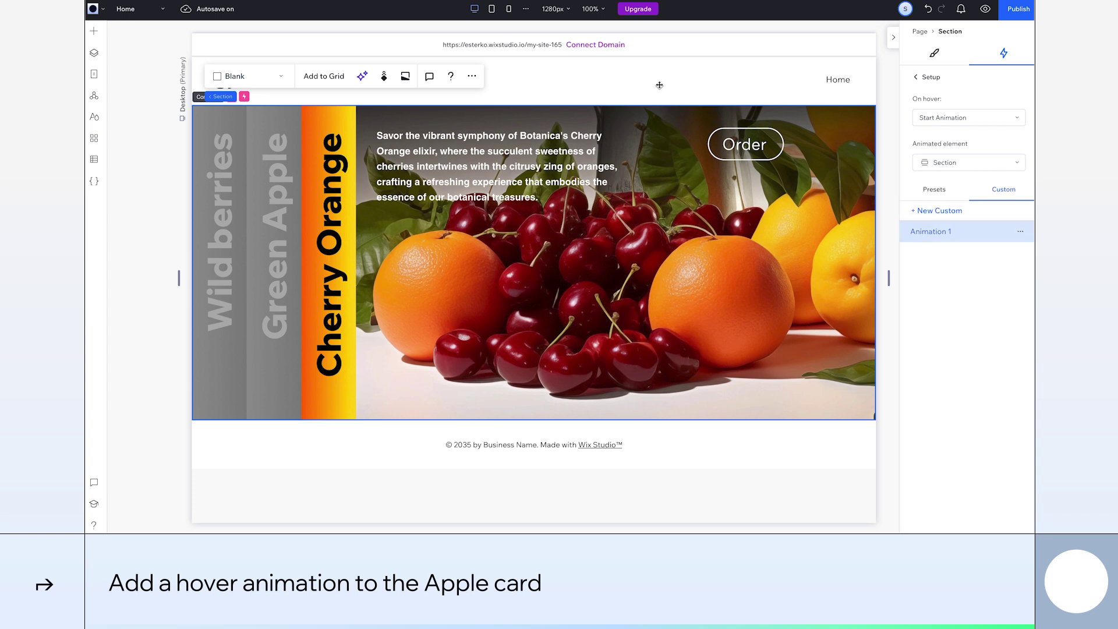
click(264, 129)
click(972, 192)
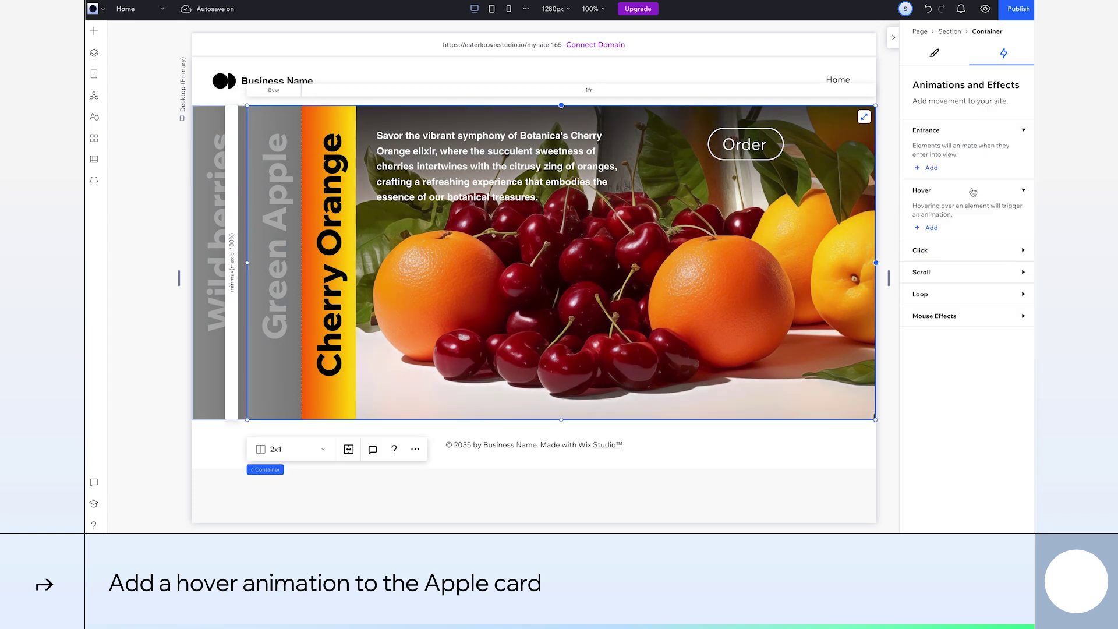
click(931, 228)
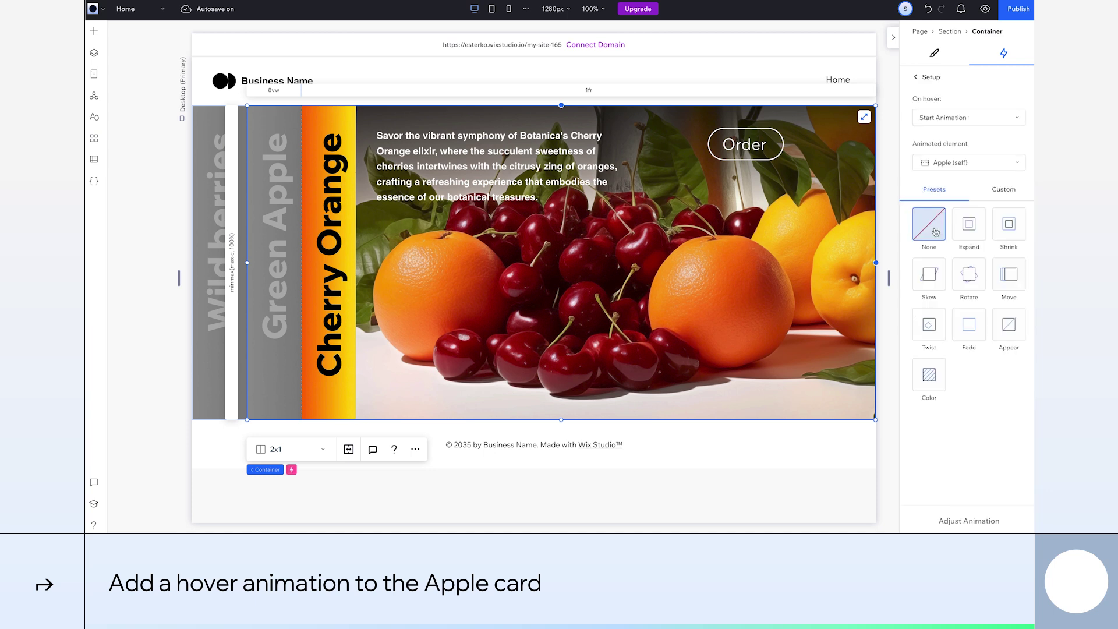
Step: Set the hover's animated element to the Section via Layers and start a new custom animation
click(967, 163)
click(969, 269)
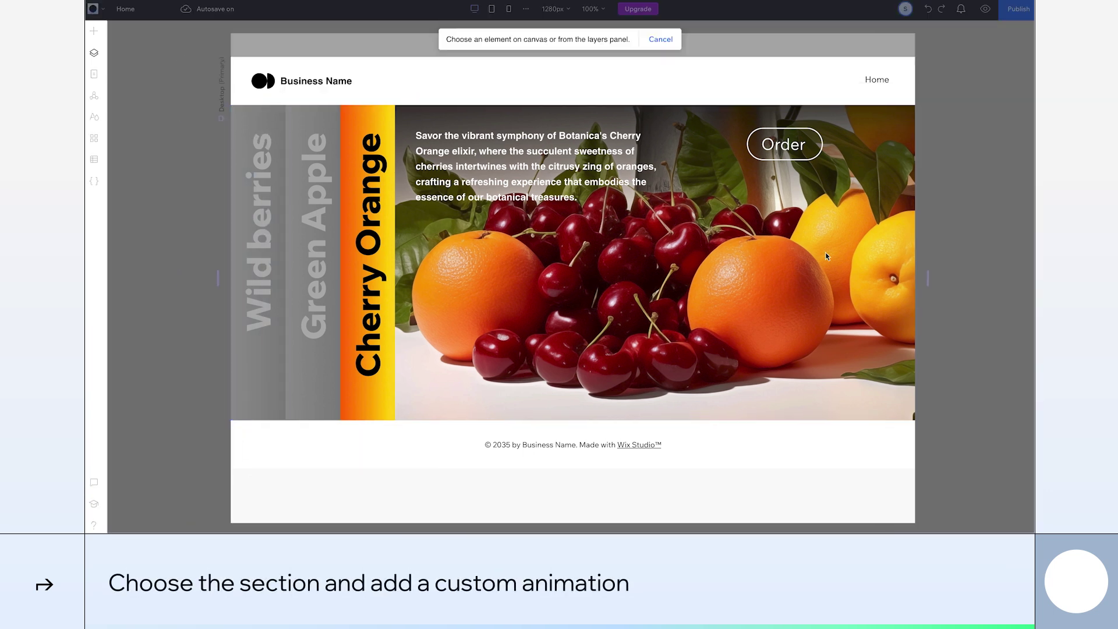
click(94, 53)
click(158, 100)
click(250, 38)
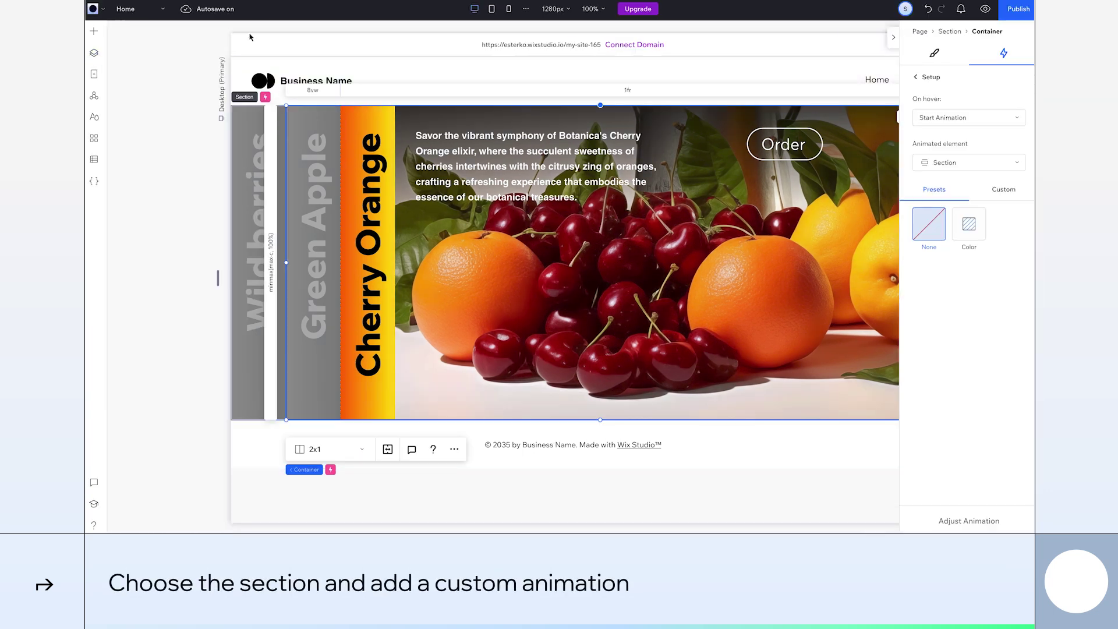
click(1004, 189)
click(950, 213)
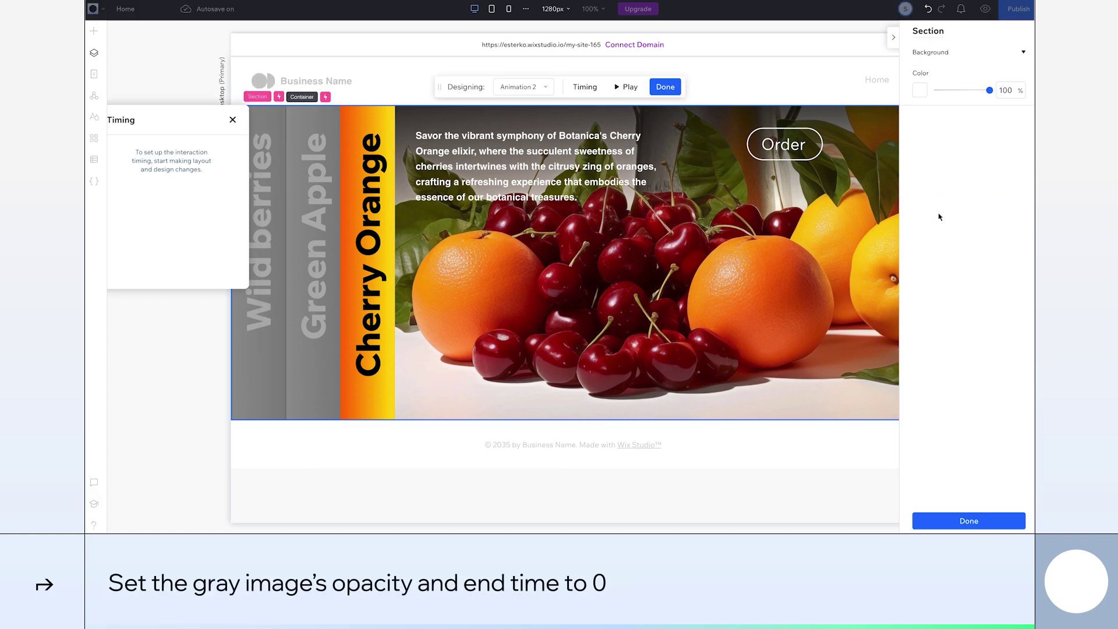
Step: Set the gray image behind Green Apple to 0 opacity and make the Green Apple title black
click(308, 236)
click(308, 236)
double_click(1006, 266)
text(0)
key(Return)
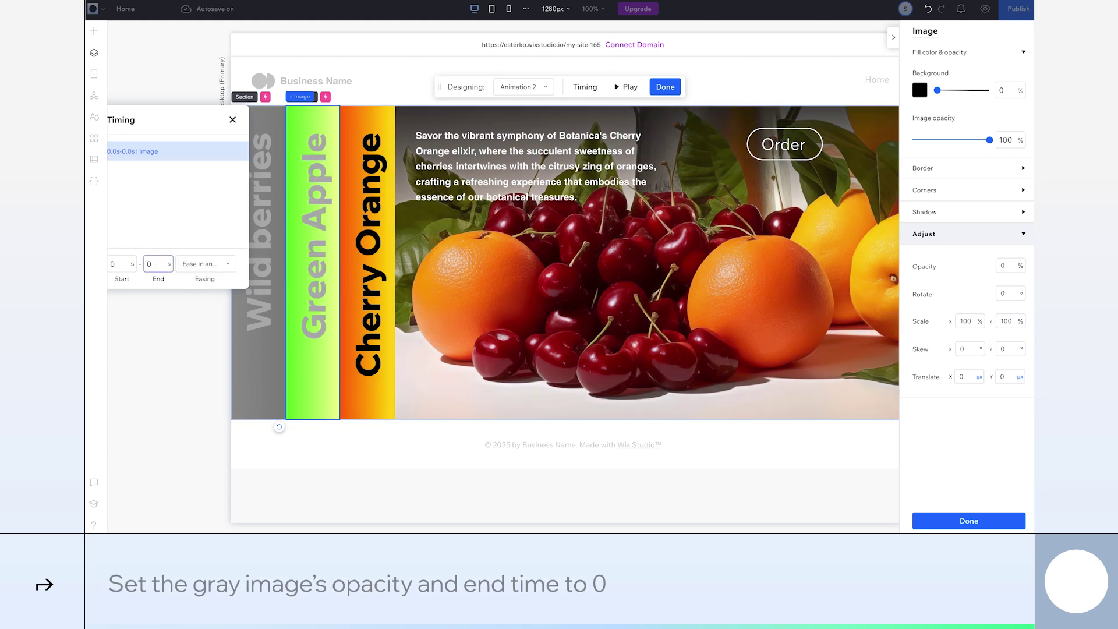
click(319, 275)
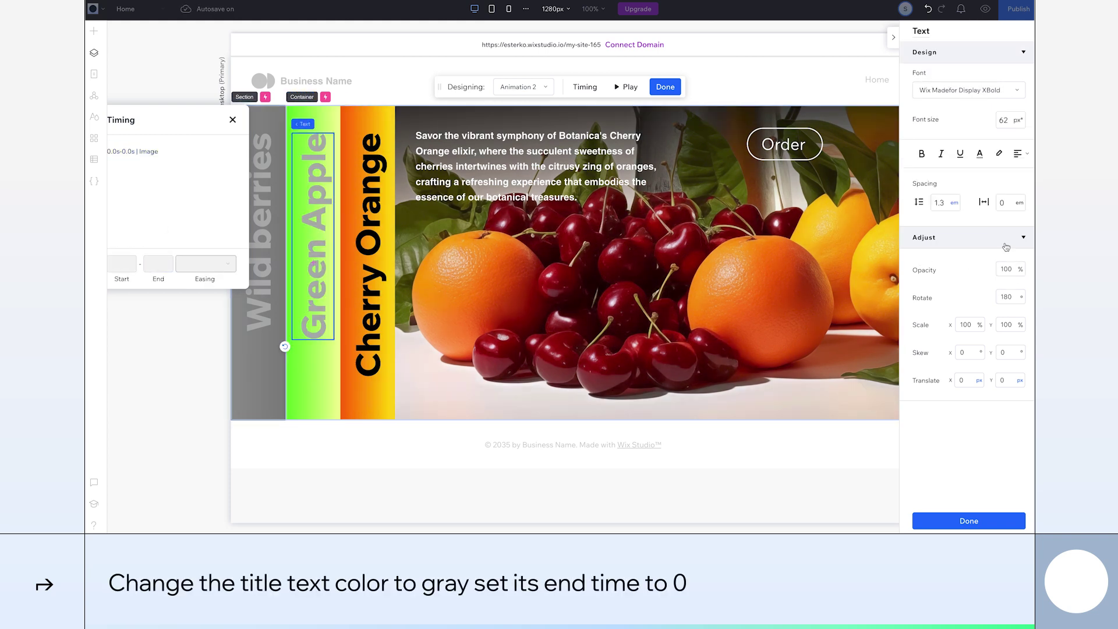
click(979, 154)
click(1025, 266)
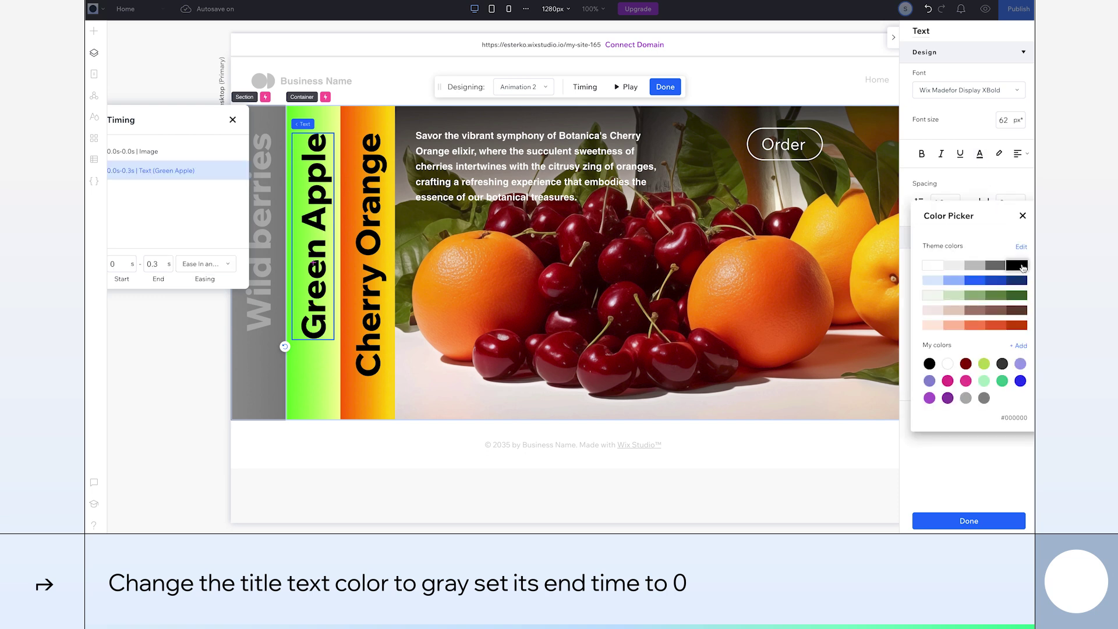
Step: Turn the Cherry Orange title gray with end time 0, and set the orange image to 0 opacity
click(370, 292)
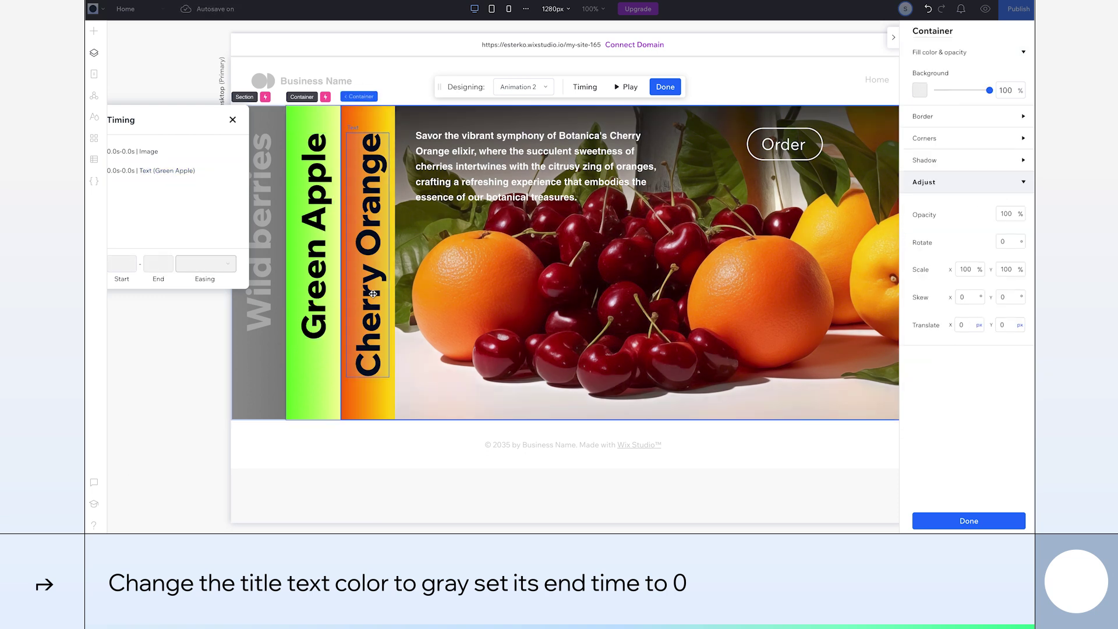
click(372, 293)
click(979, 154)
click(968, 398)
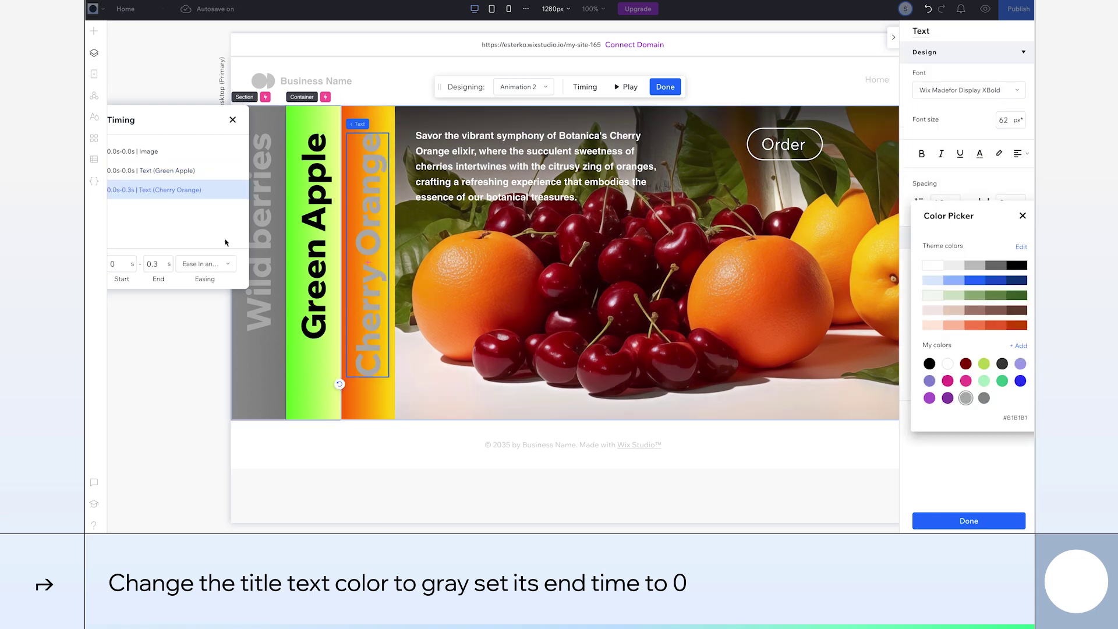
click(161, 267)
text(0)
click(838, 319)
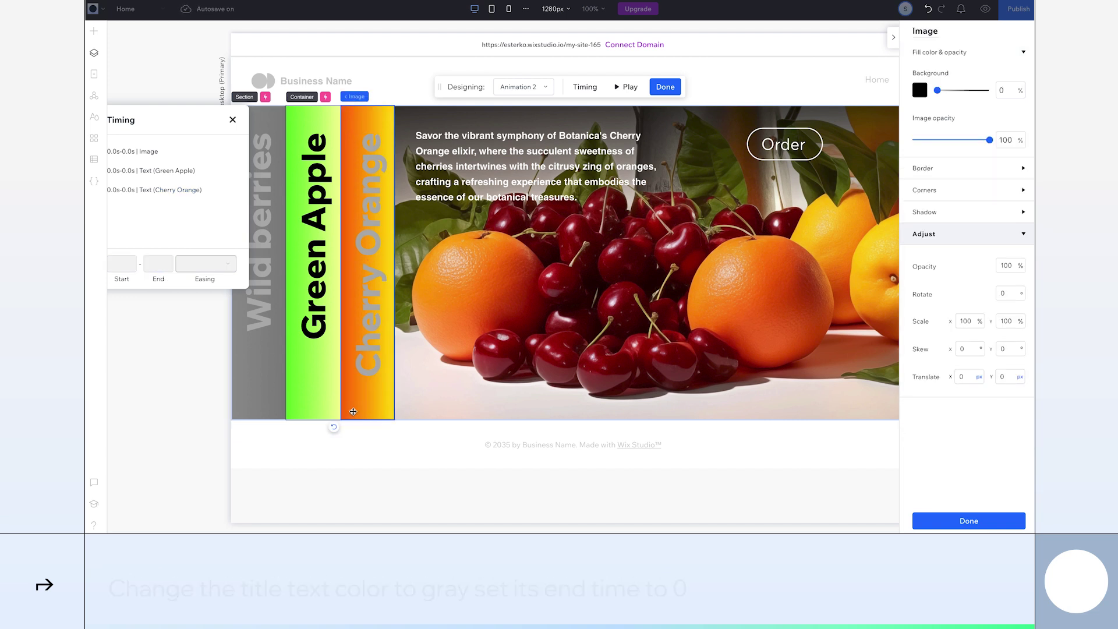
double_click(1011, 266)
key(Return)
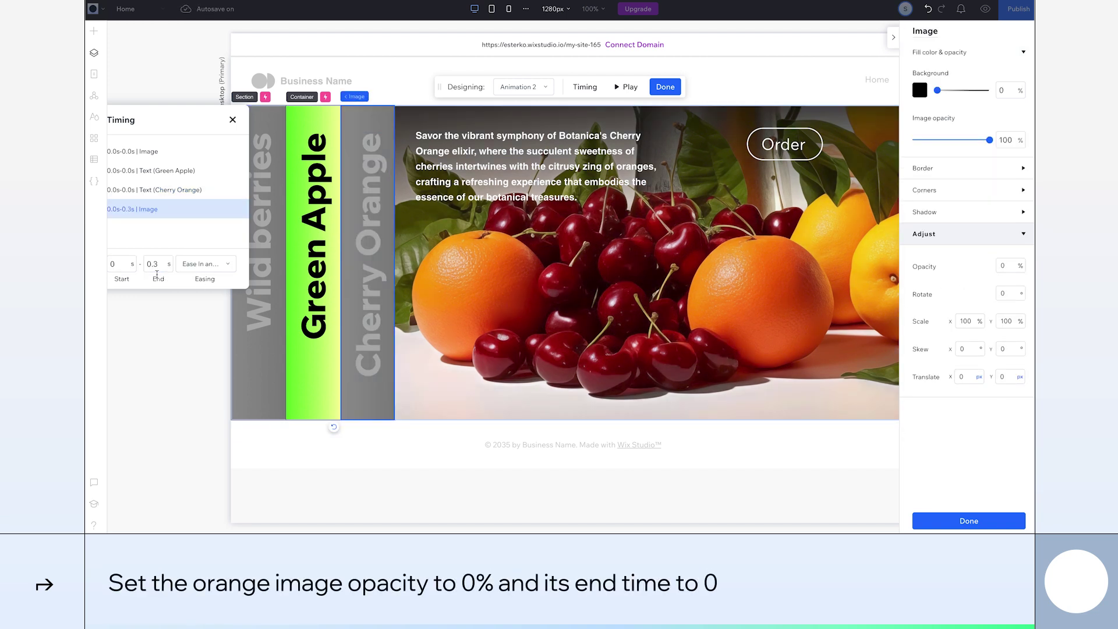
Step: Make the end time 0 and slide the Cherry Orange card 76vw right
text(0)
key(Return)
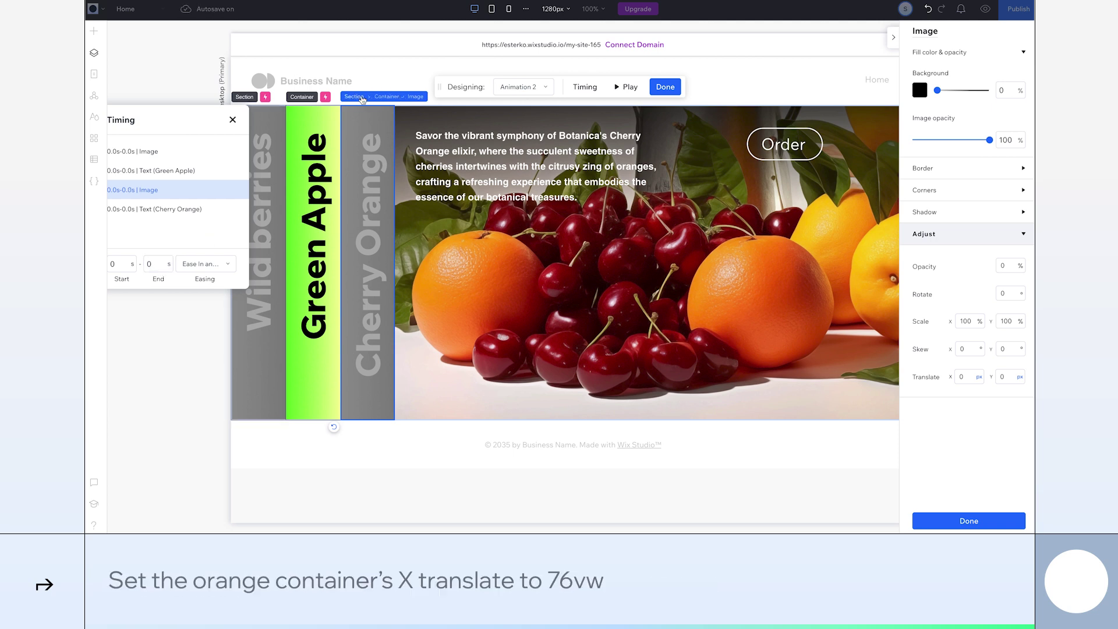
click(386, 98)
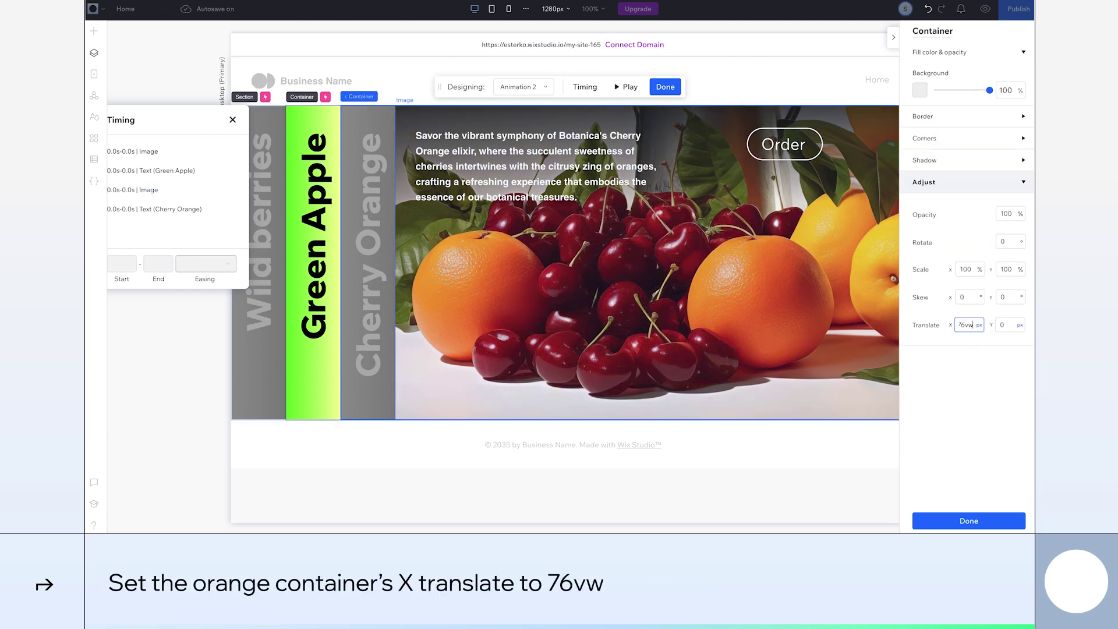
text(76vw)
key(Return)
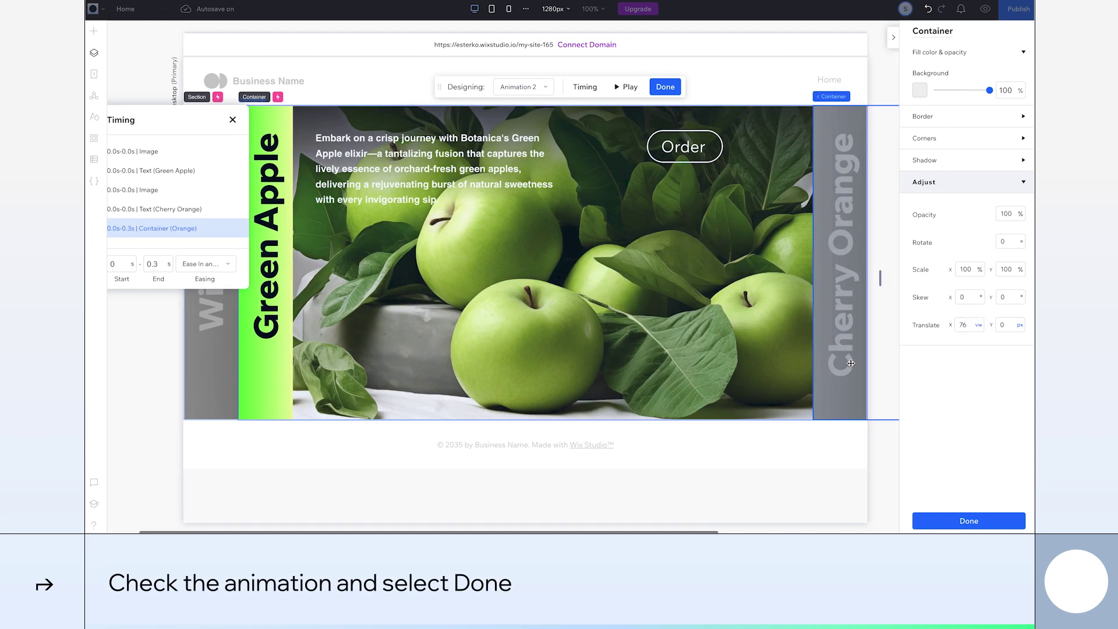
Step: Preview Animation 2, finish it, and show the mobile layout
click(628, 87)
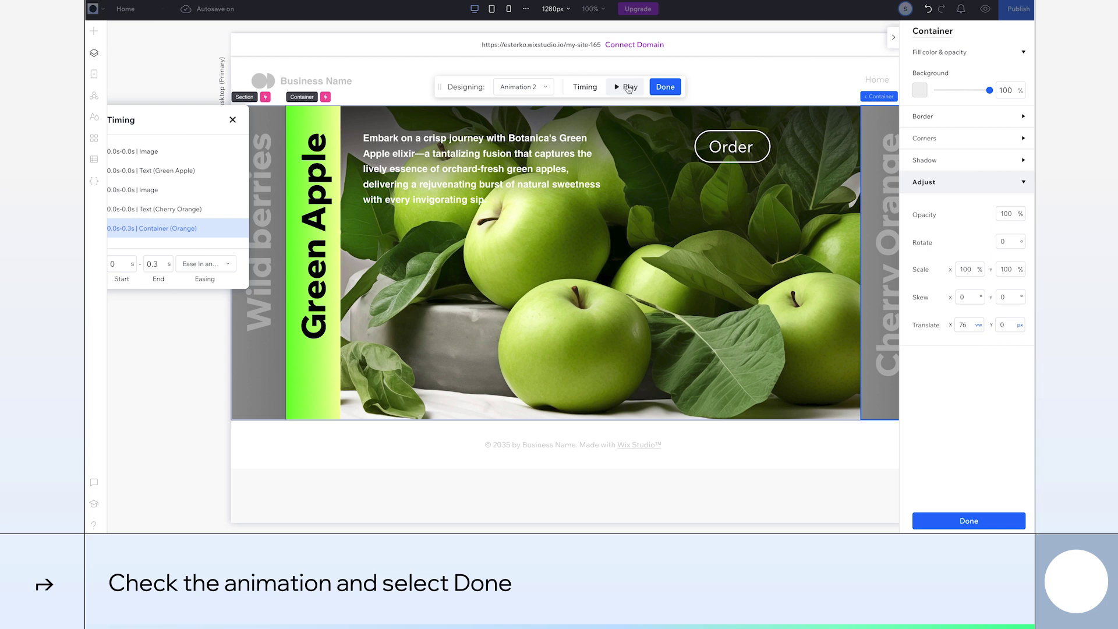
click(661, 88)
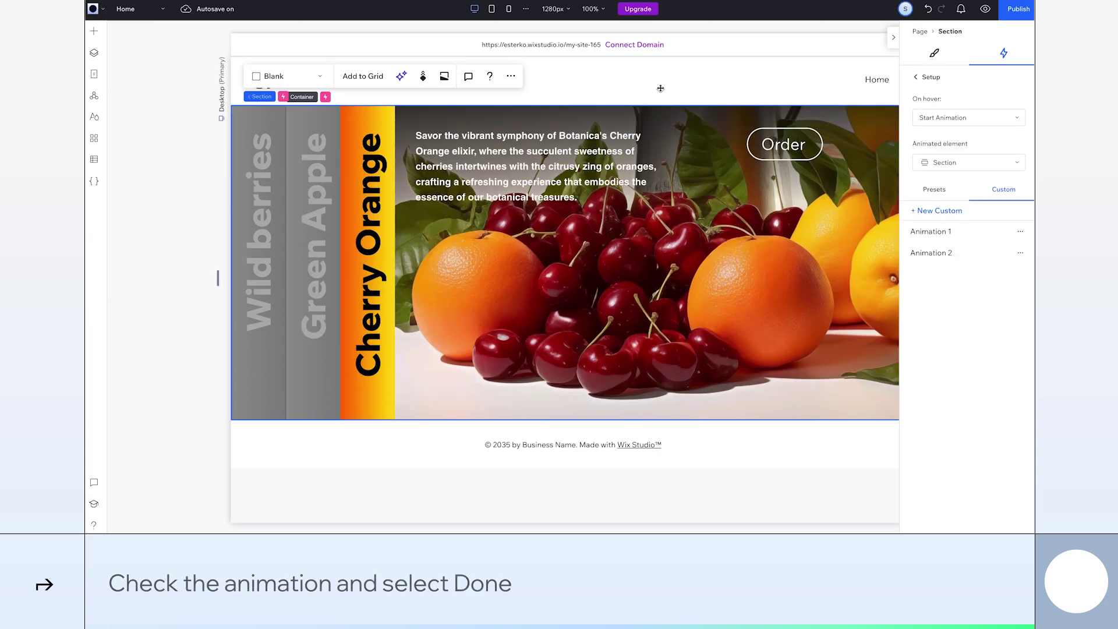
click(509, 11)
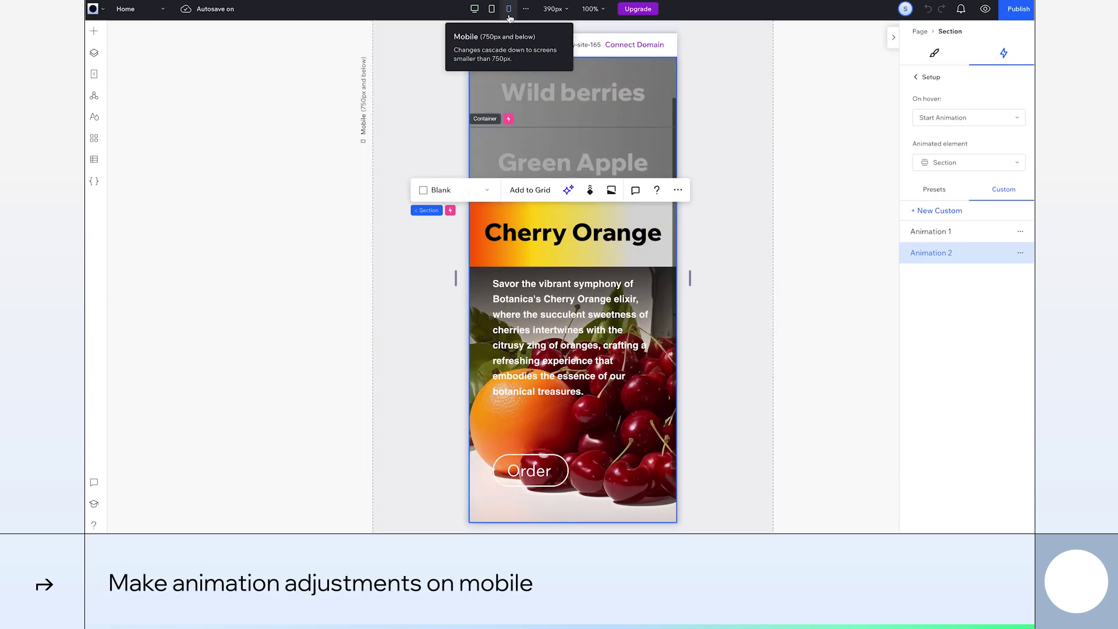
Step: Start a new custom hover animation on the Wild berries card and make its title black
click(647, 77)
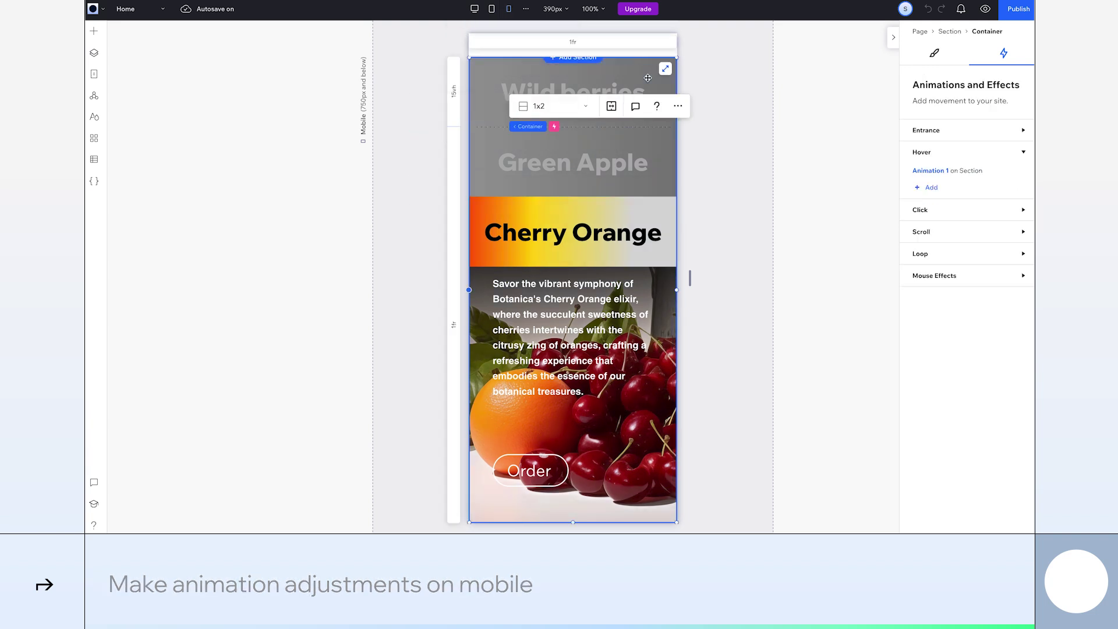
click(923, 172)
click(949, 211)
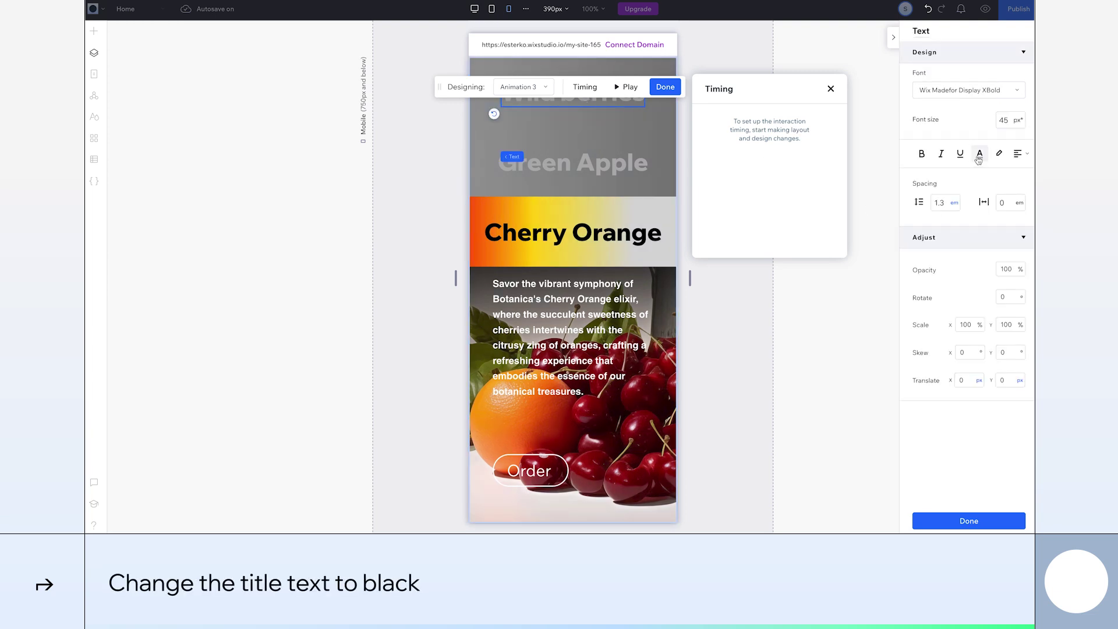
click(979, 154)
click(930, 365)
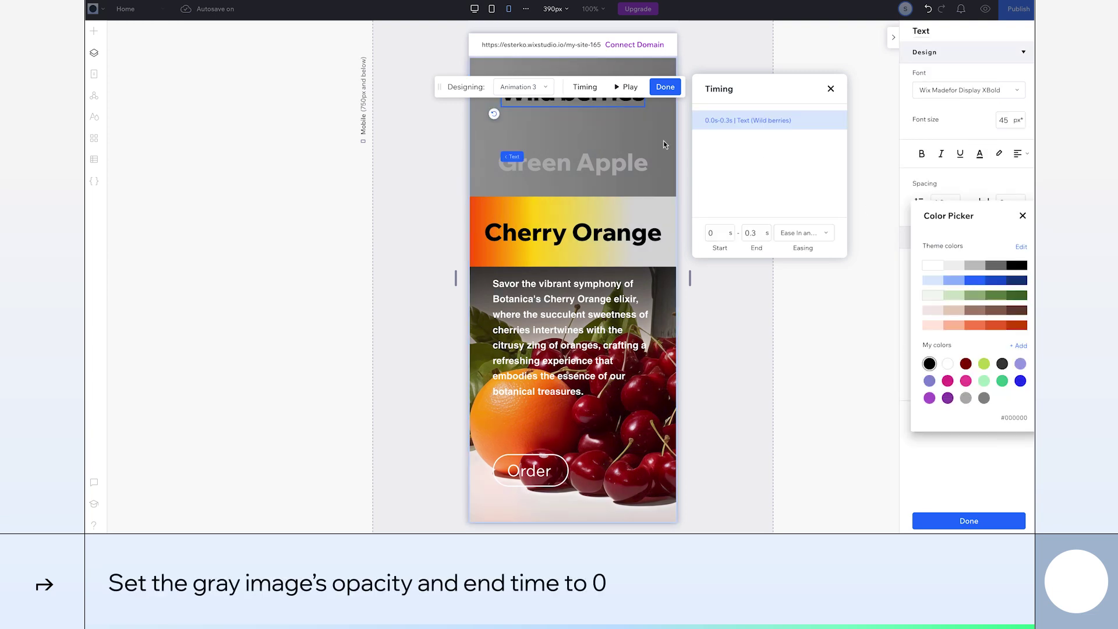
click(655, 100)
Step: Set the Wild berries image and title changes to end at 0 s
click(654, 101)
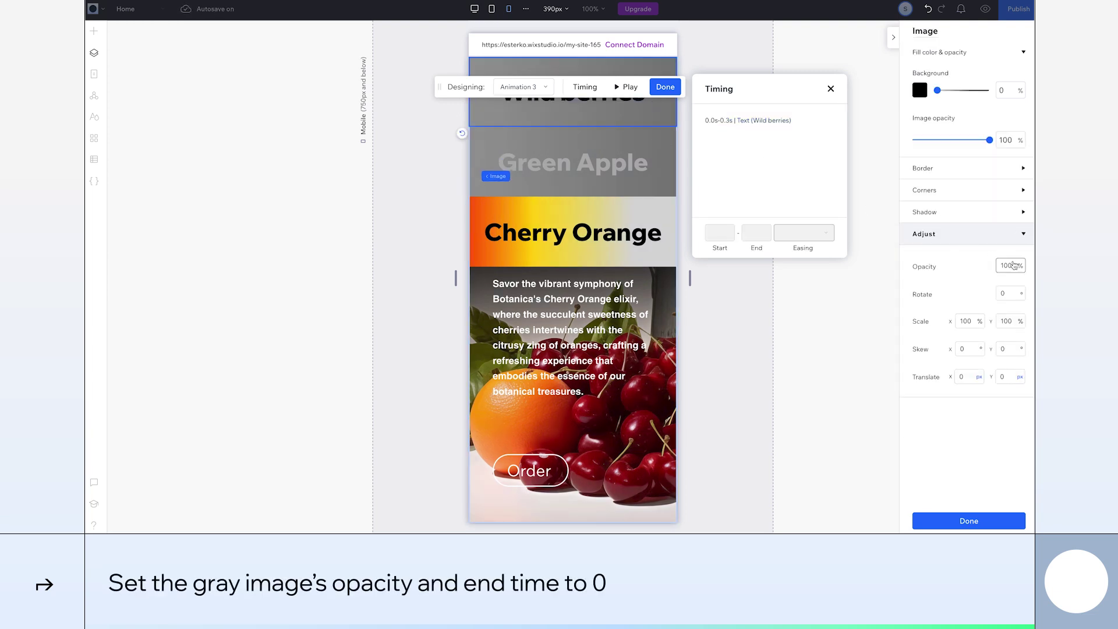
click(757, 233)
click(743, 147)
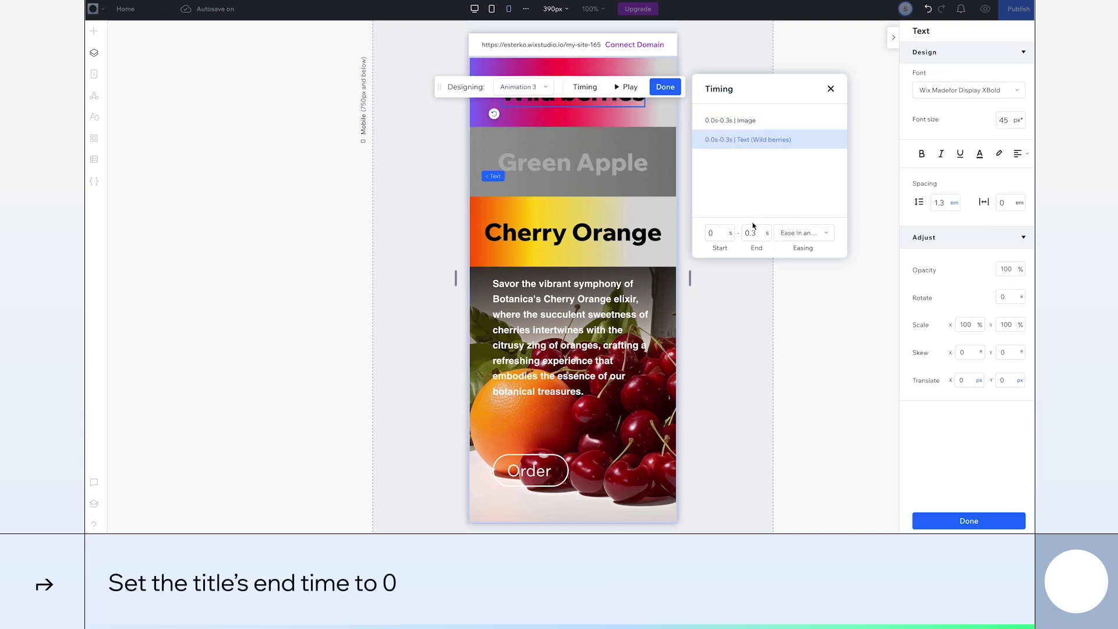
click(756, 233)
text(0)
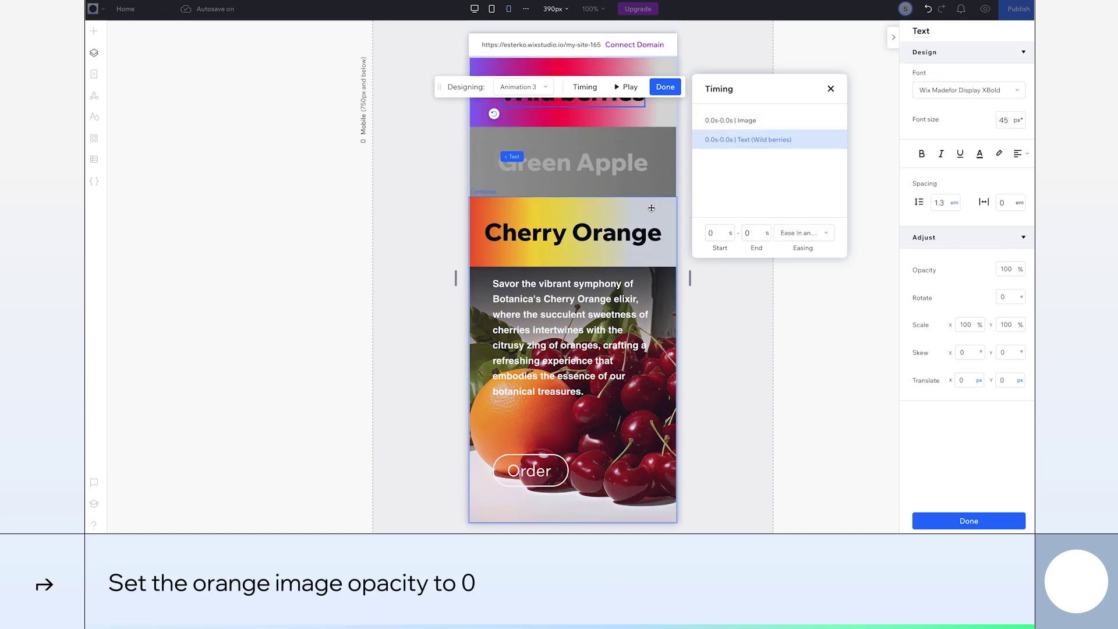
Step: Turn the Cherry Orange title light gray and select its image's timing entry
click(573, 233)
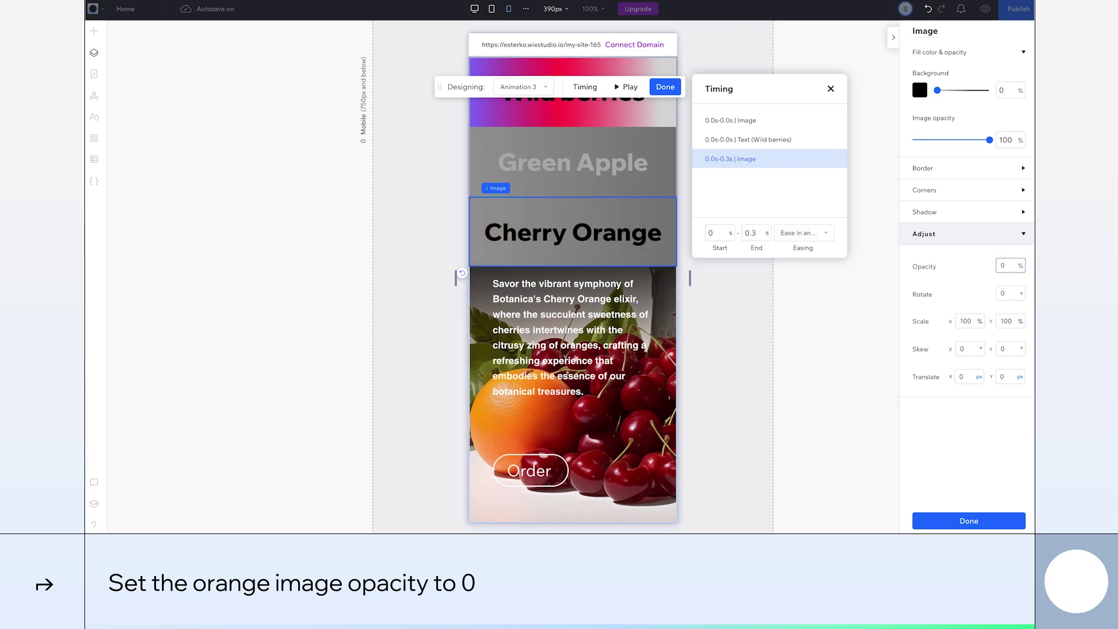
click(643, 233)
click(980, 155)
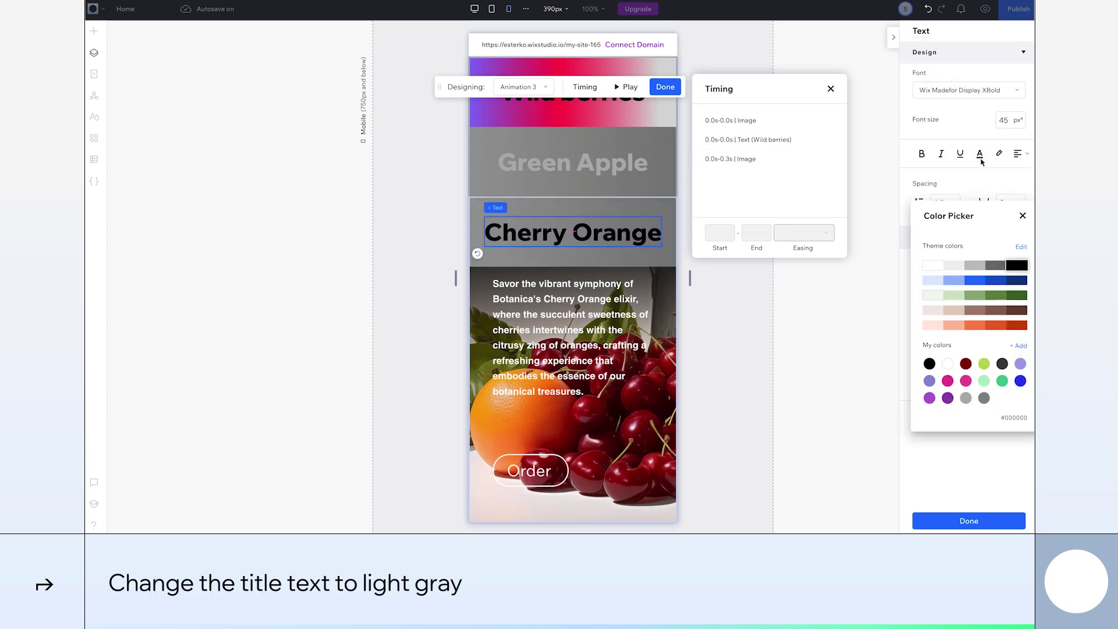
click(967, 399)
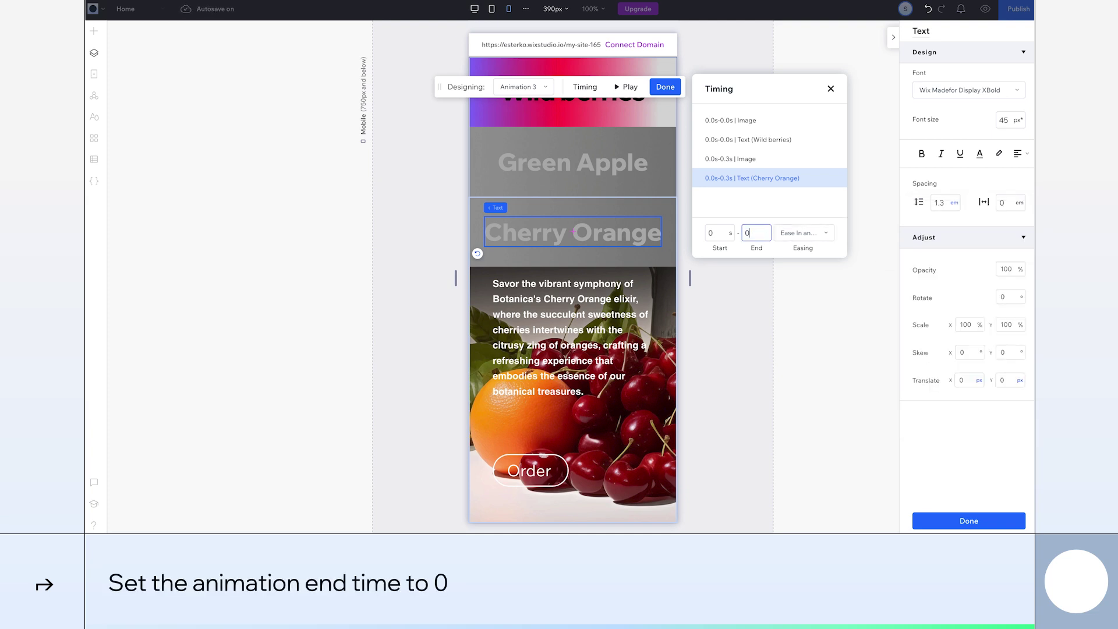
click(742, 177)
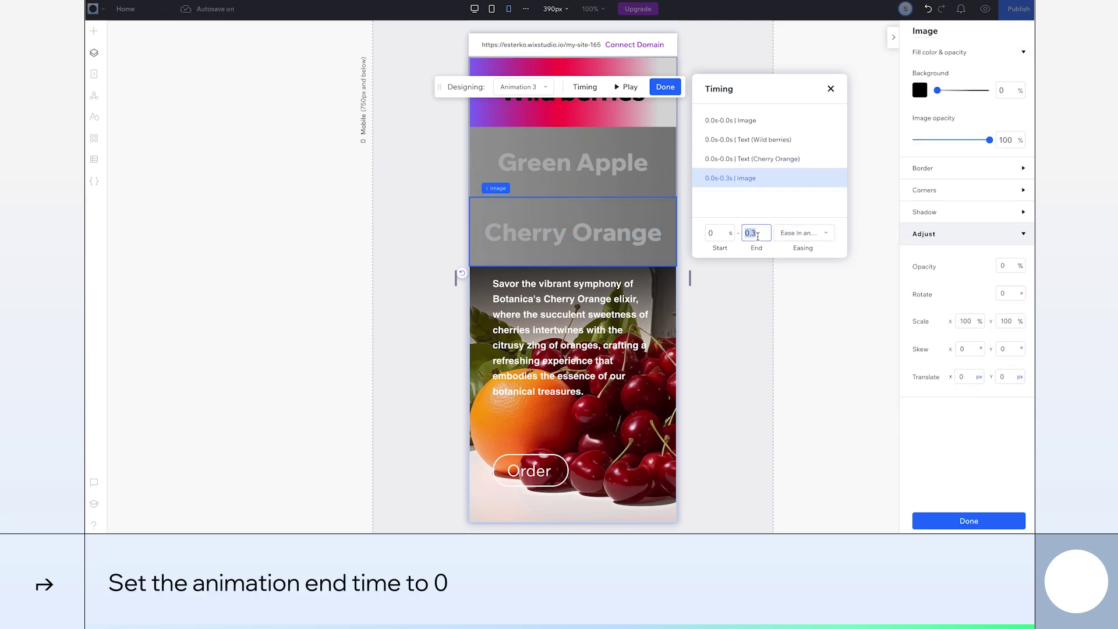
Step: Slide the Cherry Orange and Green Apple containers down 55vh, then preview and finish Animation 3
key(Return)
click(782, 265)
click(1006, 326)
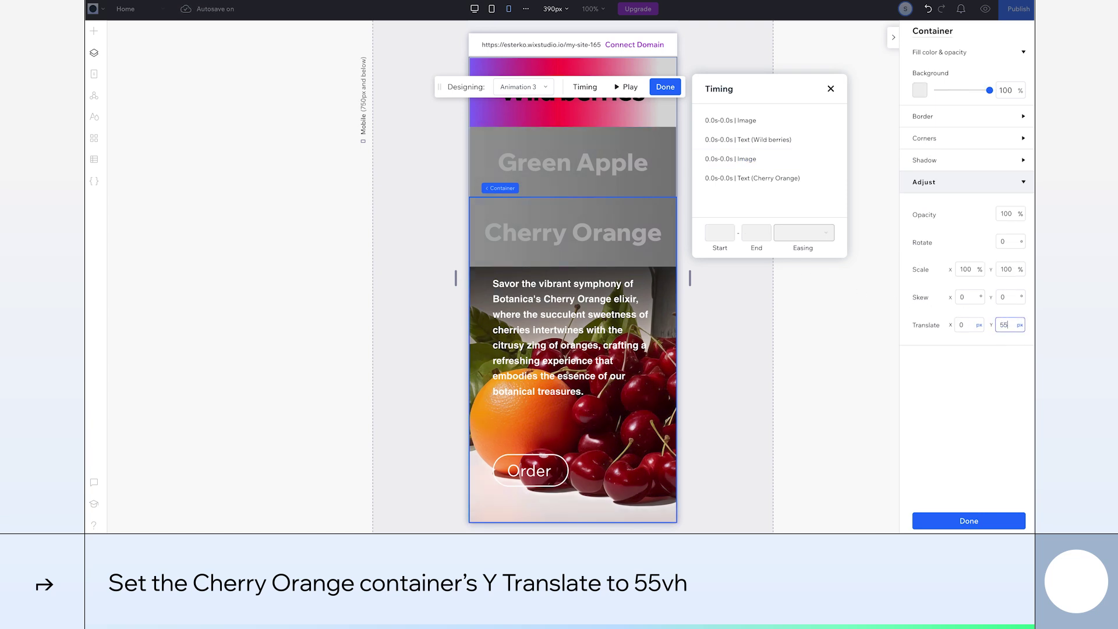
text(55vh)
key(Return)
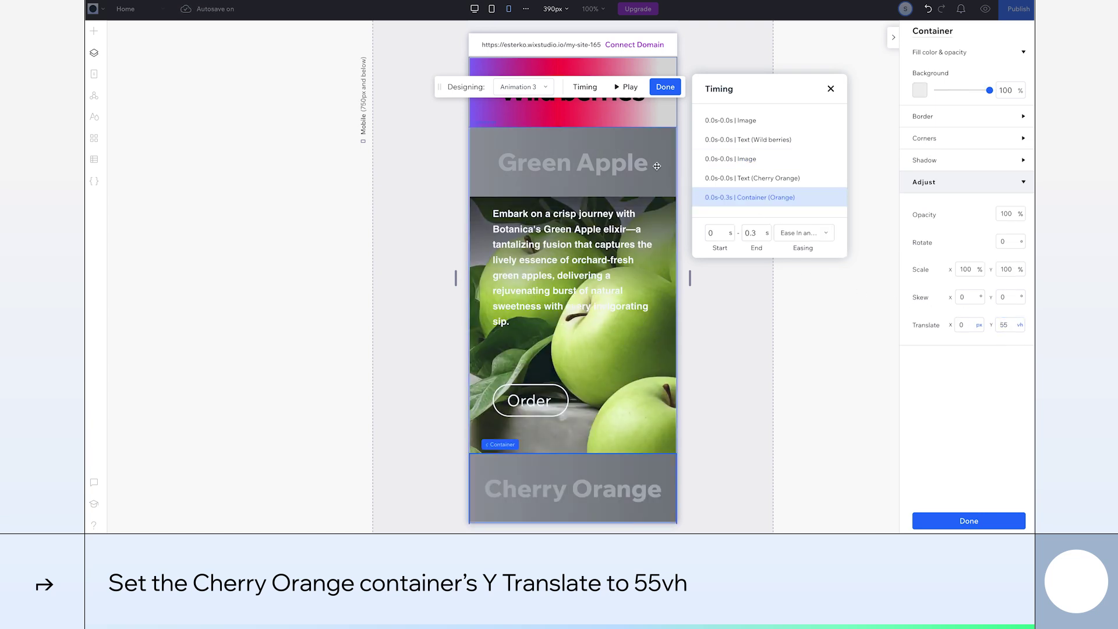
click(653, 162)
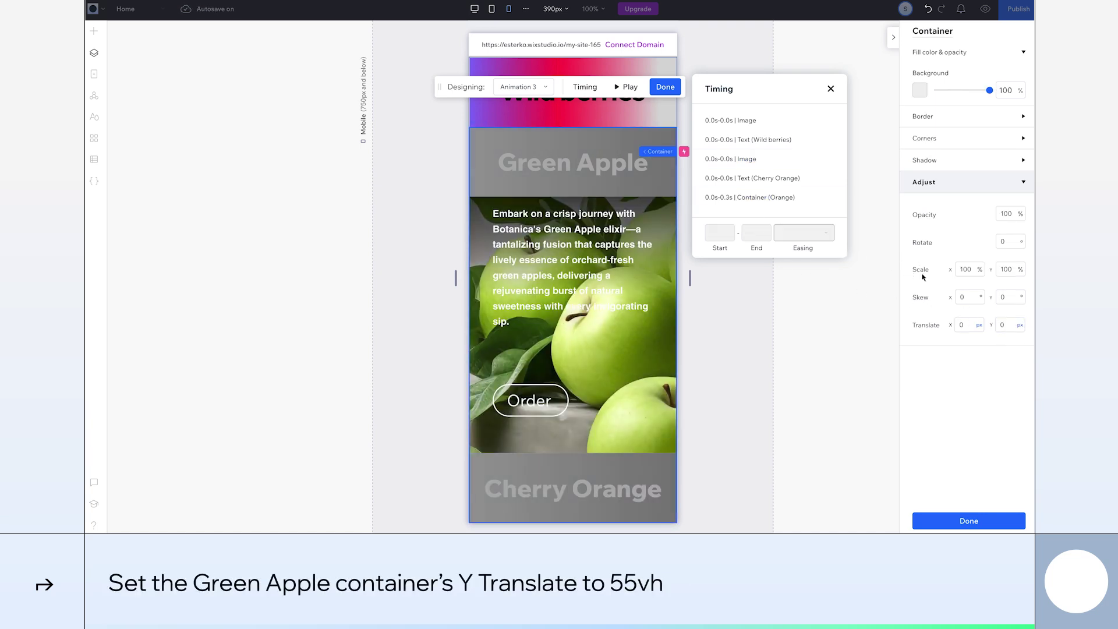
click(1008, 327)
key(Return)
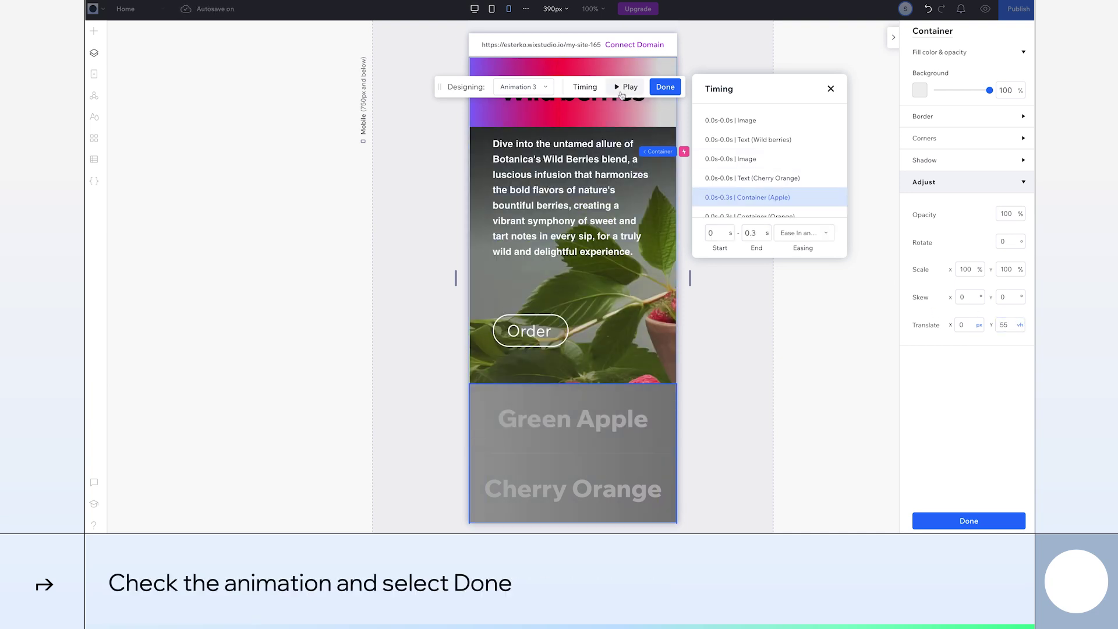
click(626, 87)
click(664, 87)
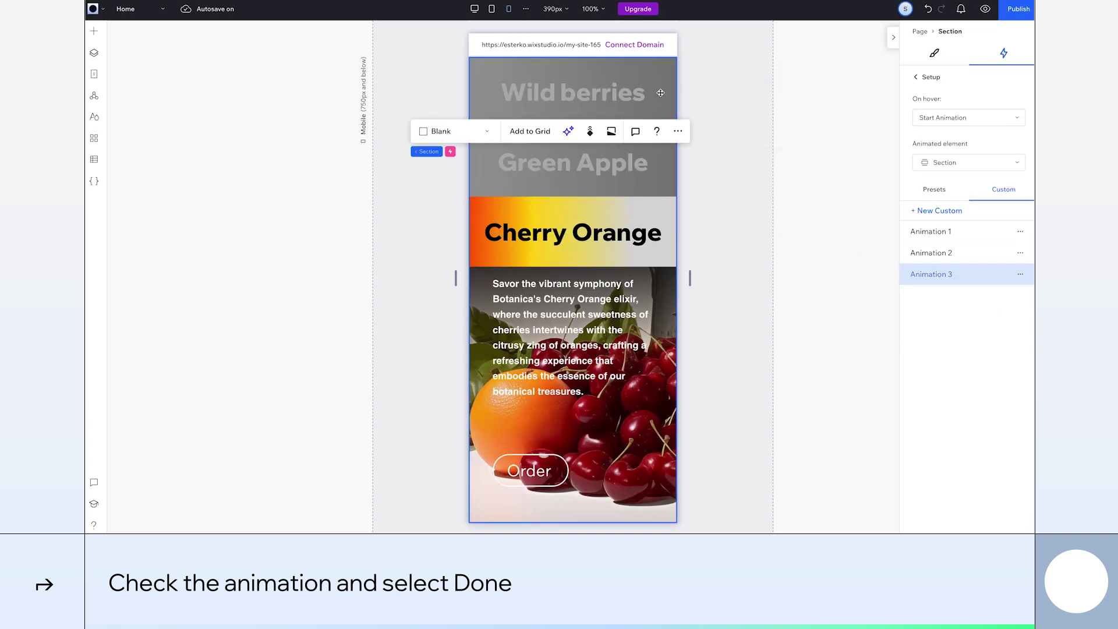
Step: Start Animation 4 on the Green Apple container and turn the Cherry Orange title light gray
click(665, 167)
click(931, 170)
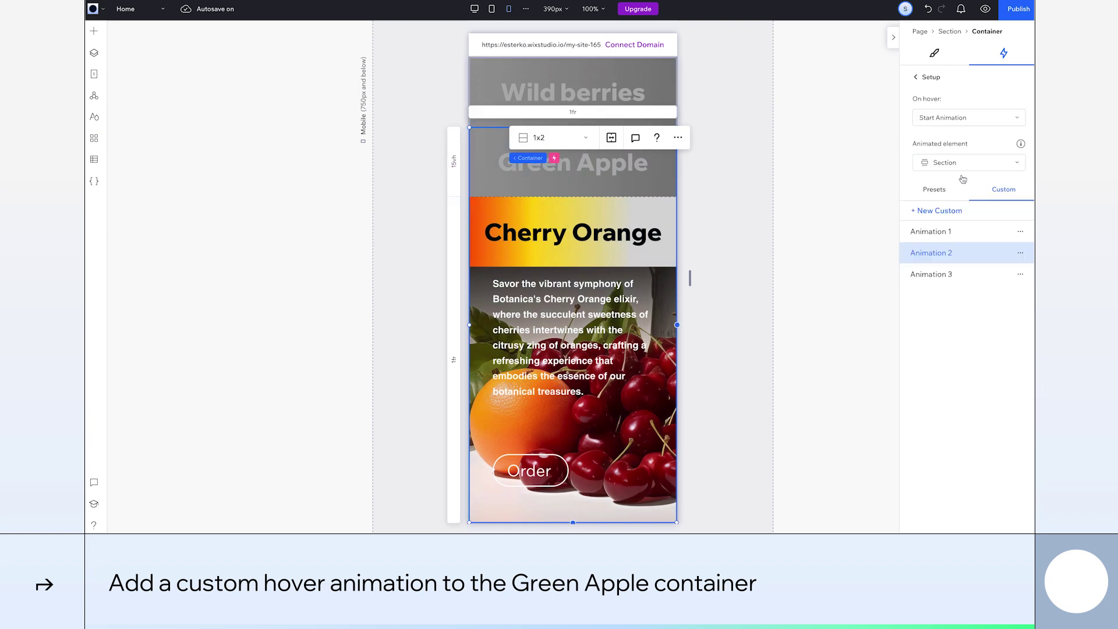
click(955, 211)
click(573, 232)
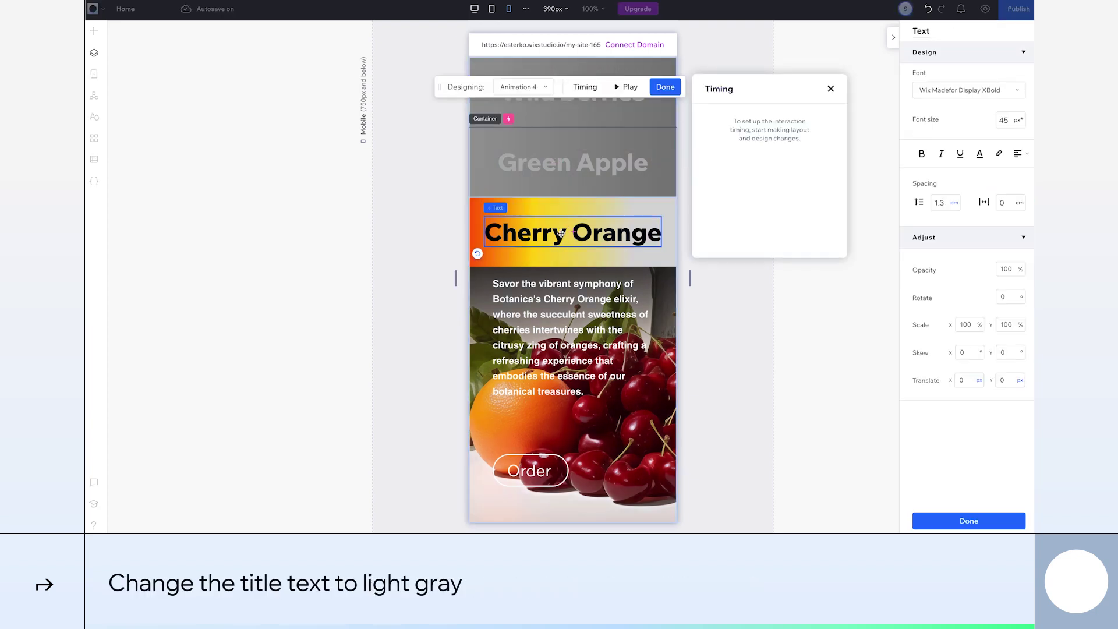
click(979, 155)
click(965, 398)
Step: Set the Cherry Orange image to 0 opacity, make its changes instant, and make the Green Apple title black
click(1011, 268)
text(0)
key(Return)
click(756, 233)
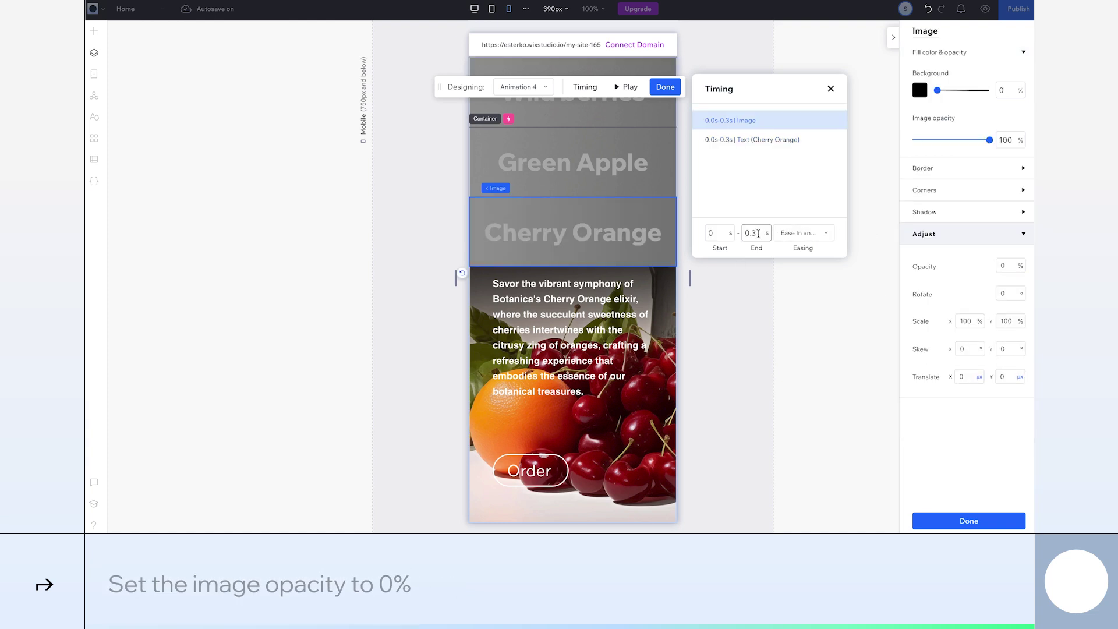
text(0)
click(749, 142)
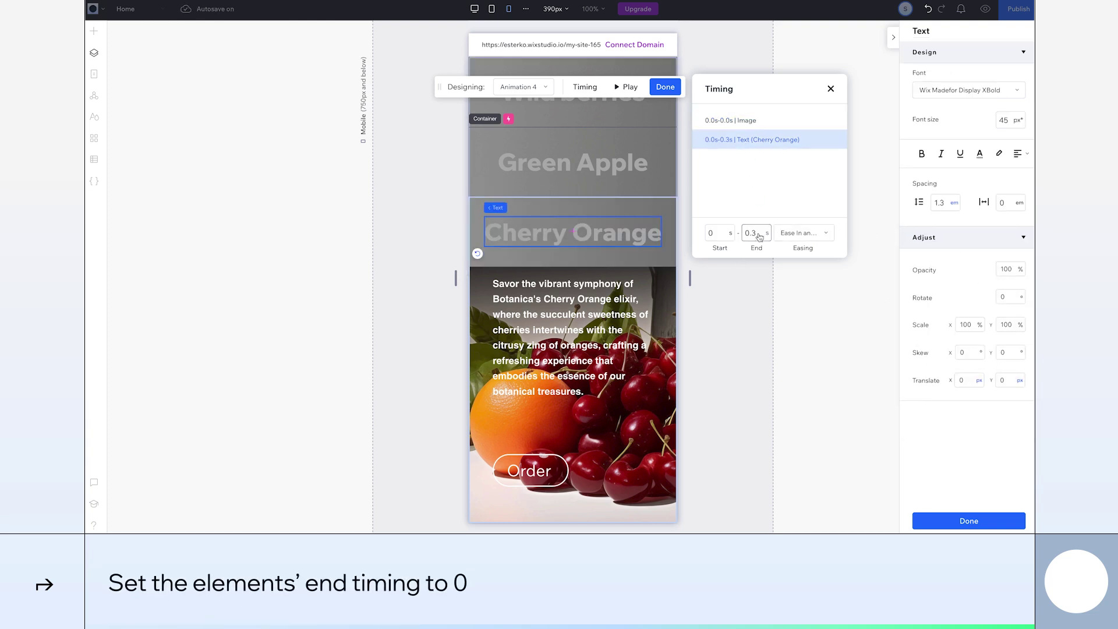
text(0)
key(Return)
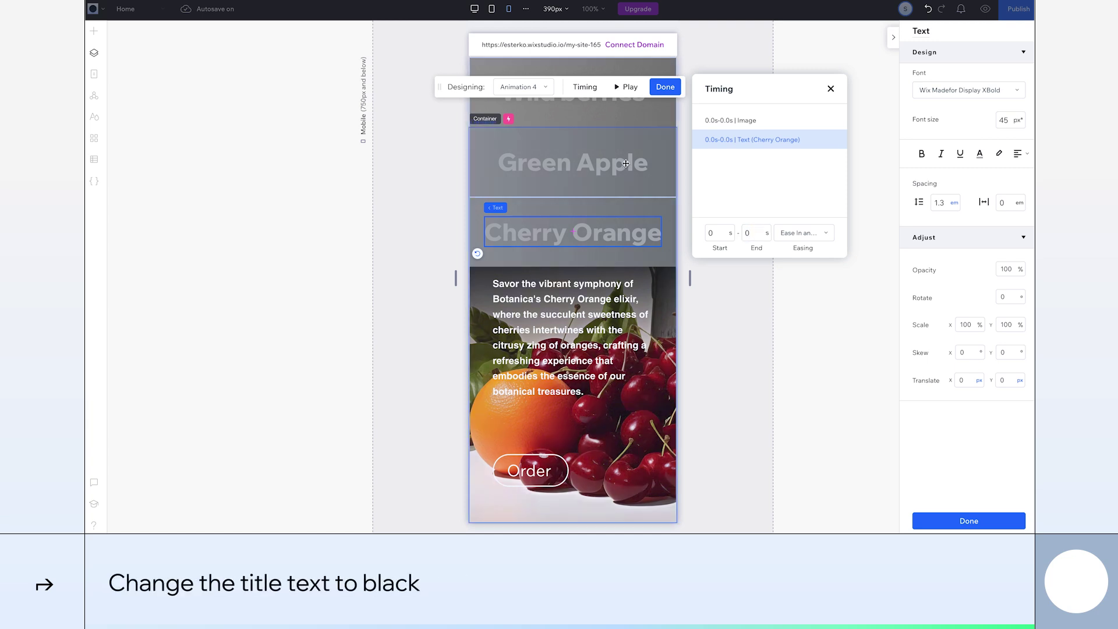
click(979, 154)
click(929, 364)
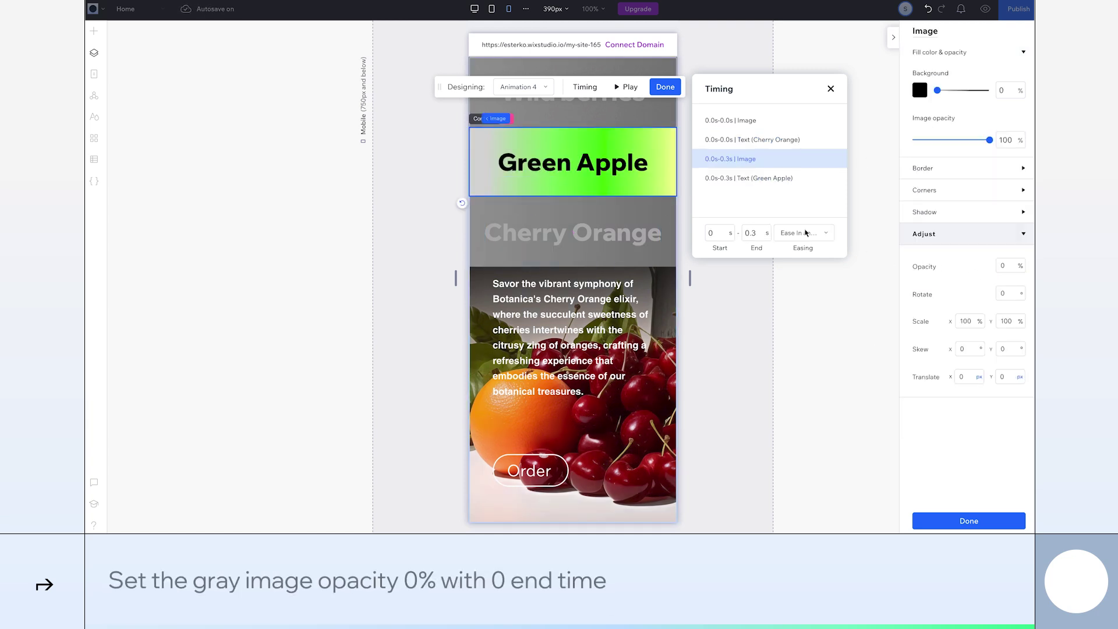
Step: Slide Cherry Orange down 55vh, make the Green Apple image and title changes instant, then preview and finish
click(641, 214)
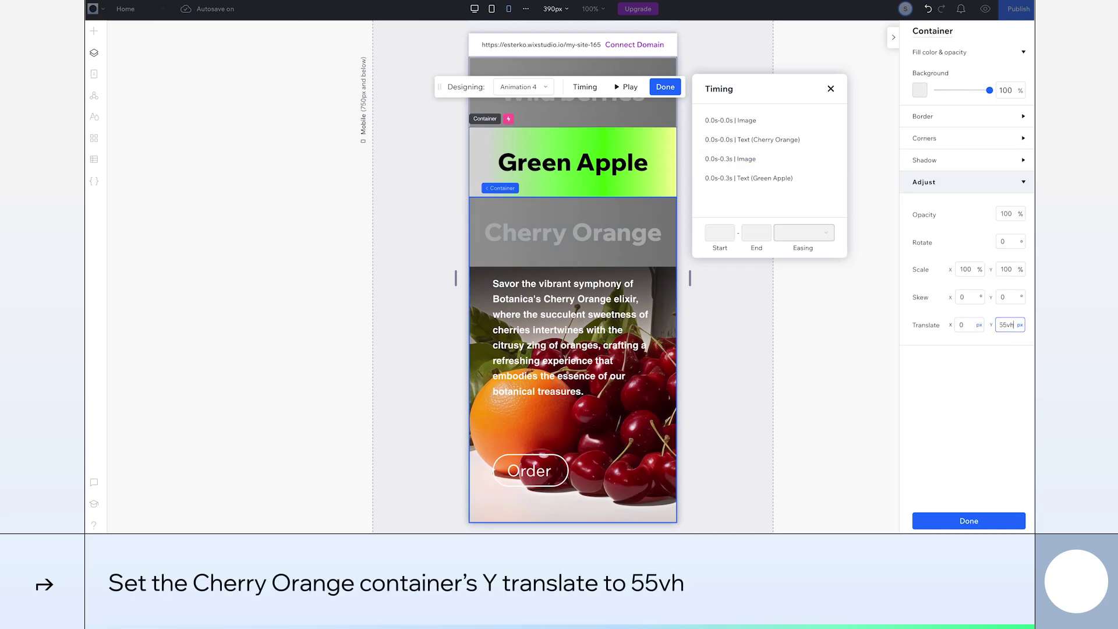
key(Return)
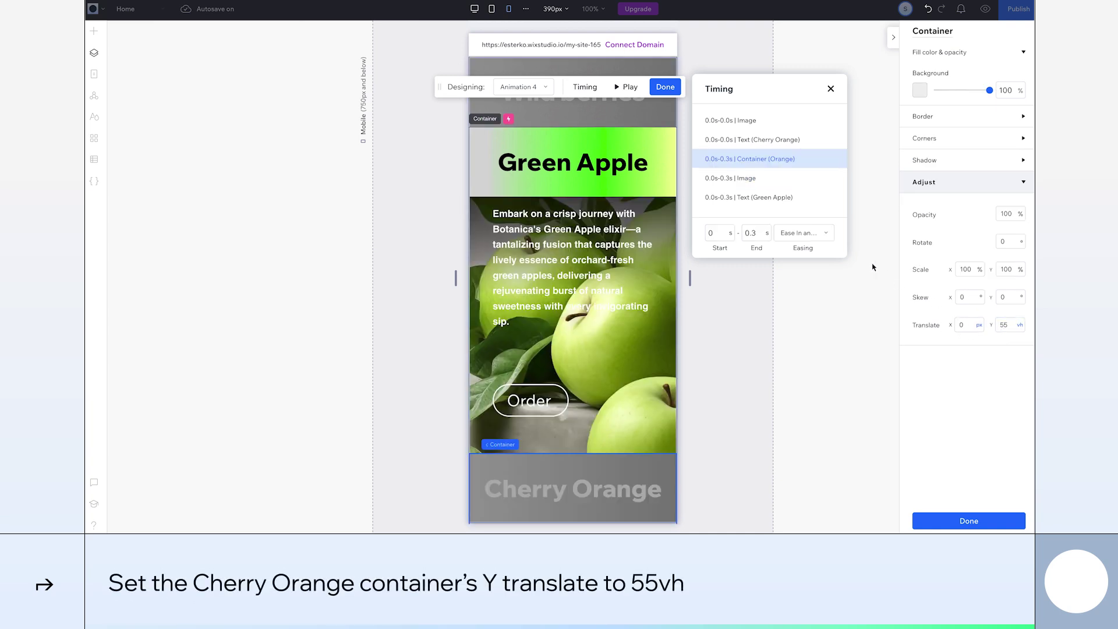
click(757, 178)
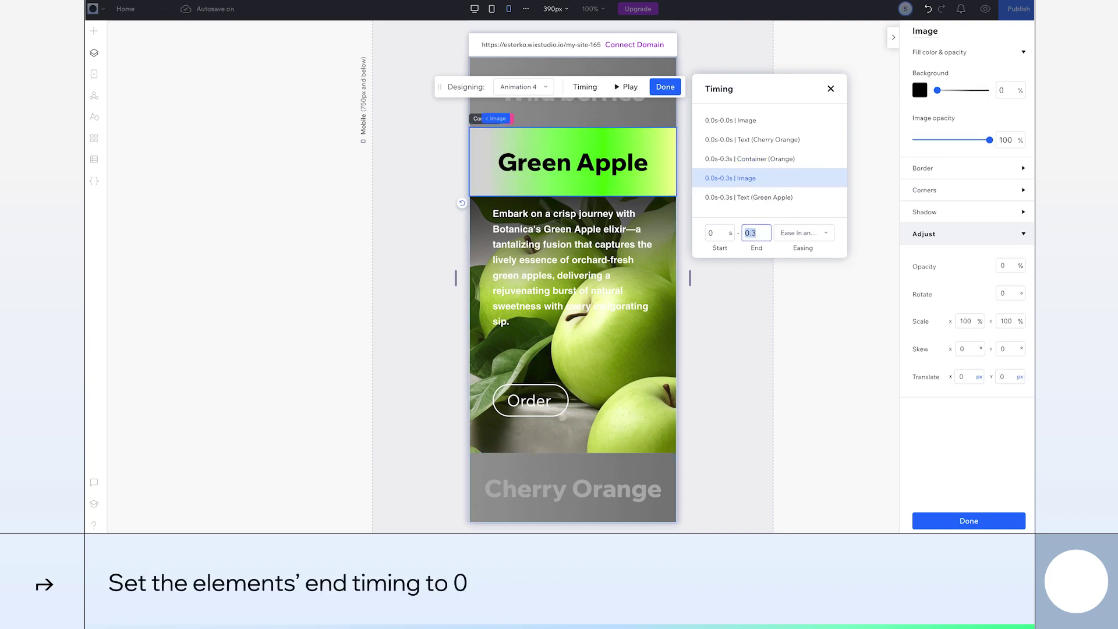
key(Return)
click(573, 162)
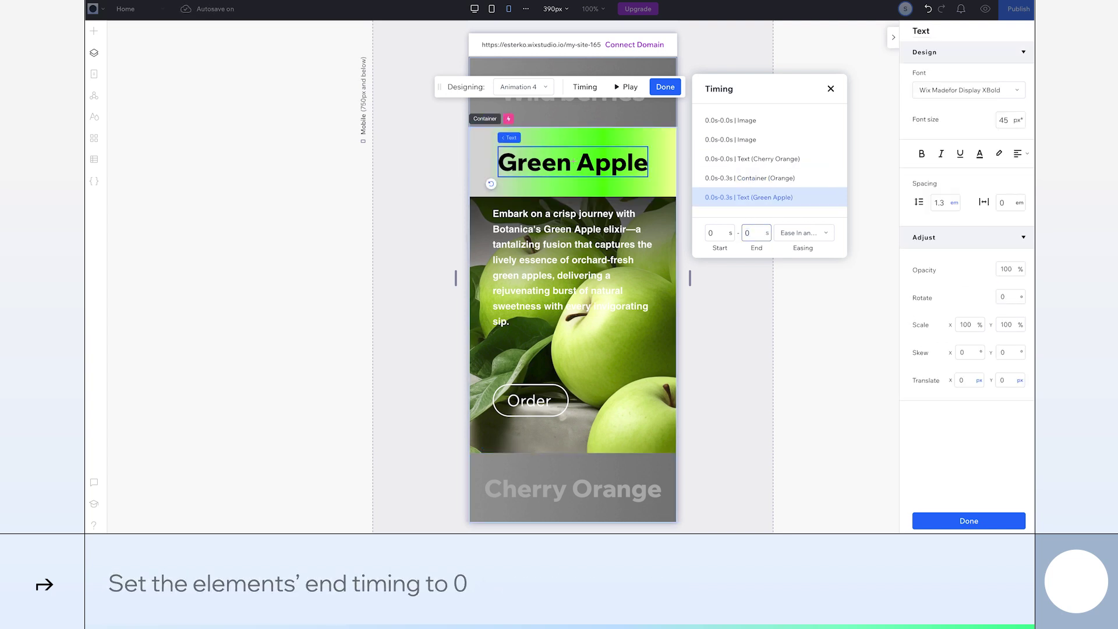
key(Return)
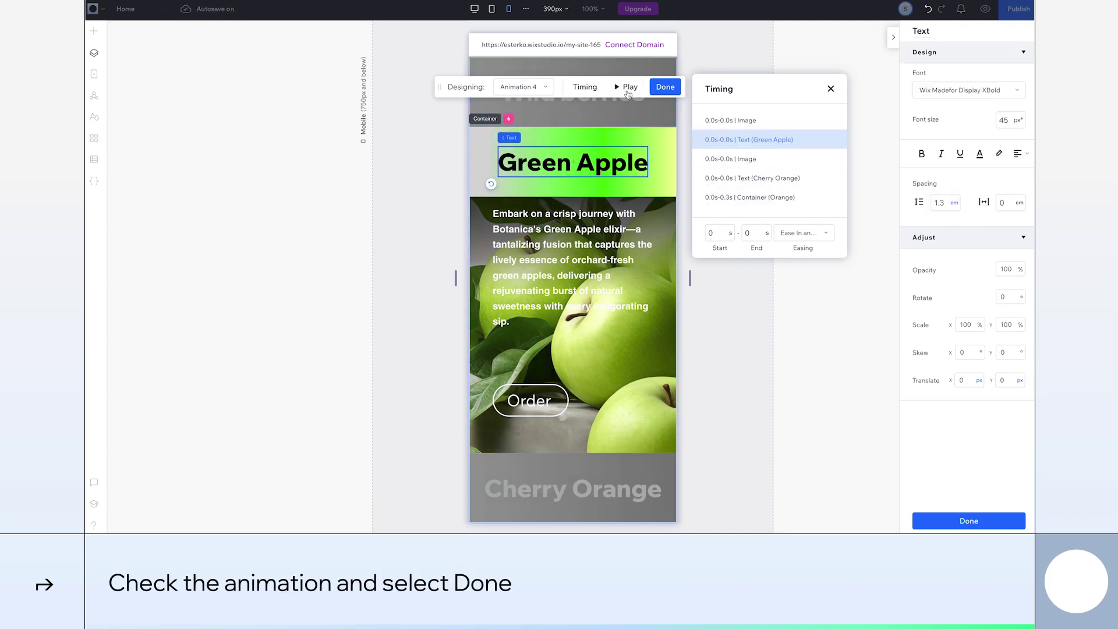
click(627, 88)
click(664, 87)
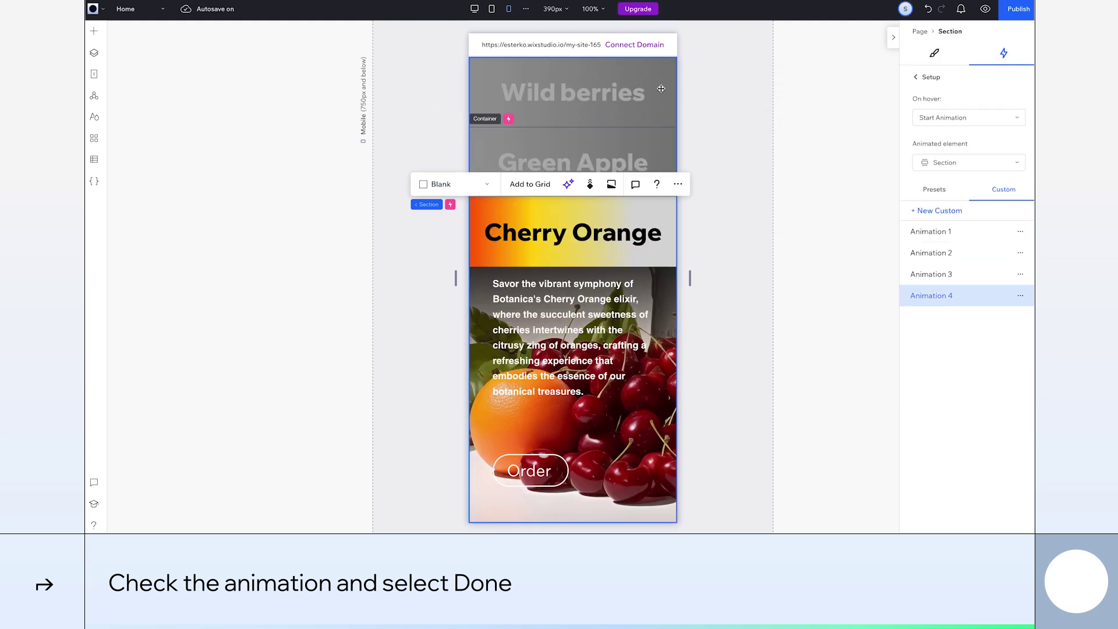
Step: Preview the desktop site and expand the Green Apple, Wild berries and Cherry Orange cards
click(474, 9)
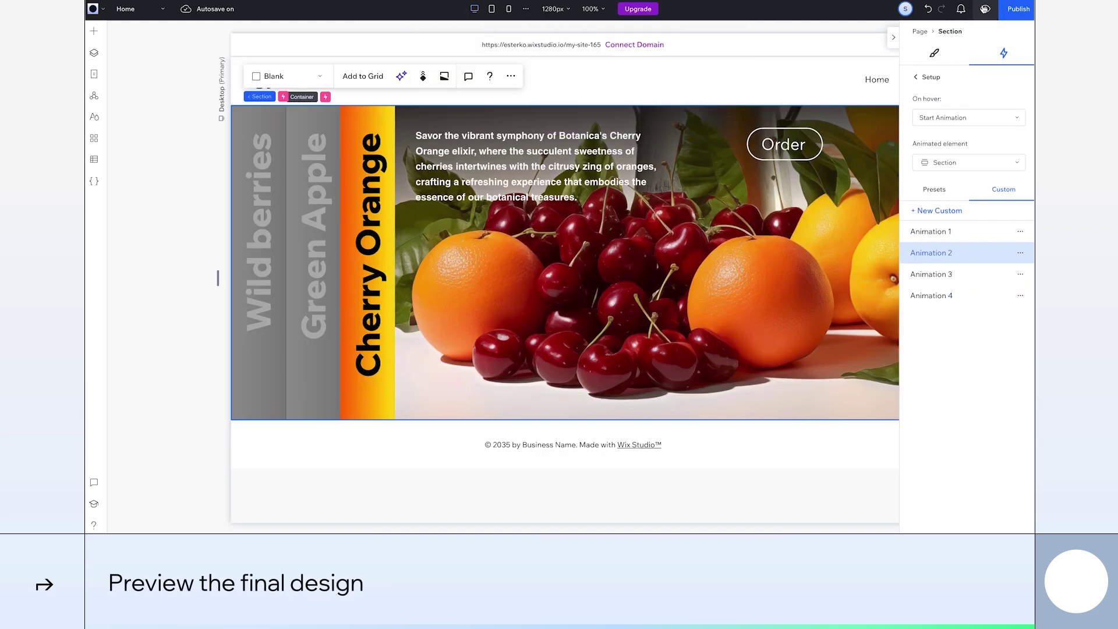
click(984, 9)
click(300, 251)
click(260, 252)
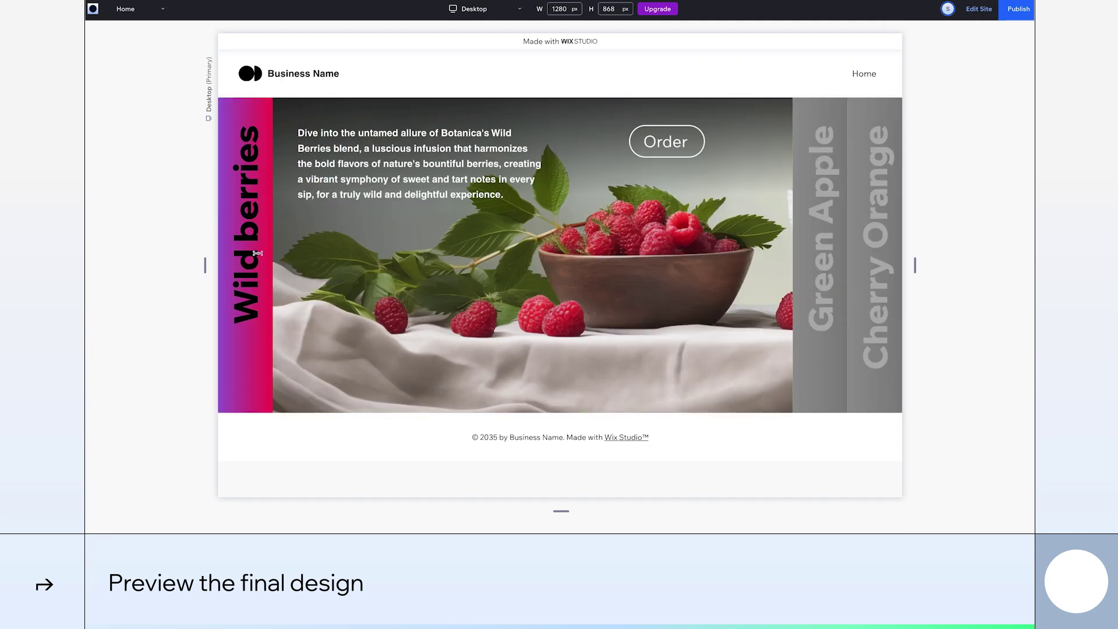
click(796, 260)
click(864, 256)
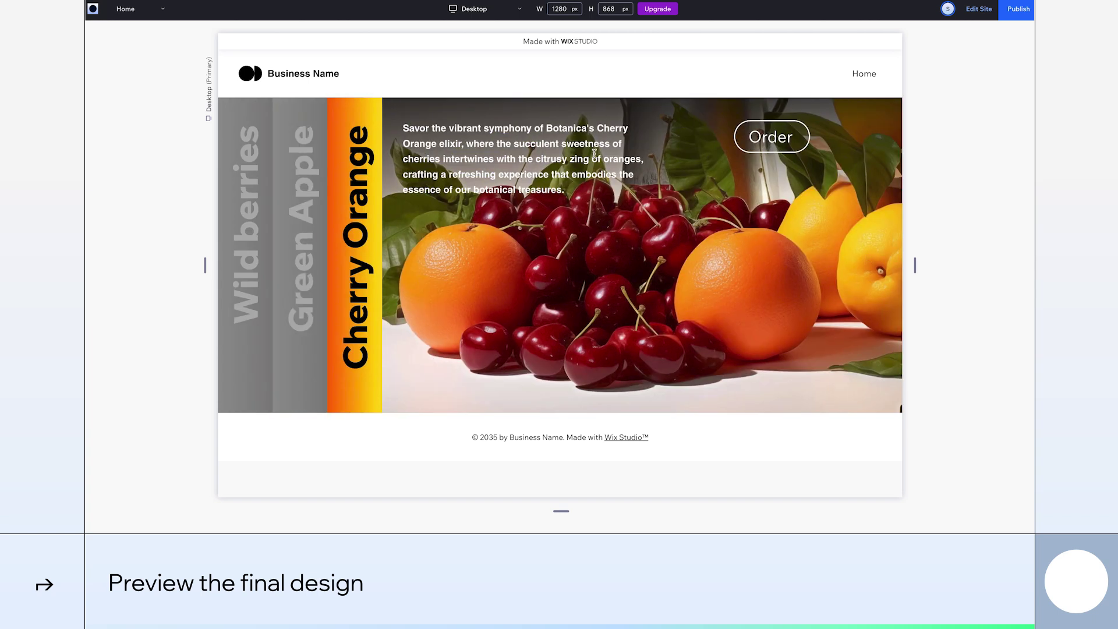
Step: Switch the preview to mobile and expand the Wild berries and Green Apple cards
click(491, 11)
click(487, 52)
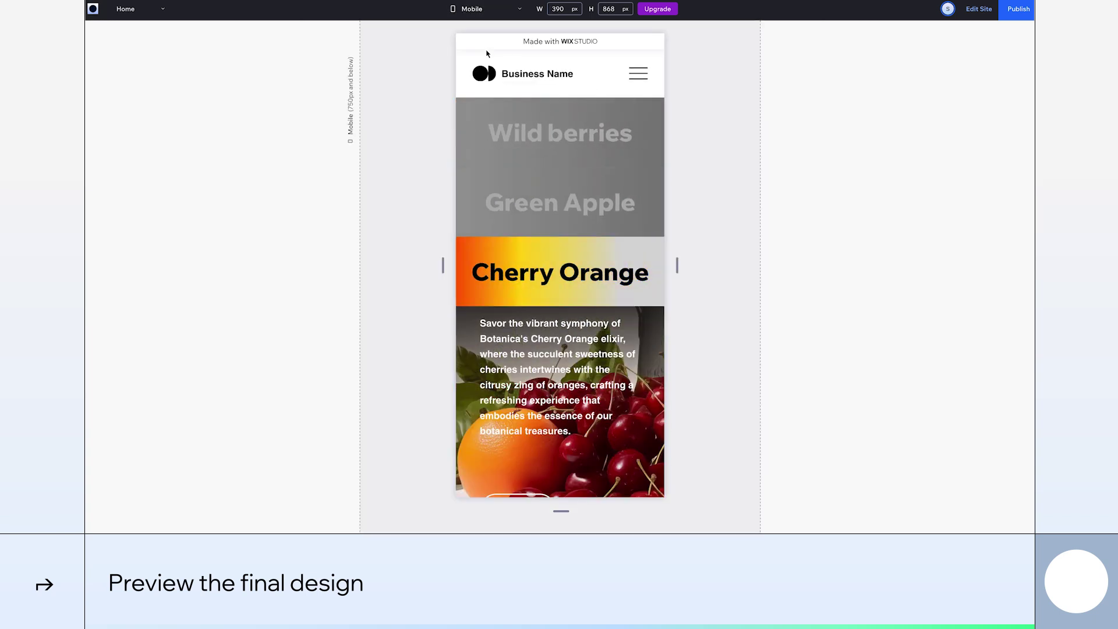
click(531, 122)
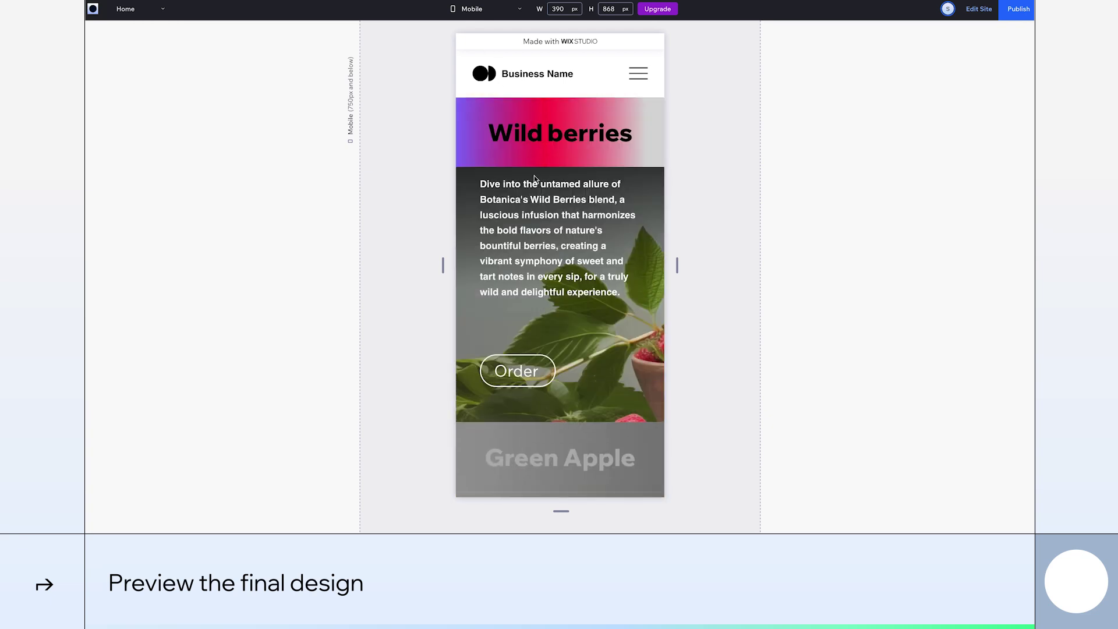
click(567, 467)
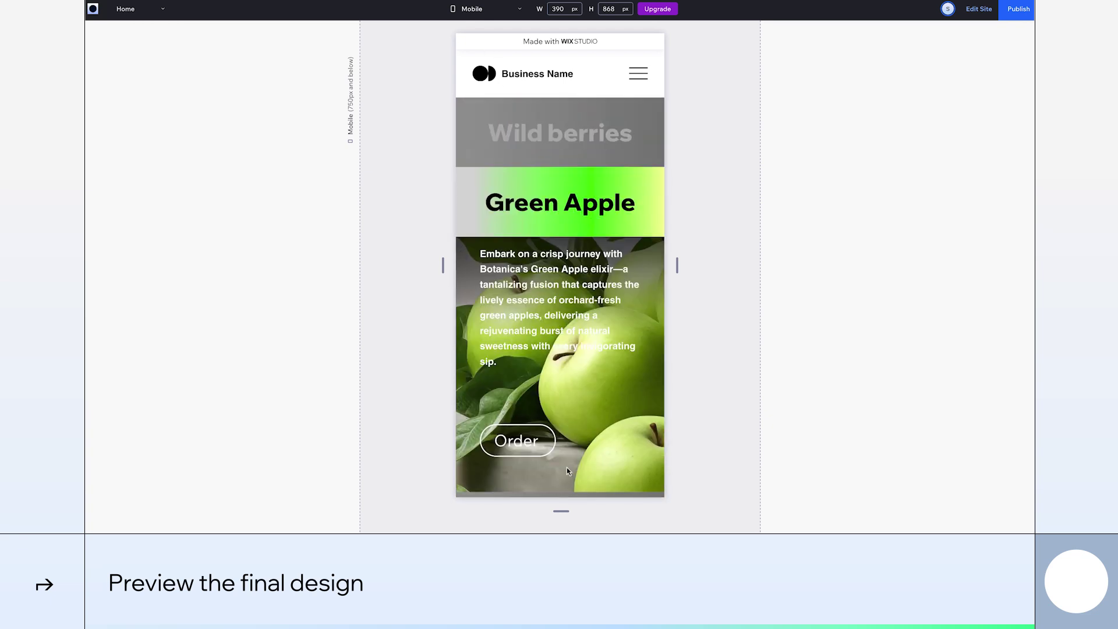